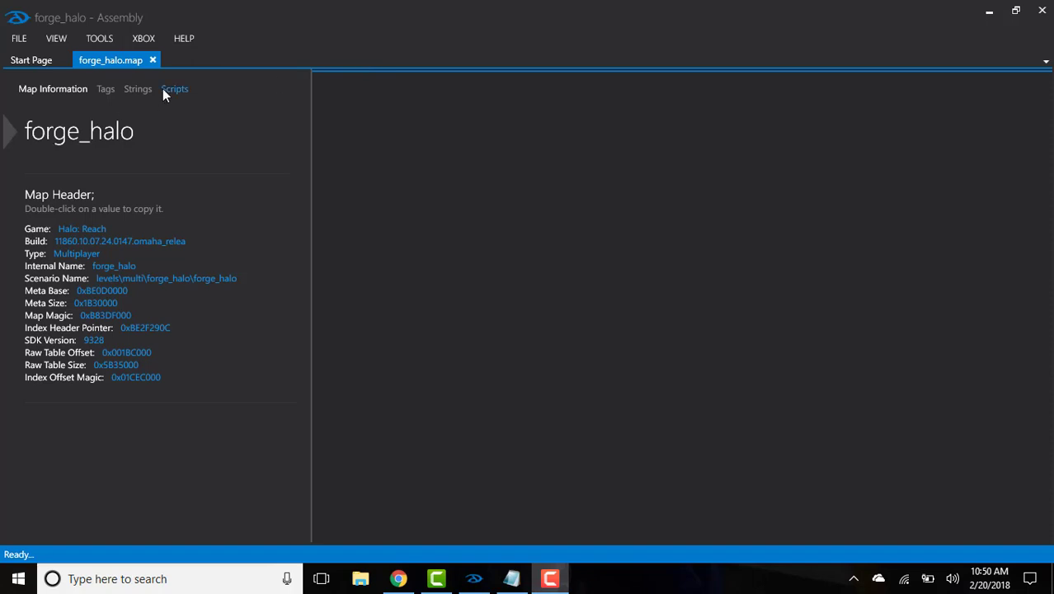
Open the rifle\dmr\dmr tag from the render_model (mode) group in the map's tag list.
{"action": "left_click", "coordinate": [103, 95]}
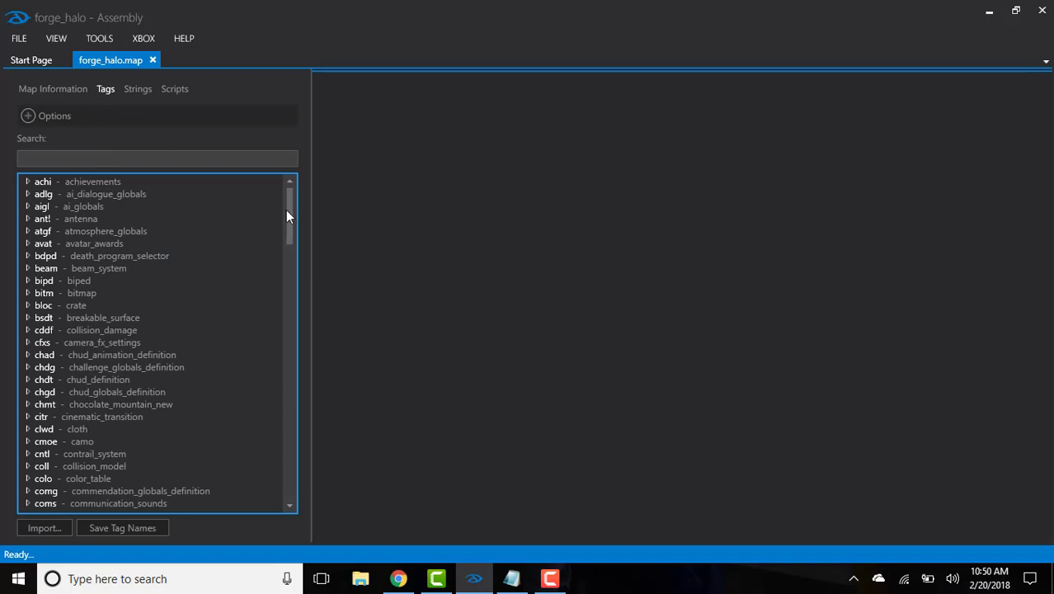
{"action": "mouse_move", "coordinate": [289, 213]}
{"action": "left_mouse_down"}
{"action": "mouse_move", "coordinate": [292, 235]}
{"action": "mouse_move", "coordinate": [307, 209]}
{"action": "left_mouse_up"}
{"action": "scroll", "coordinate": [292, 217], "scroll_direction": "down", "scroll_amount": 20}
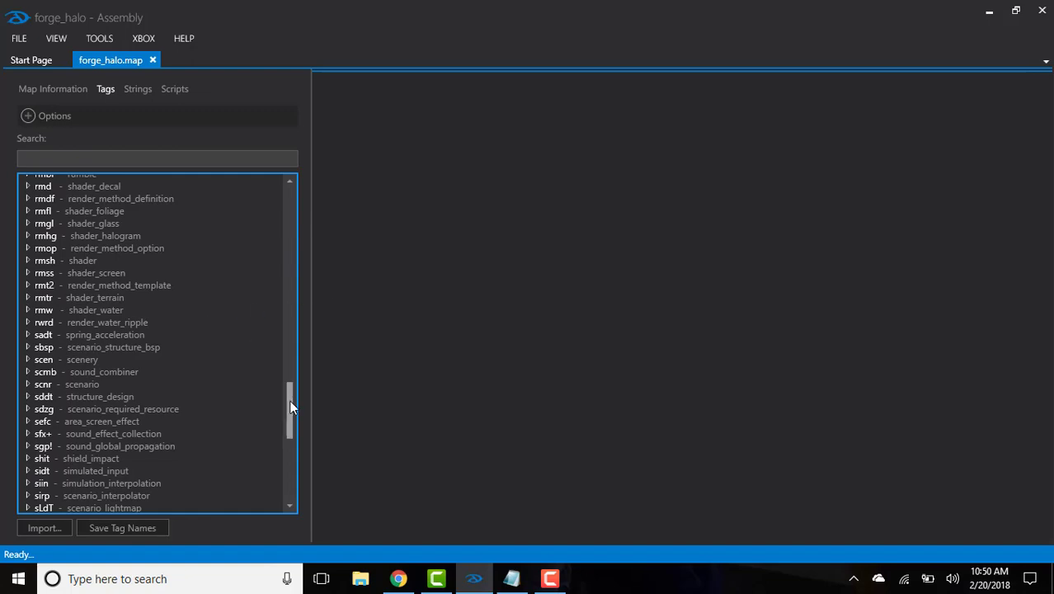
{"action": "left_click_drag", "start_coordinate": [288, 399], "coordinate": [248, 332]}
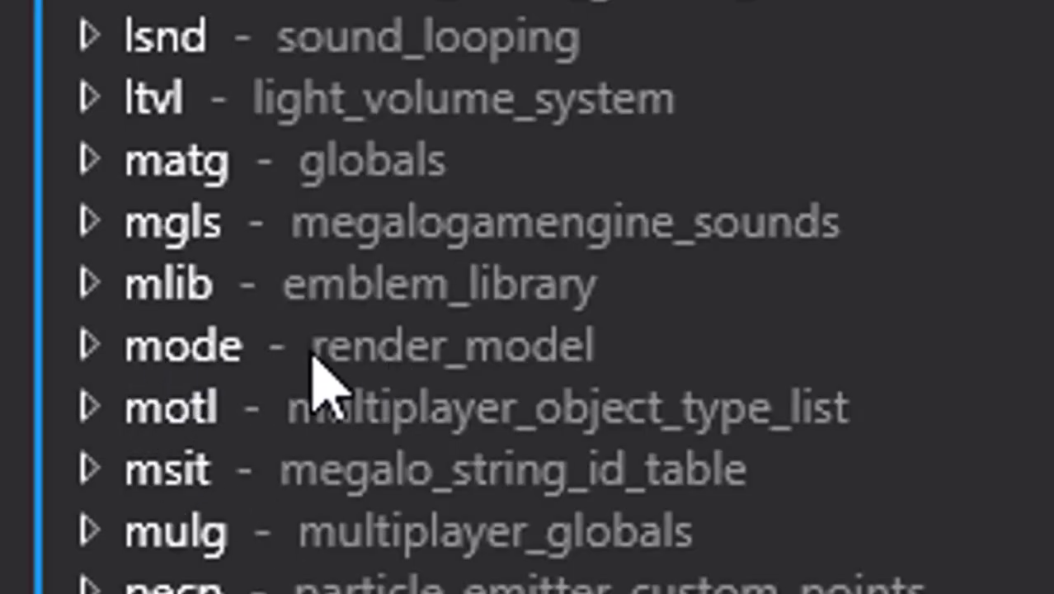
{"action": "left_click", "coordinate": [89, 363]}
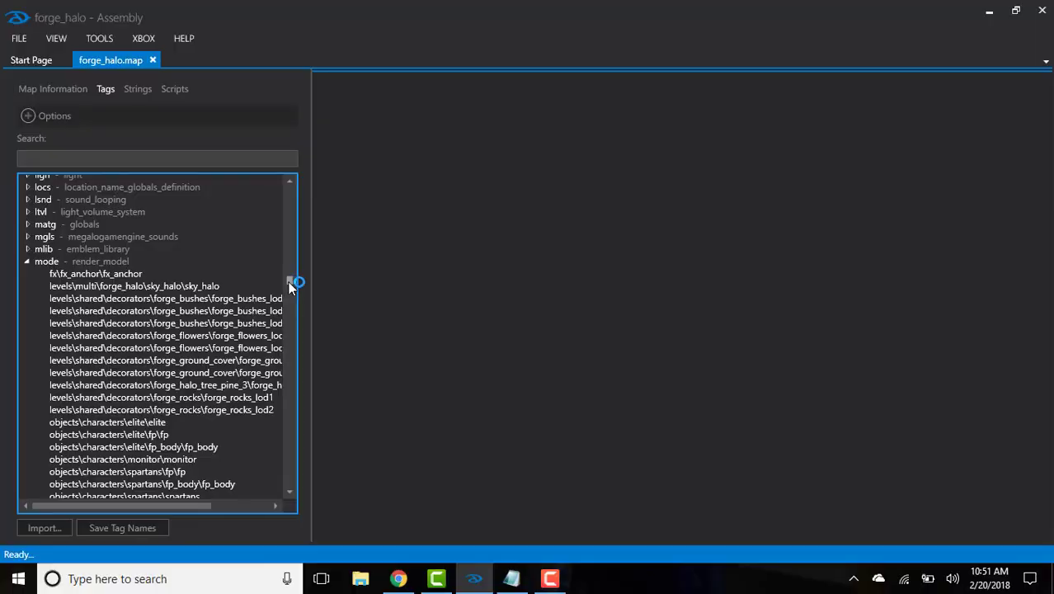
{"action": "left_click_drag", "start_coordinate": [291, 286], "coordinate": [234, 419]}
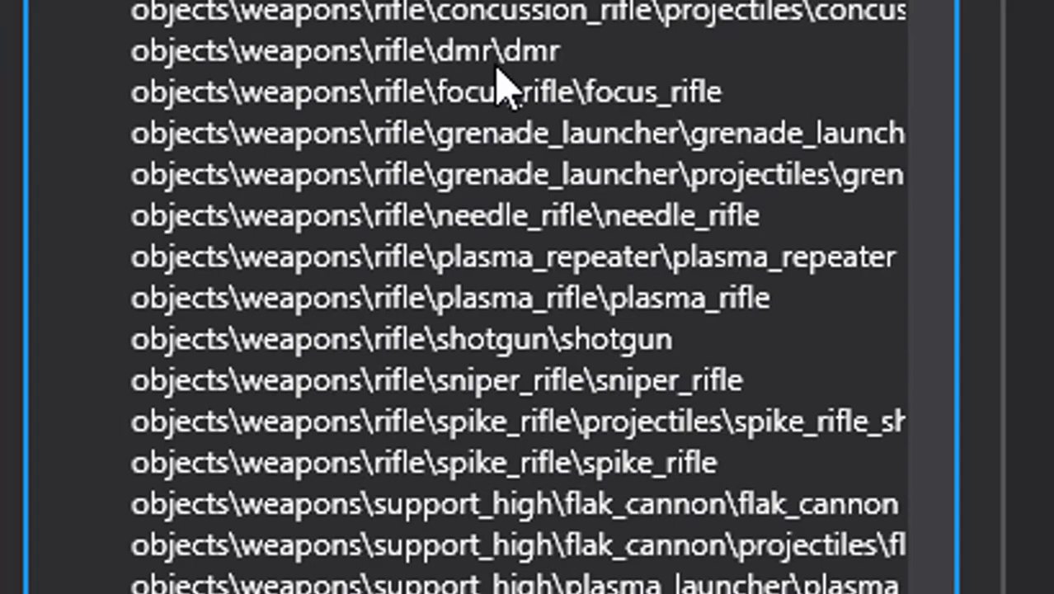
{"action": "left_click", "coordinate": [437, 56]}
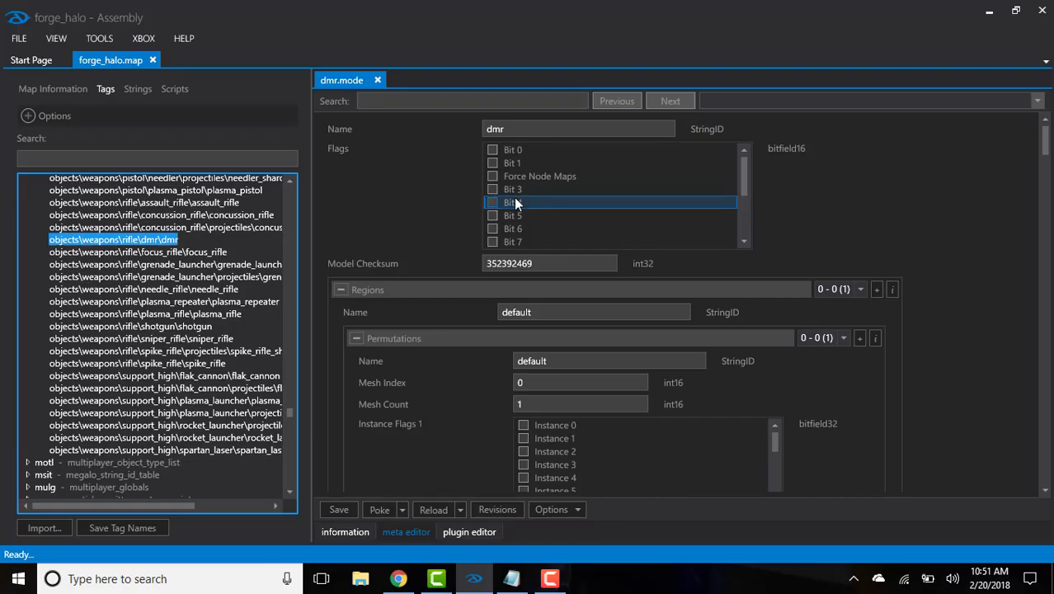
Go to the dmr tag's Materials block and display entry 2, the one using the dmr_metal shader.
{"action": "left_click_drag", "start_coordinate": [1045, 146], "coordinate": [1047, 268]}
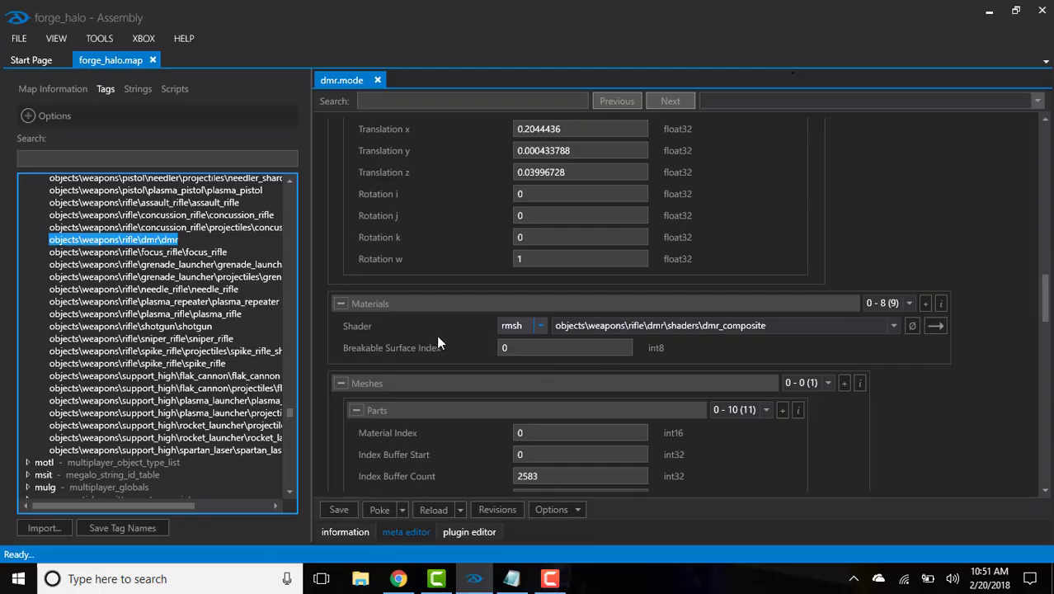
{"action": "left_click", "coordinate": [741, 321]}
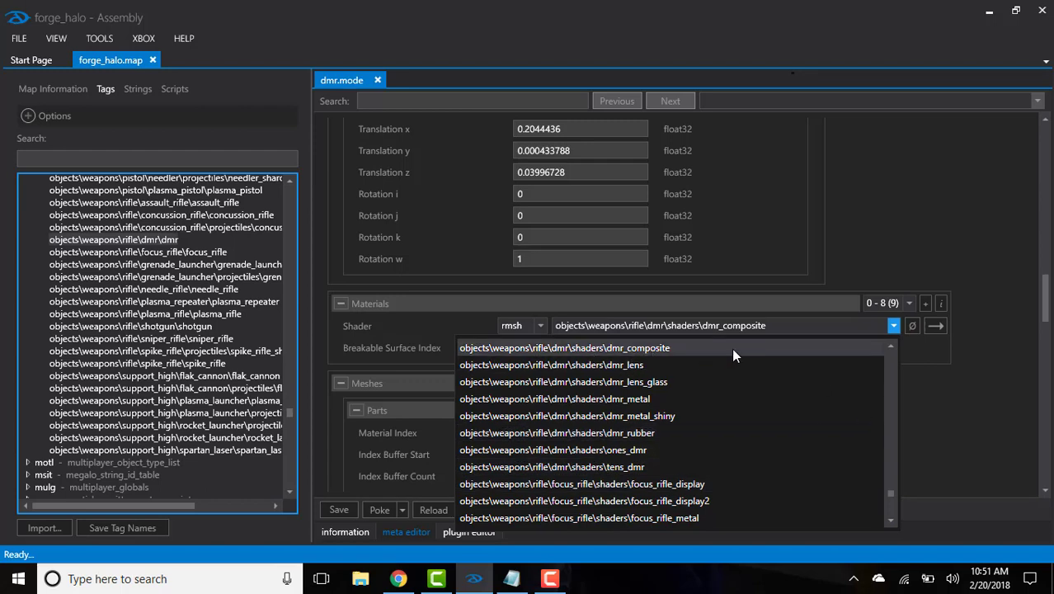
{"action": "left_click", "coordinate": [896, 298]}
{"action": "left_click", "coordinate": [896, 299]}
{"action": "left_click", "coordinate": [881, 340]}
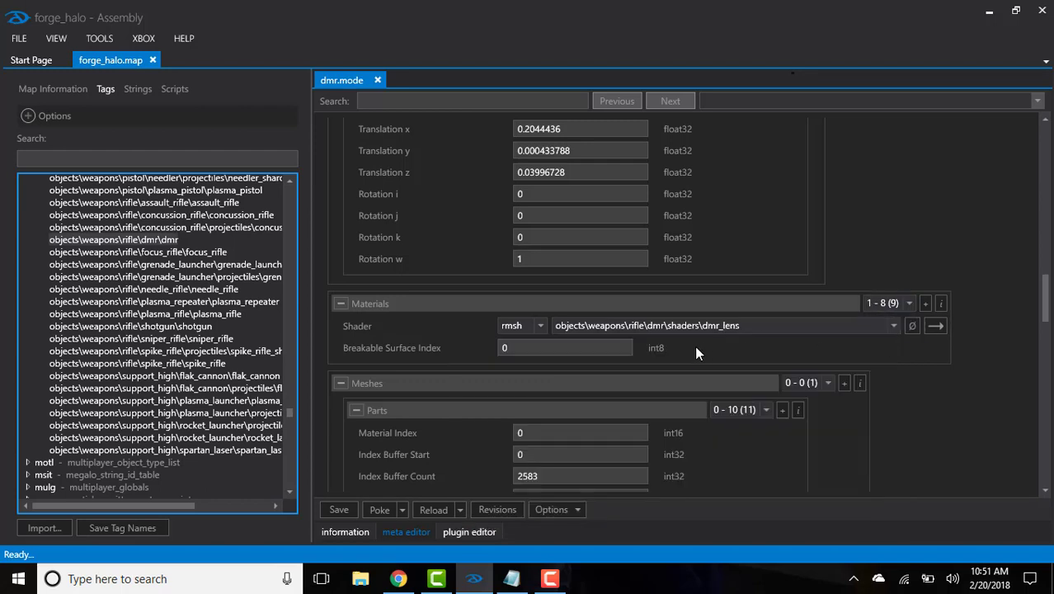
{"action": "left_click", "coordinate": [880, 303]}
{"action": "left_click", "coordinate": [886, 358]}
Set this material's shader to cov_damage_charred_hole_02_noparalax and poke the change to the game.
{"action": "left_click", "coordinate": [742, 325]}
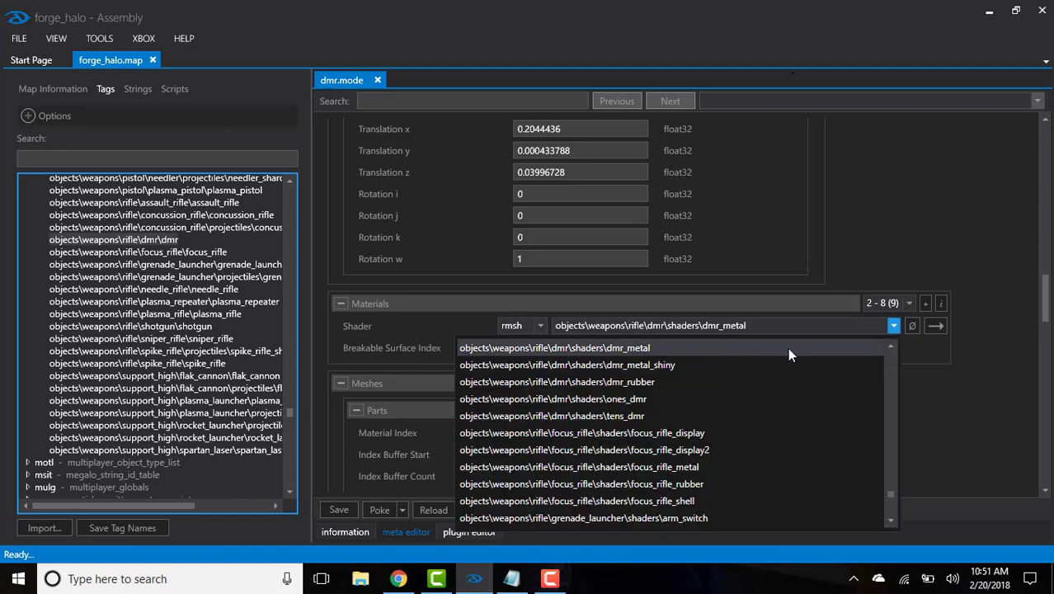
{"action": "left_click_drag", "start_coordinate": [891, 495], "coordinate": [894, 363]}
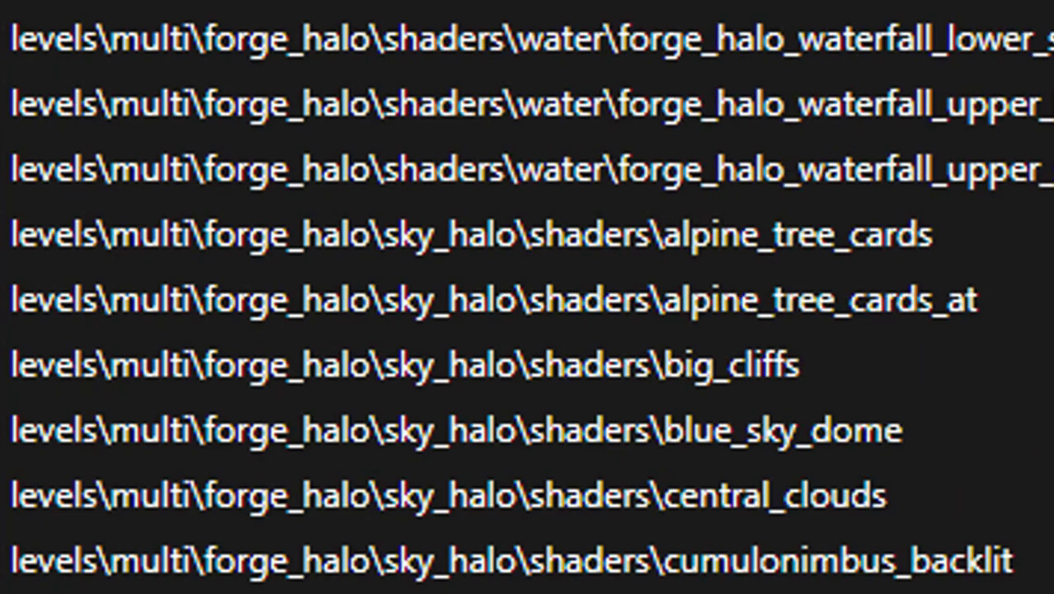
{"action": "scroll", "coordinate": [528, 296], "scroll_direction": "up", "scroll_amount": 20}
{"action": "scroll", "coordinate": [528, 297], "scroll_direction": "down", "scroll_amount": 3}
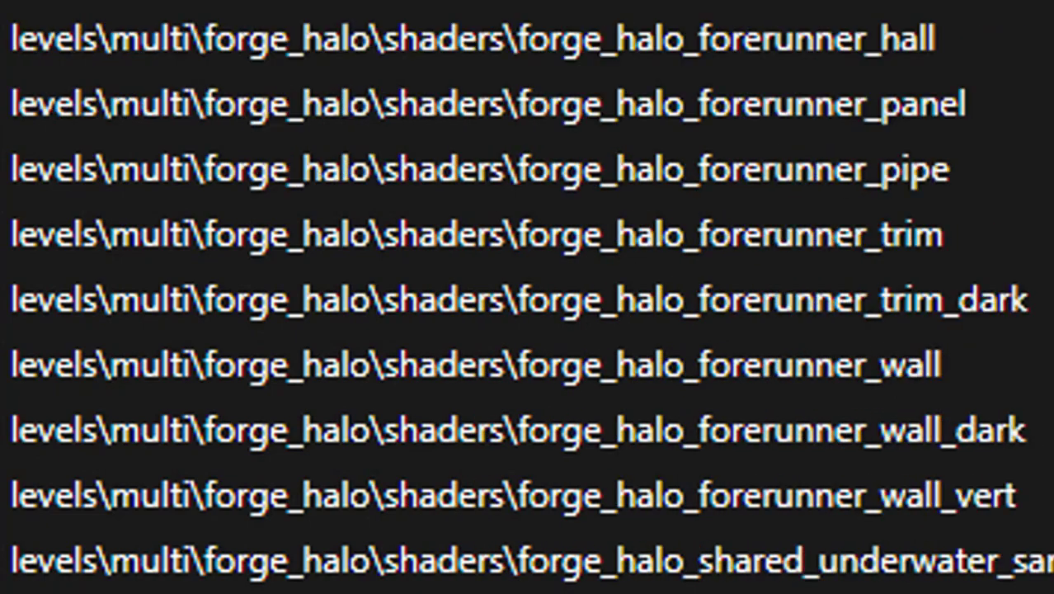
{"action": "scroll", "coordinate": [527, 297], "scroll_direction": "down", "scroll_amount": 15}
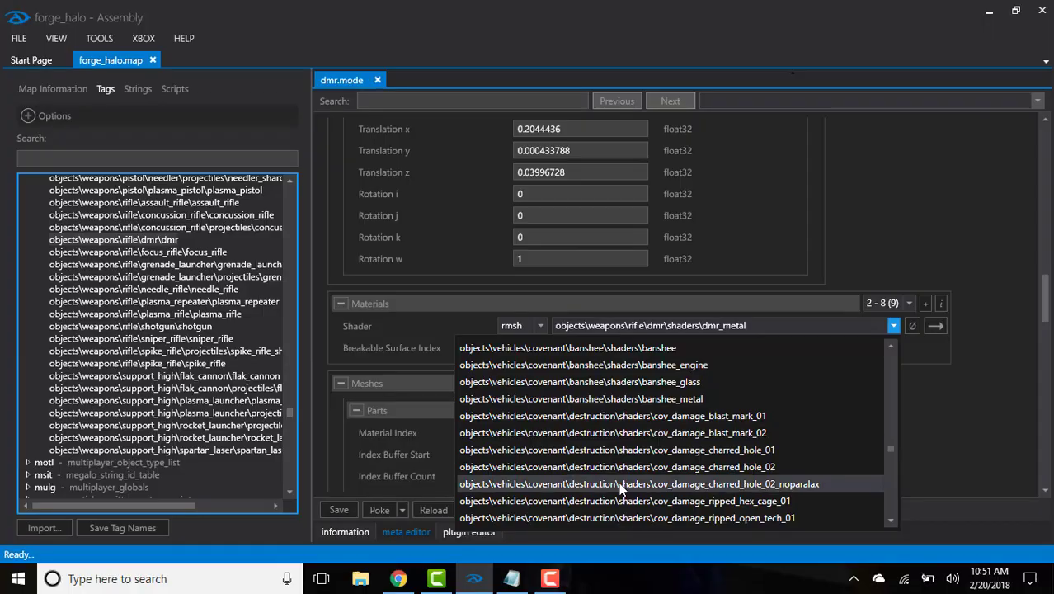
{"action": "left_click", "coordinate": [544, 377]}
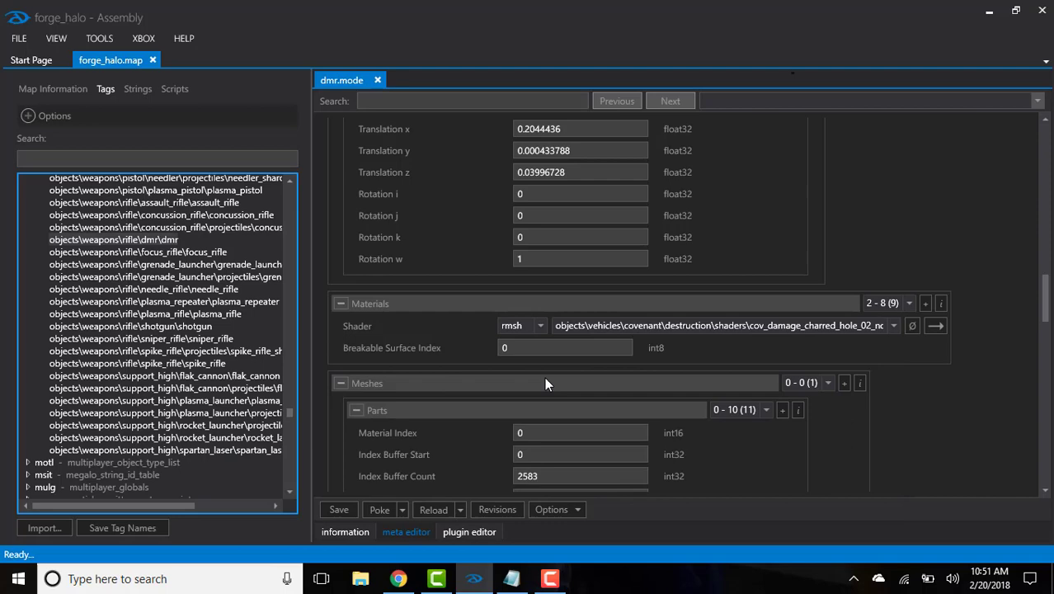
{"action": "left_click", "coordinate": [380, 510]}
{"action": "left_click", "coordinate": [621, 324]}
Collapse the render_model tag group and close the dmr tag.
{"action": "scroll", "coordinate": [1046, 305], "scroll_direction": "up", "scroll_amount": 1}
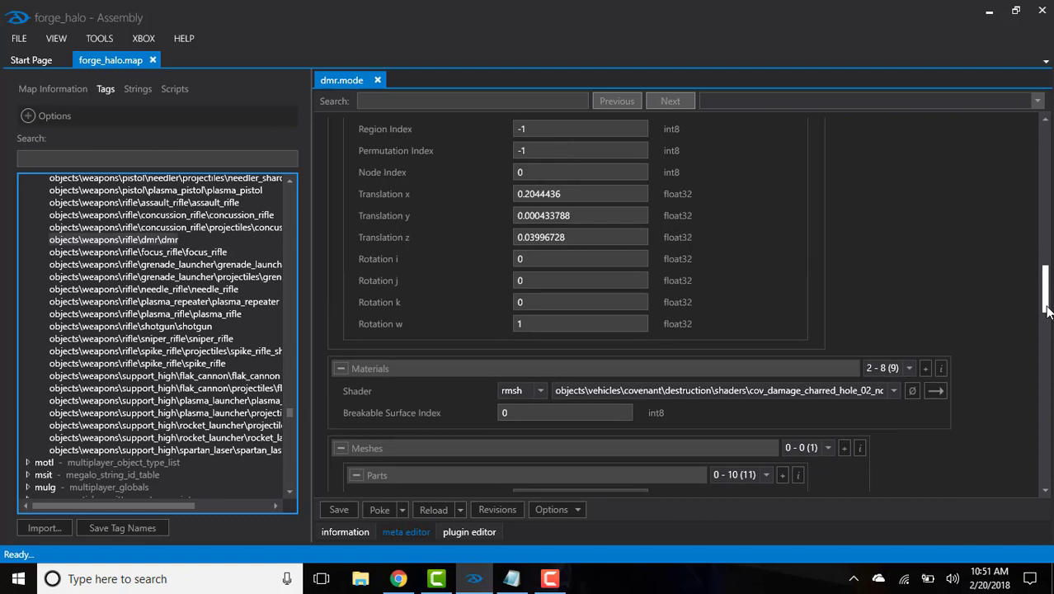
{"action": "scroll", "coordinate": [1045, 307], "scroll_direction": "down", "scroll_amount": 1}
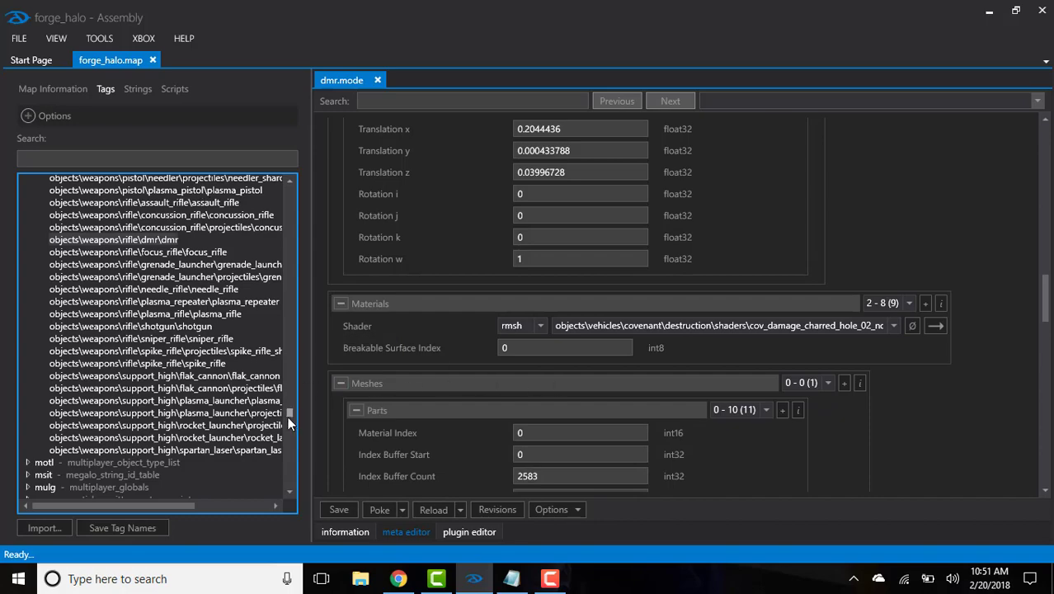
{"action": "left_click_drag", "start_coordinate": [287, 414], "coordinate": [307, 232]}
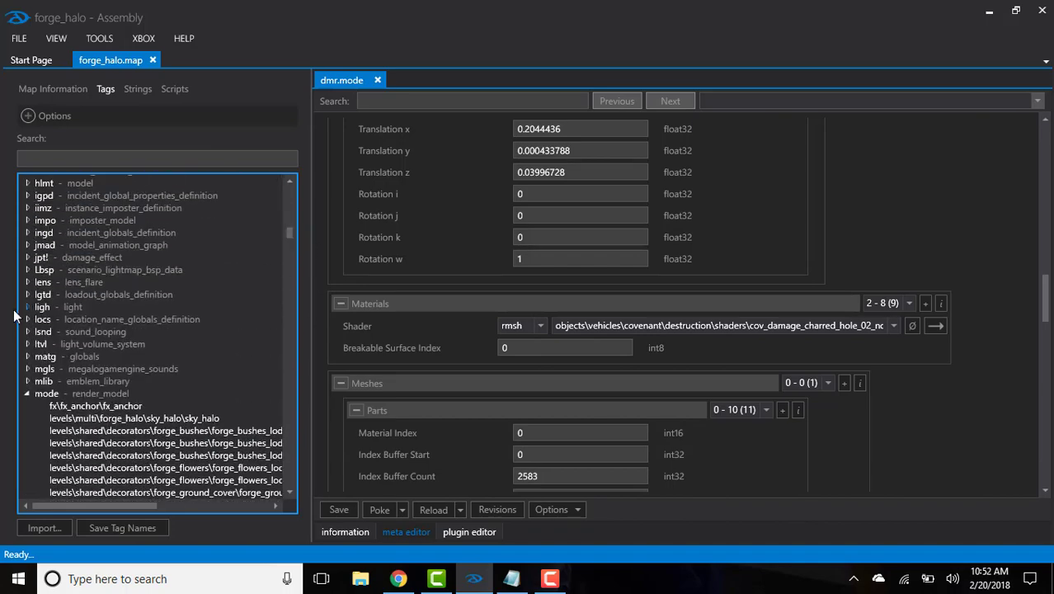
{"action": "left_click", "coordinate": [26, 393]}
{"action": "left_click", "coordinate": [377, 80]}
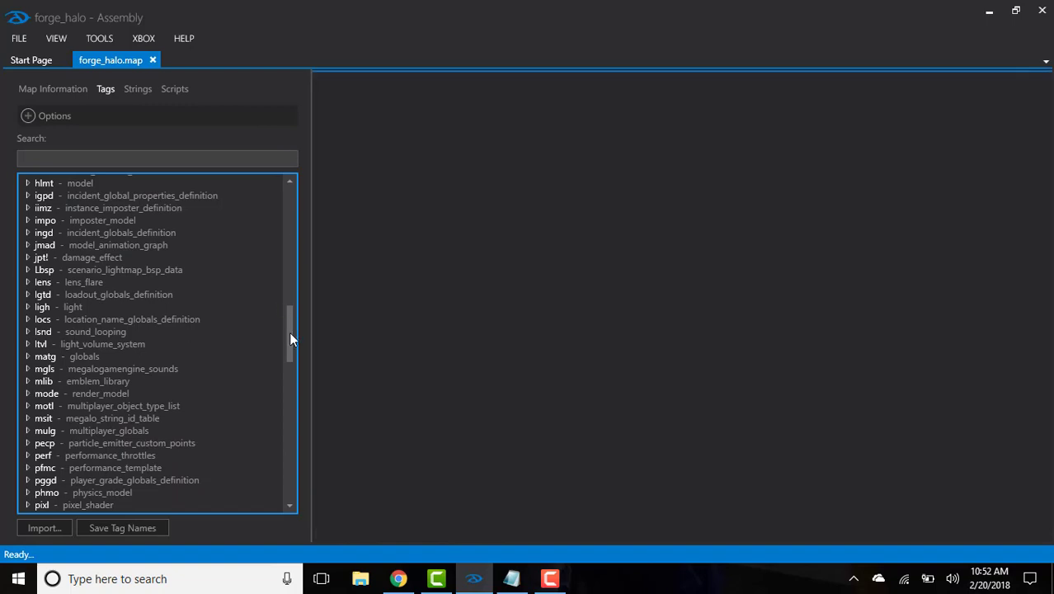
Expand the vehicle (vehi) tag group to show its Covenant and human vehicle tags.
{"action": "left_click_drag", "start_coordinate": [289, 336], "coordinate": [288, 476]}
{"action": "scroll", "coordinate": [289, 475], "scroll_direction": "down", "scroll_amount": 1}
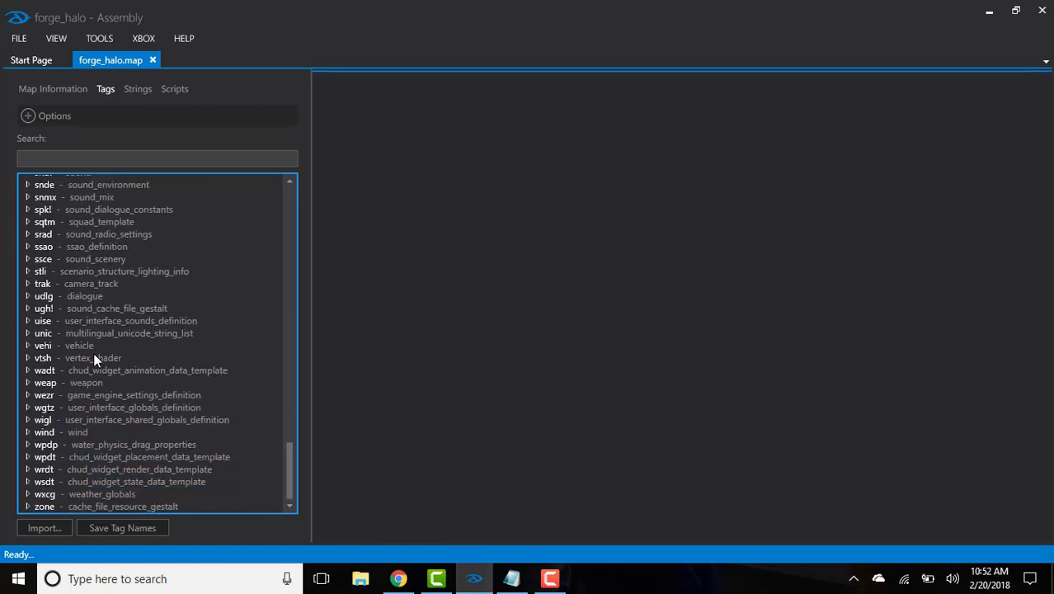
{"action": "left_click", "coordinate": [28, 345]}
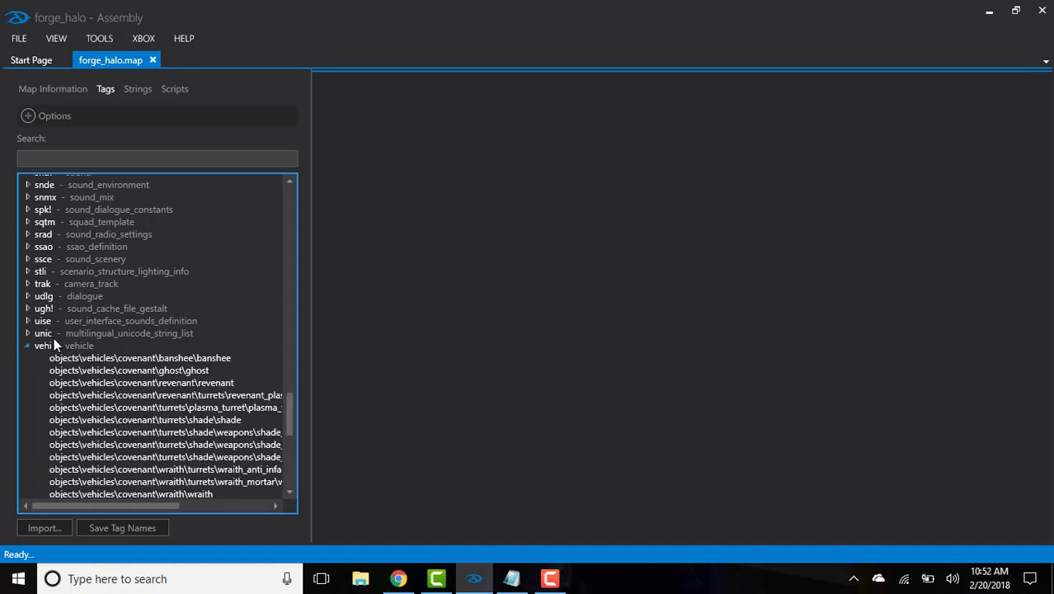
{"action": "scroll", "coordinate": [238, 374], "scroll_direction": "down", "scroll_amount": 1}
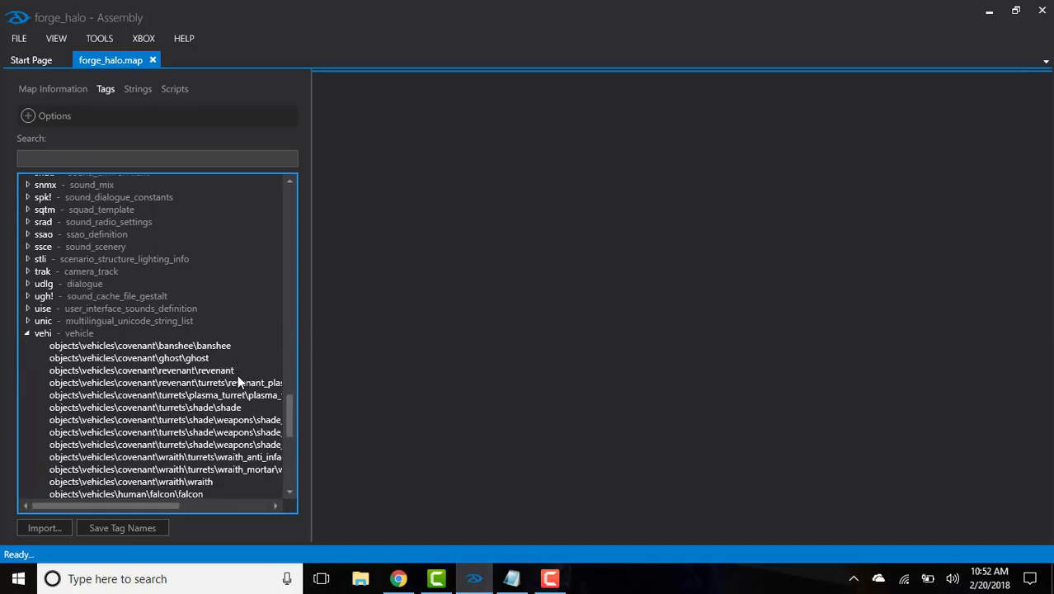
{"action": "scroll", "coordinate": [237, 374], "scroll_direction": "up", "scroll_amount": 1}
{"action": "scroll", "coordinate": [238, 374], "scroll_direction": "down", "scroll_amount": 1}
{"action": "scroll", "coordinate": [185, 361], "scroll_direction": "down", "scroll_amount": 2}
Switch to Flying Warthog Offset.txt in Notepad, copy the offset 0xBECE5788, and return to Assembly.
{"action": "left_click", "coordinate": [511, 578]}
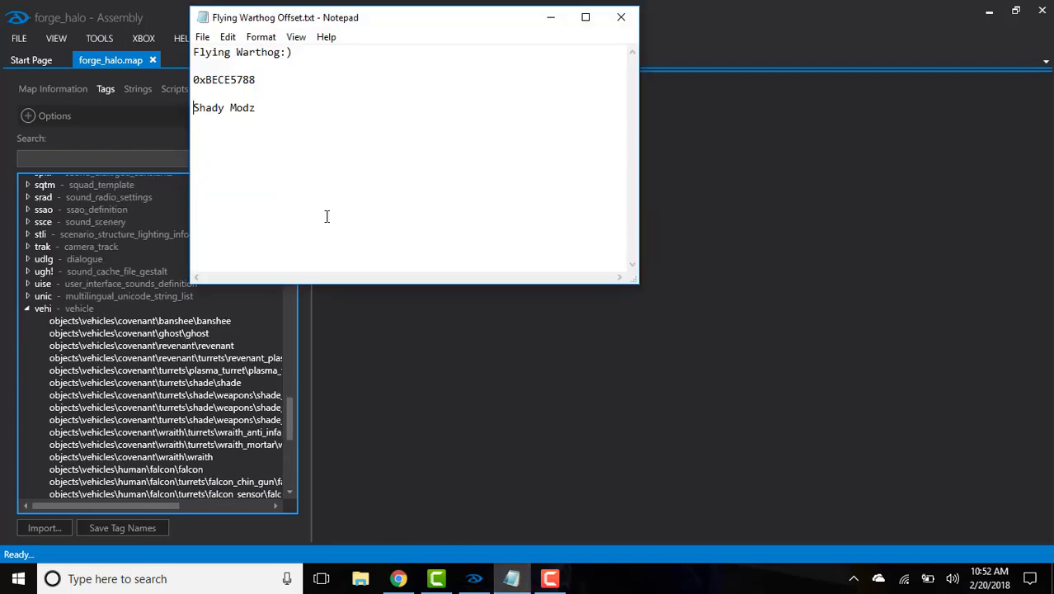
{"action": "double_click", "coordinate": [219, 84]}
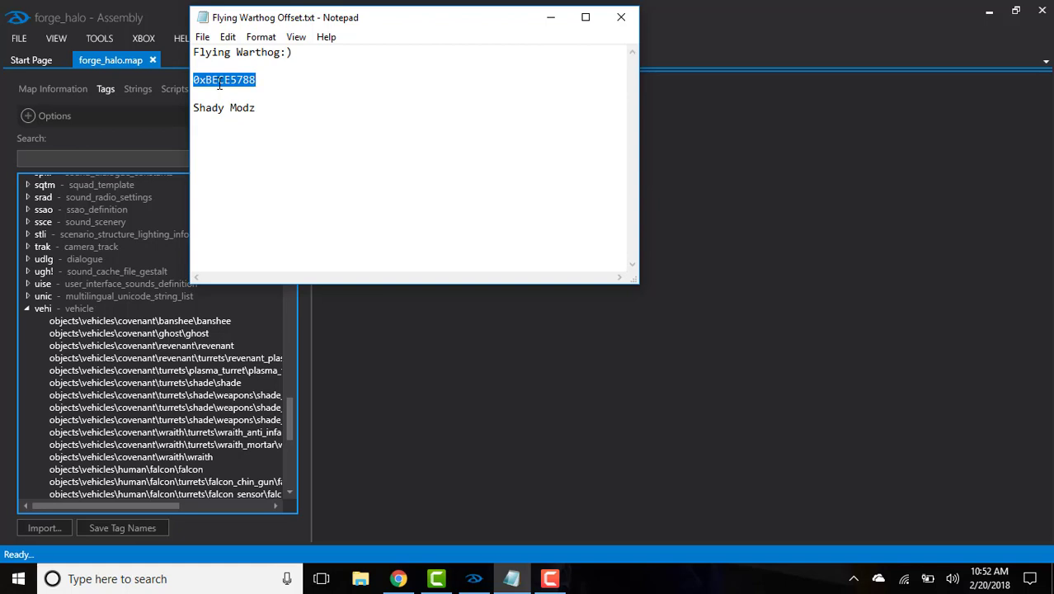
{"action": "right_click", "coordinate": [219, 85]}
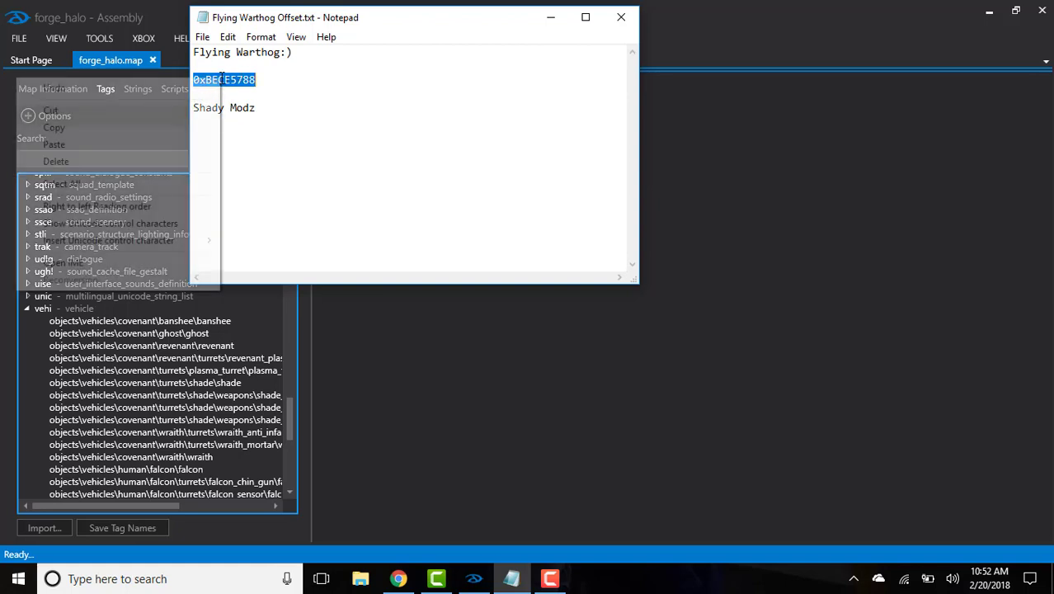
{"action": "left_click", "coordinate": [112, 134]}
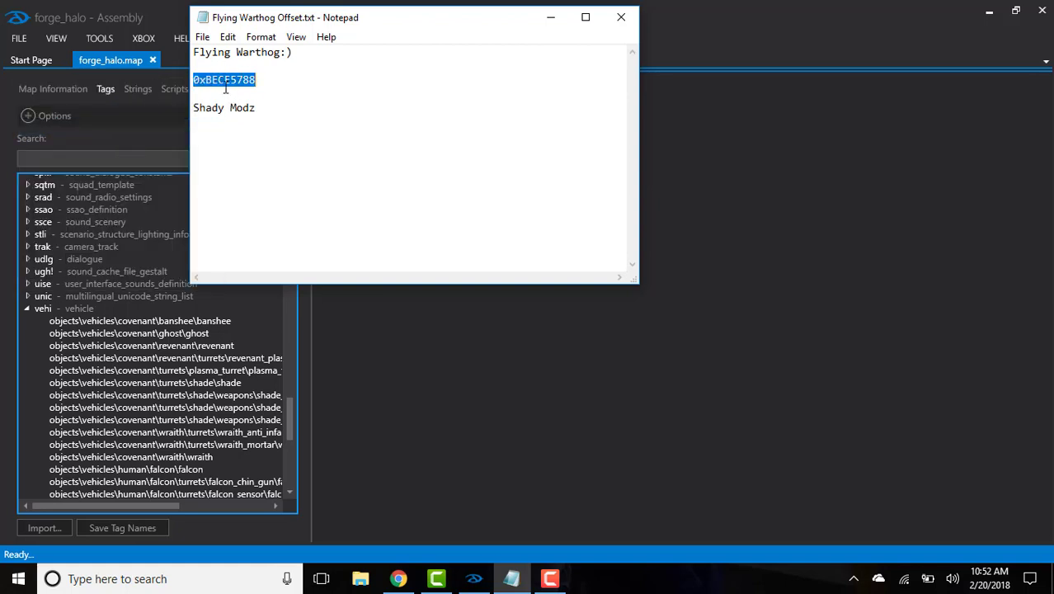
{"action": "left_click", "coordinate": [312, 3]}
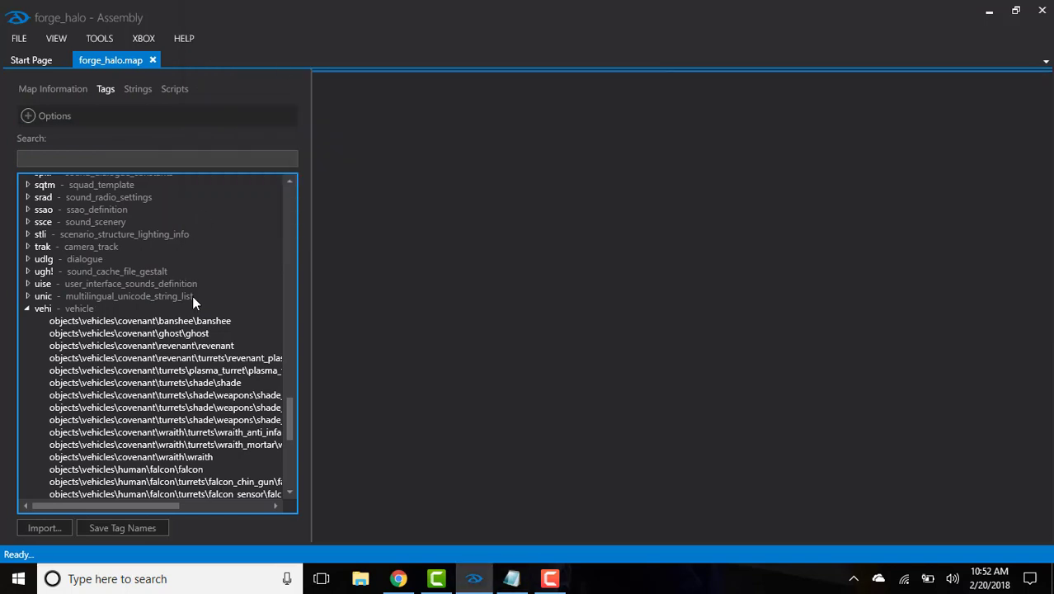
Open the Covenant ghost vehicle tag and search its fields for "jet e".
{"action": "scroll", "coordinate": [192, 295], "scroll_direction": "down", "scroll_amount": 1}
{"action": "double_click", "coordinate": [176, 321]}
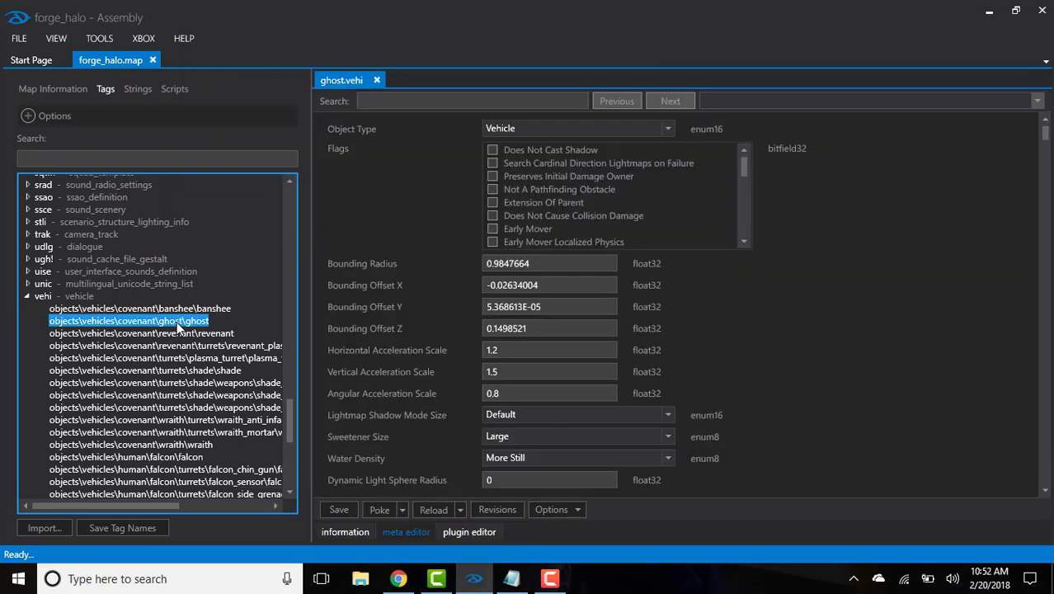
{"action": "left_click", "coordinate": [465, 104]}
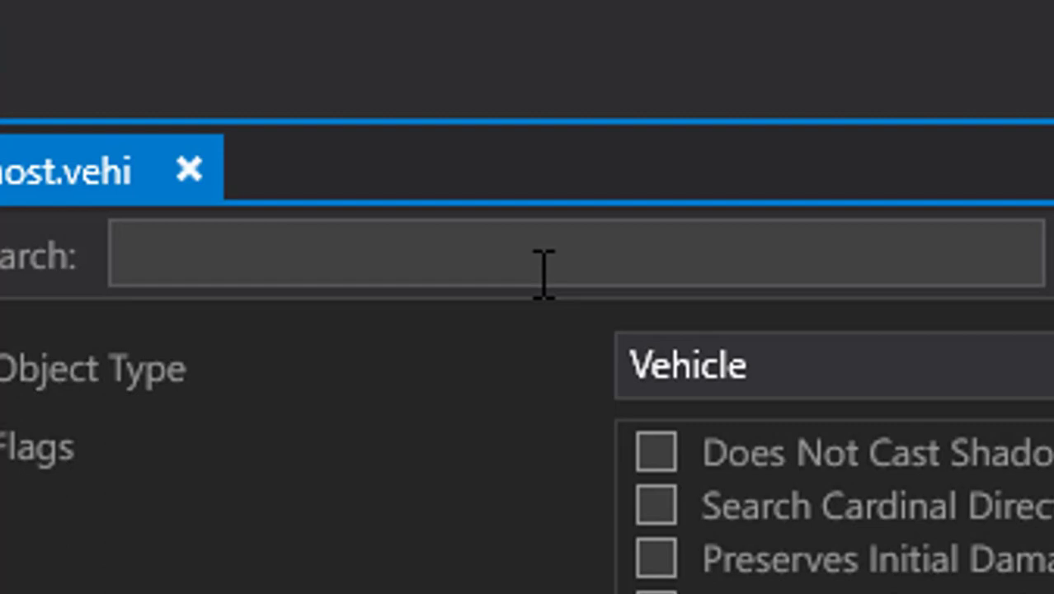
{"action": "type", "text": "jet e"}
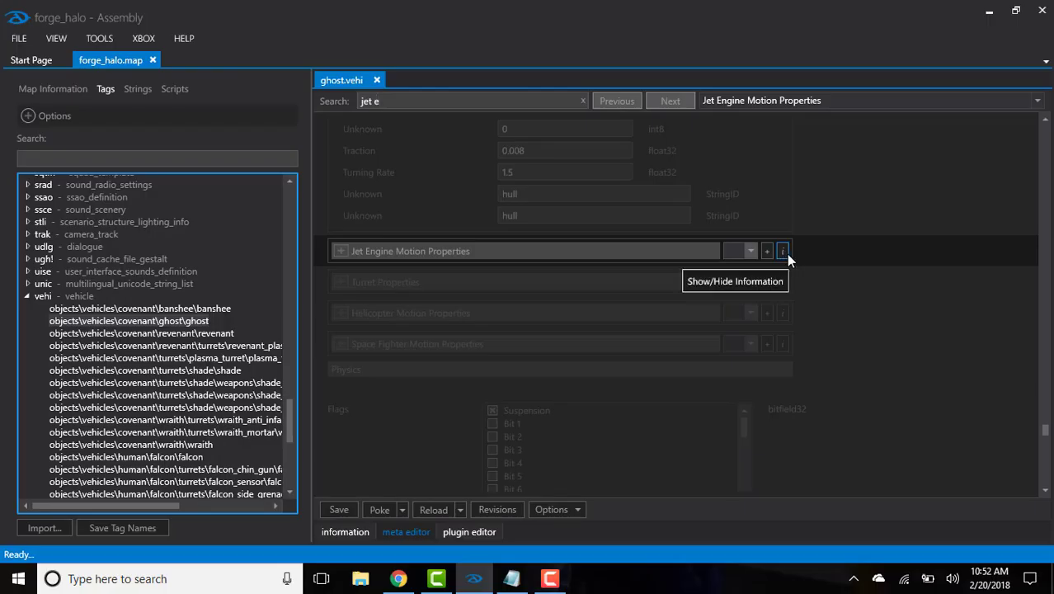
Show the Jet Engine Motion Properties block information, set its count to 1, and poke the change to the game.
{"action": "left_click", "coordinate": [785, 252]}
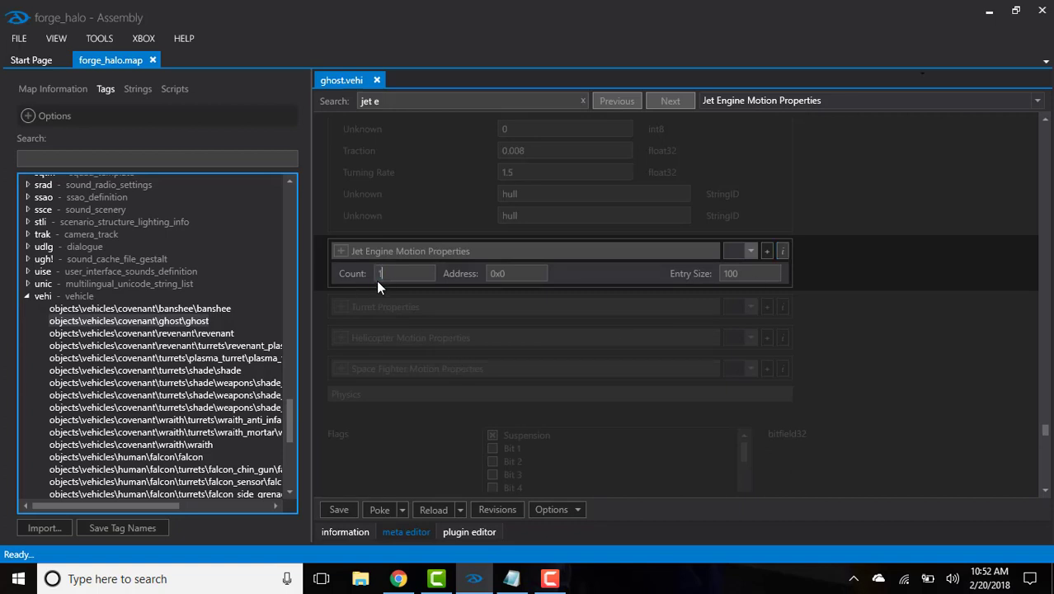
{"action": "type", "text": "1"}
{"action": "left_click", "coordinate": [374, 512]}
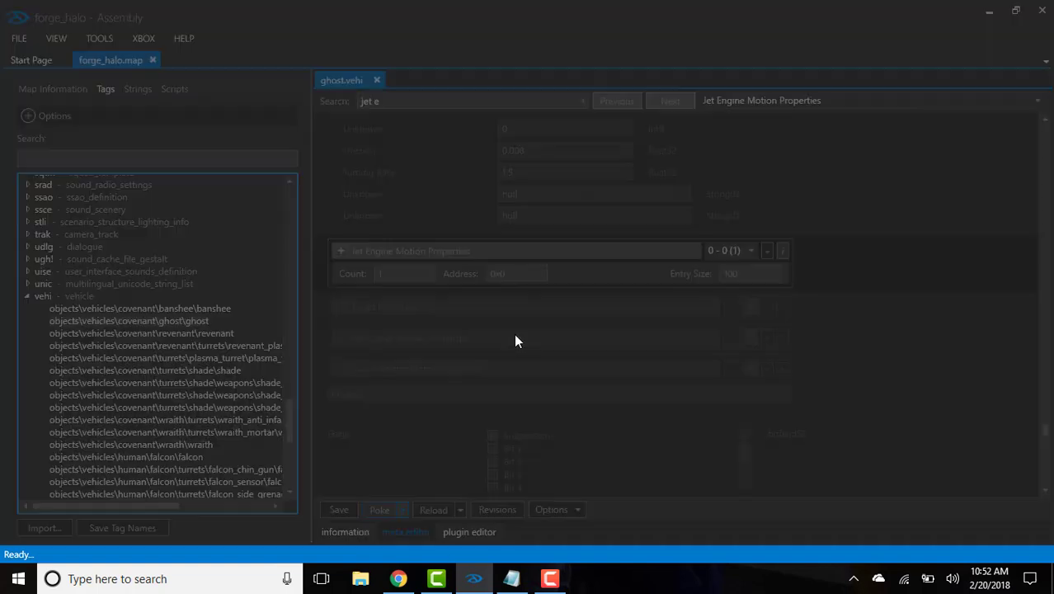
{"action": "left_click", "coordinate": [616, 319]}
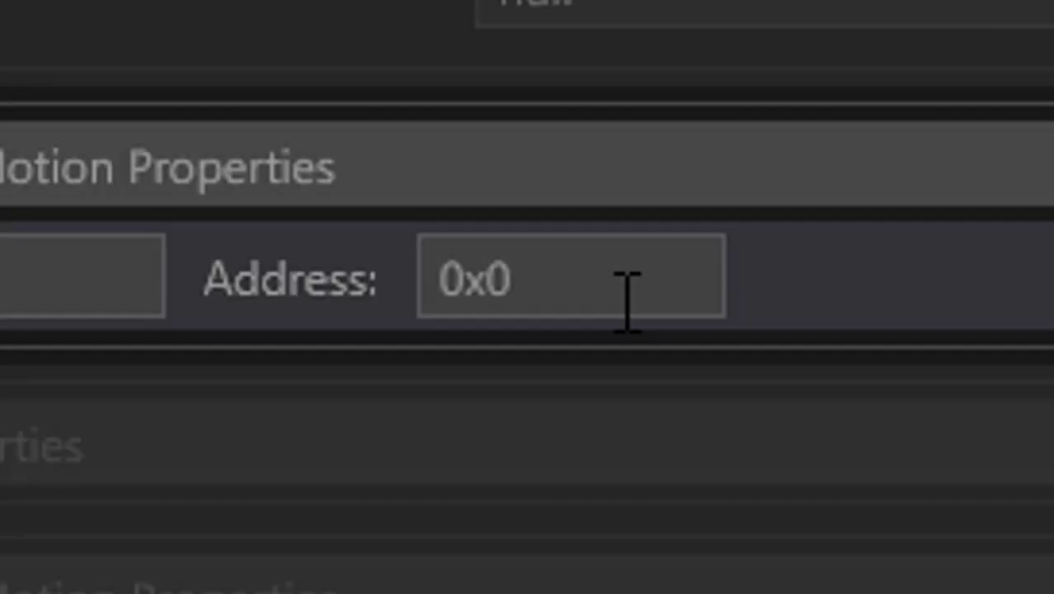
Set the Jet Engine Motion Properties address to the copied offset 0xBECE5788 and poke it to the game.
{"action": "left_click_drag", "start_coordinate": [525, 277], "coordinate": [445, 284]}
{"action": "key", "text": "ctrl+v"}
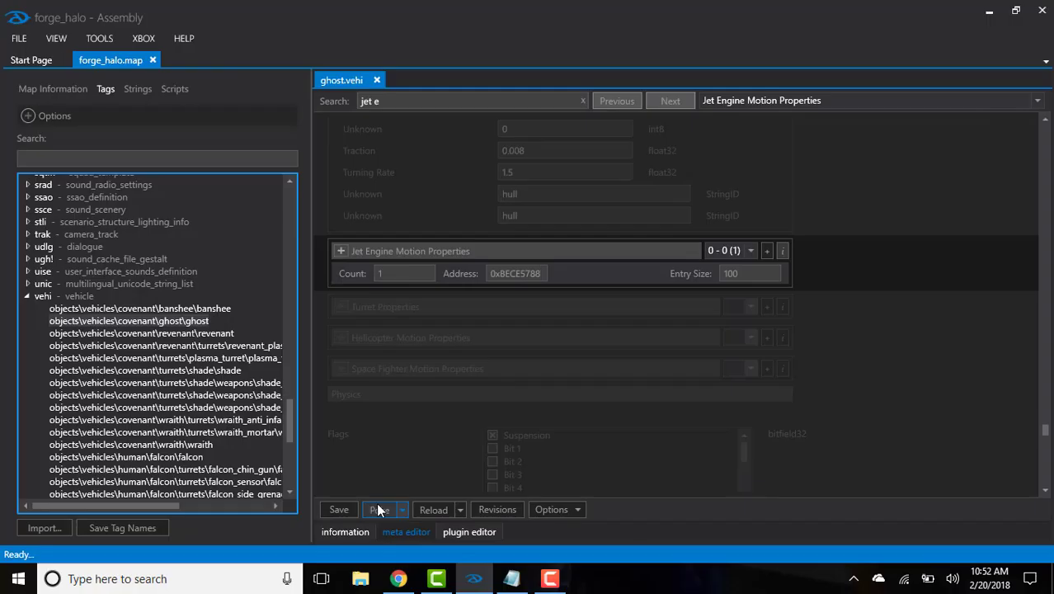
{"action": "left_click", "coordinate": [378, 509]}
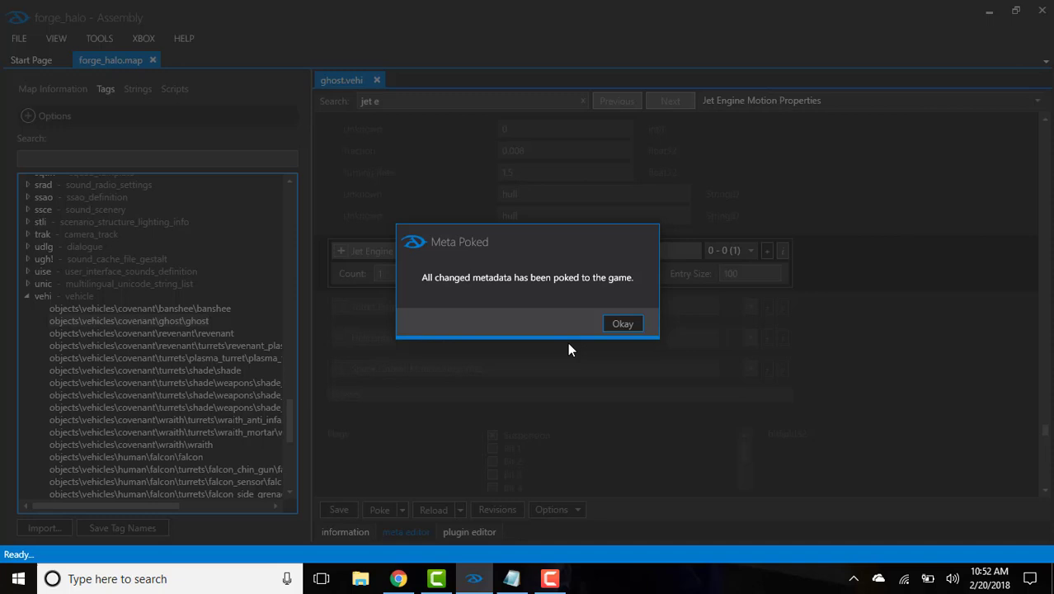
{"action": "left_click", "coordinate": [620, 324]}
{"action": "scroll", "coordinate": [885, 266], "scroll_direction": "up", "scroll_amount": 5}
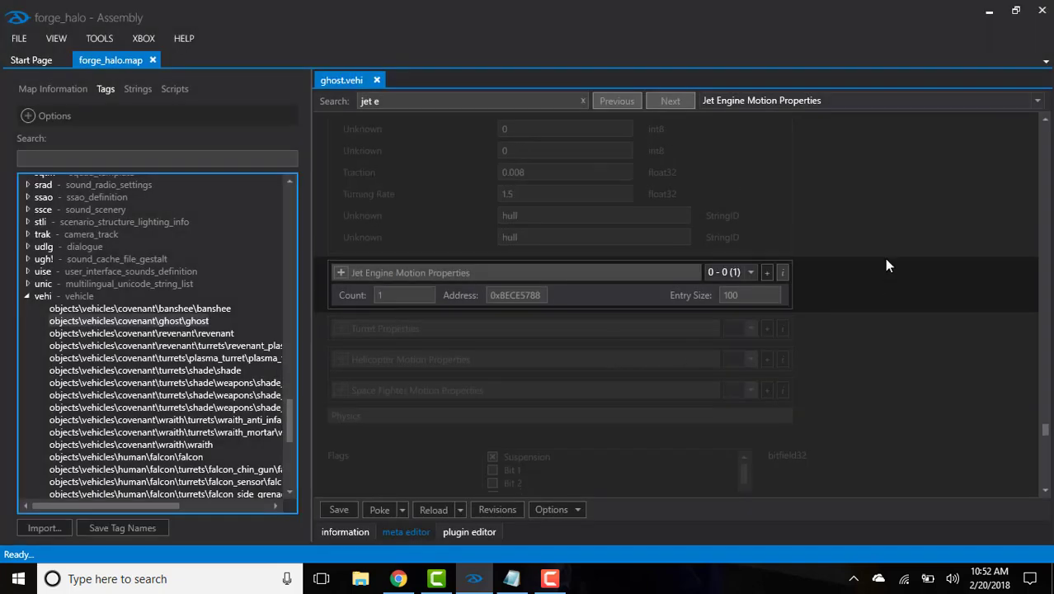
Set the Ghost's Antigravity Motion Properties count to 0 and poke the change to the game.
{"action": "scroll", "coordinate": [883, 258], "scroll_direction": "up", "scroll_amount": 8}
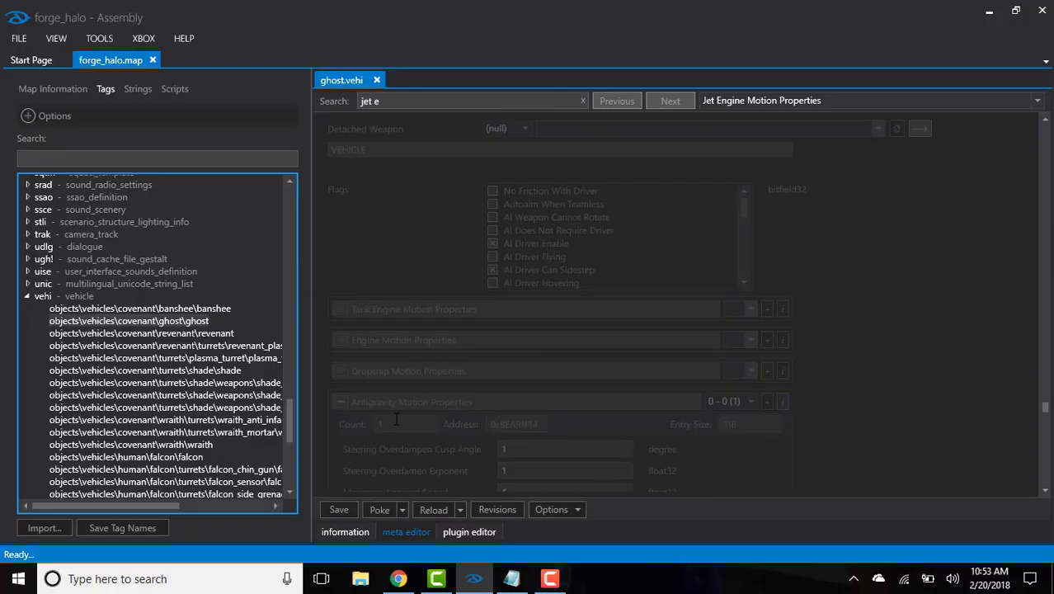
{"action": "double_click", "coordinate": [396, 419]}
{"action": "type", "text": "0"}
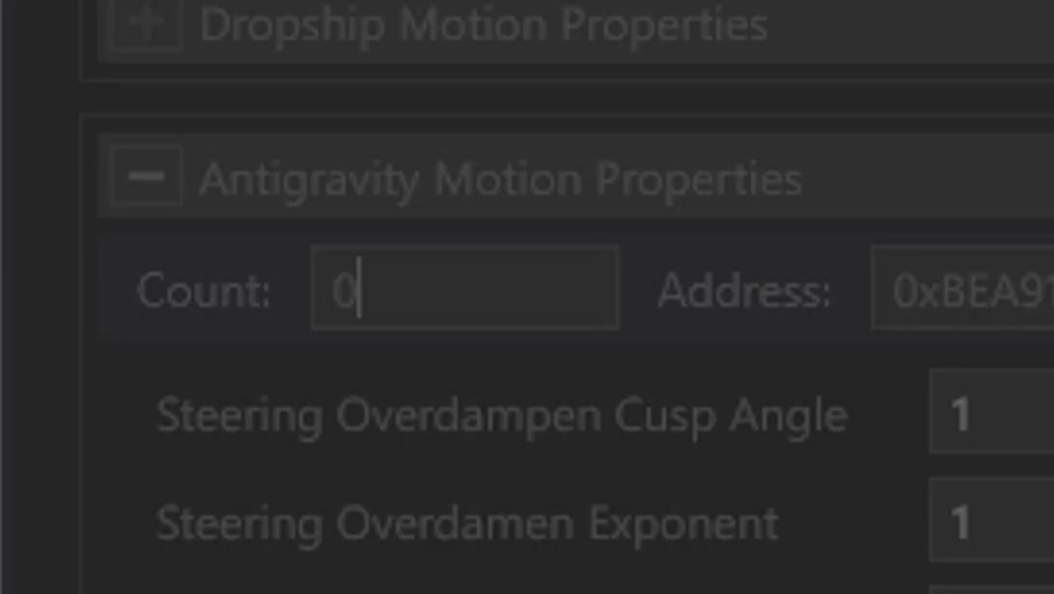
{"action": "key", "text": "Return"}
{"action": "left_click", "coordinate": [376, 508]}
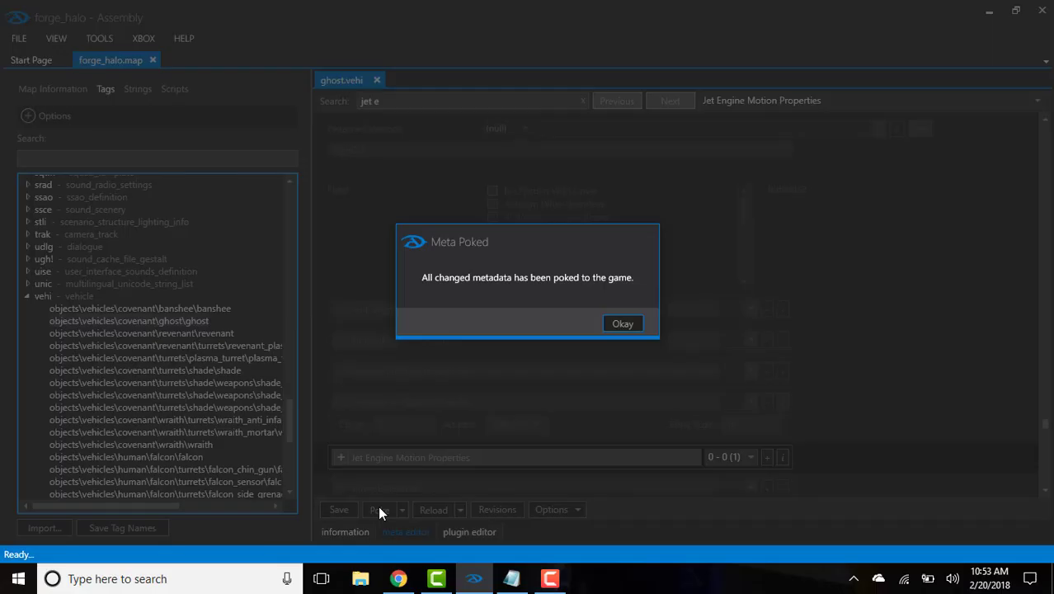
{"action": "left_click", "coordinate": [621, 323]}
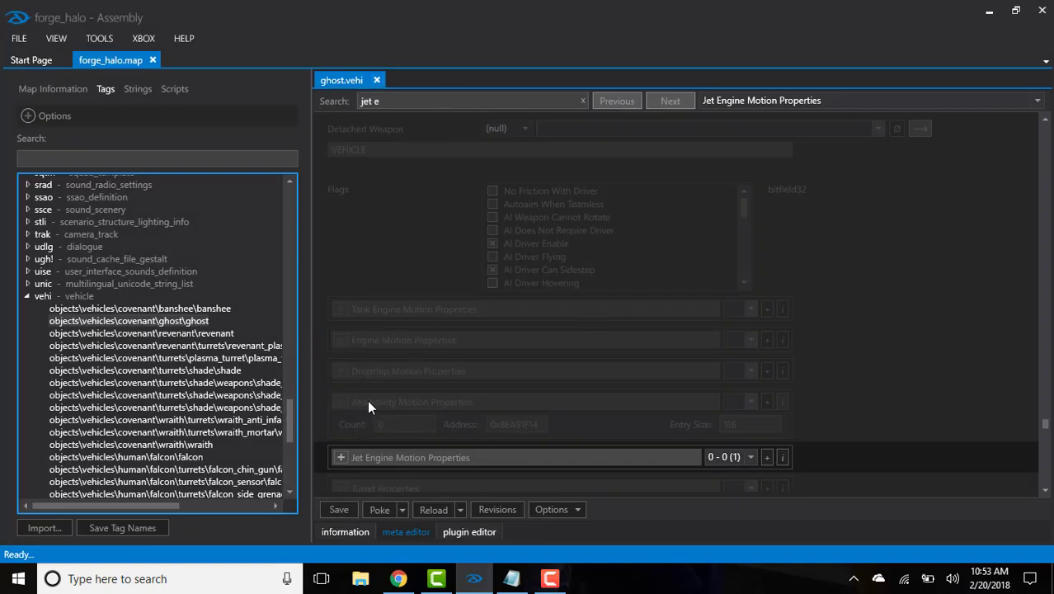
Close the ghost vehicle tag, collapse the vehi group, and open the globals\globals tag in the matg group.
{"action": "left_click", "coordinate": [376, 80]}
{"action": "left_click", "coordinate": [27, 295]}
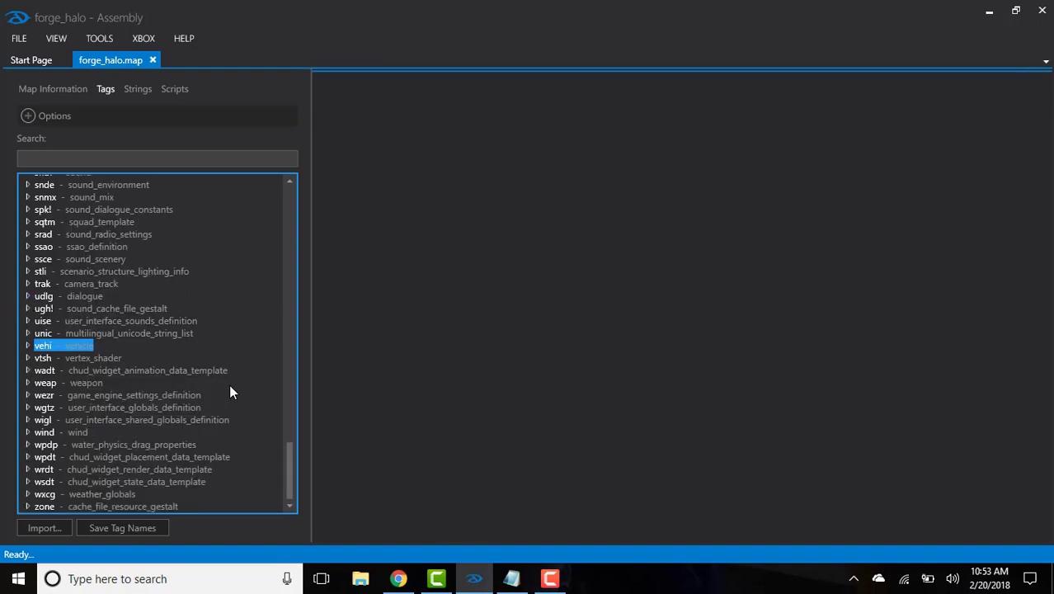
{"action": "left_click_drag", "start_coordinate": [289, 463], "coordinate": [290, 332]}
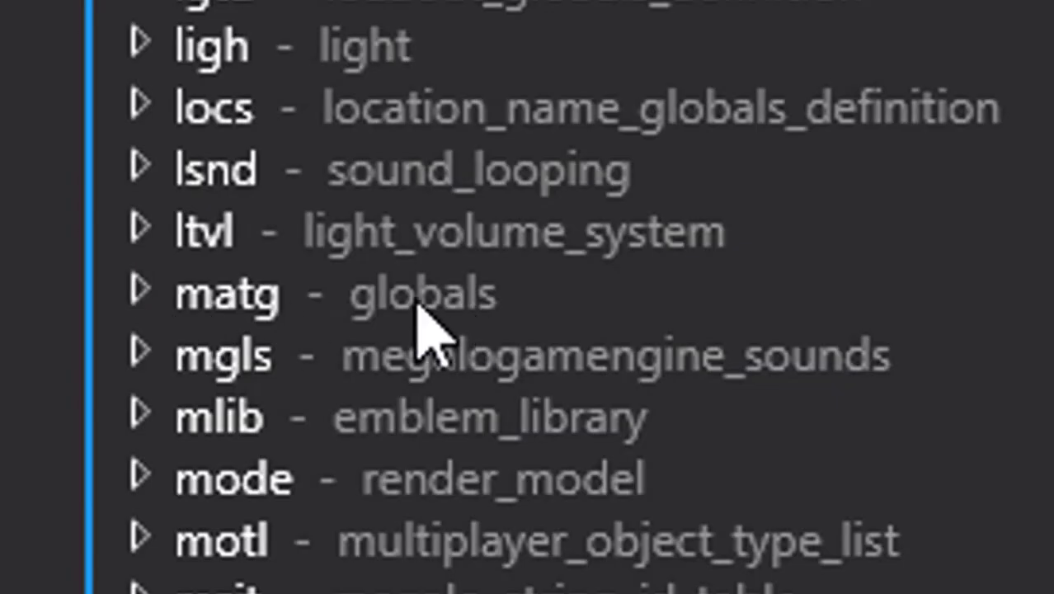
{"action": "left_click", "coordinate": [119, 288]}
{"action": "left_click", "coordinate": [340, 354]}
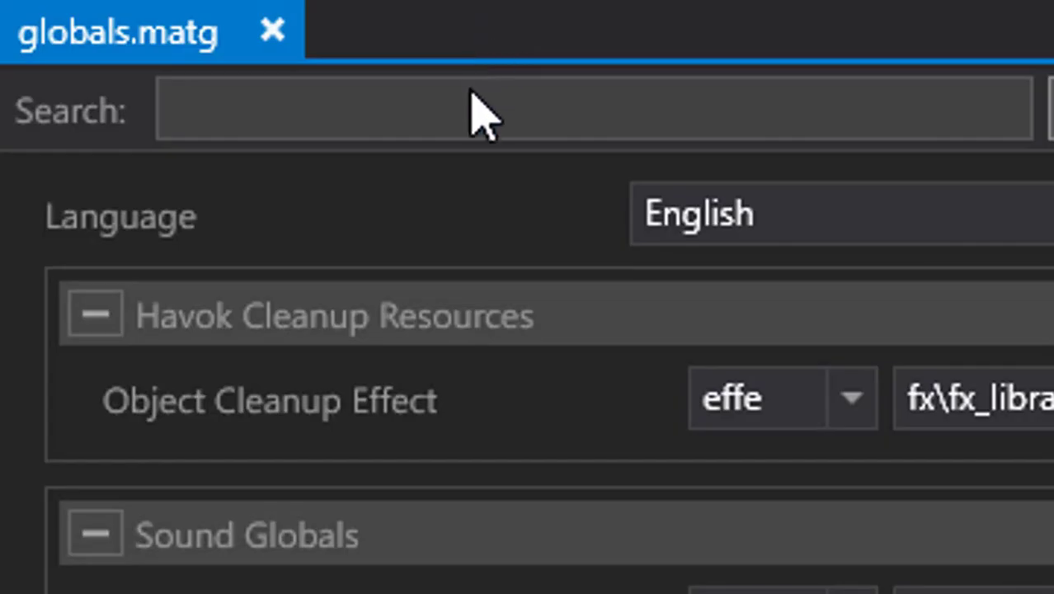
Search the globals tag's fields for "speed".
{"action": "left_click", "coordinate": [470, 104]}
{"action": "type", "text": "s["}
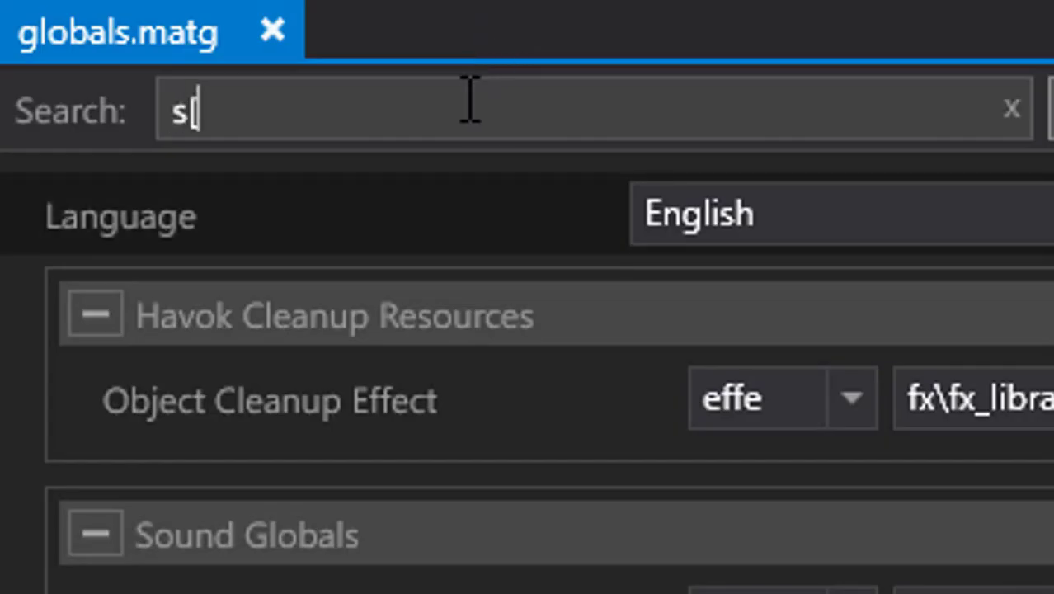
{"action": "type", "text": "ee"}
{"action": "key", "text": "BackSpace"}
{"action": "key", "text": "BackSpace"}
{"action": "key", "text": "BackSpace"}
{"action": "type", "text": "pe"}
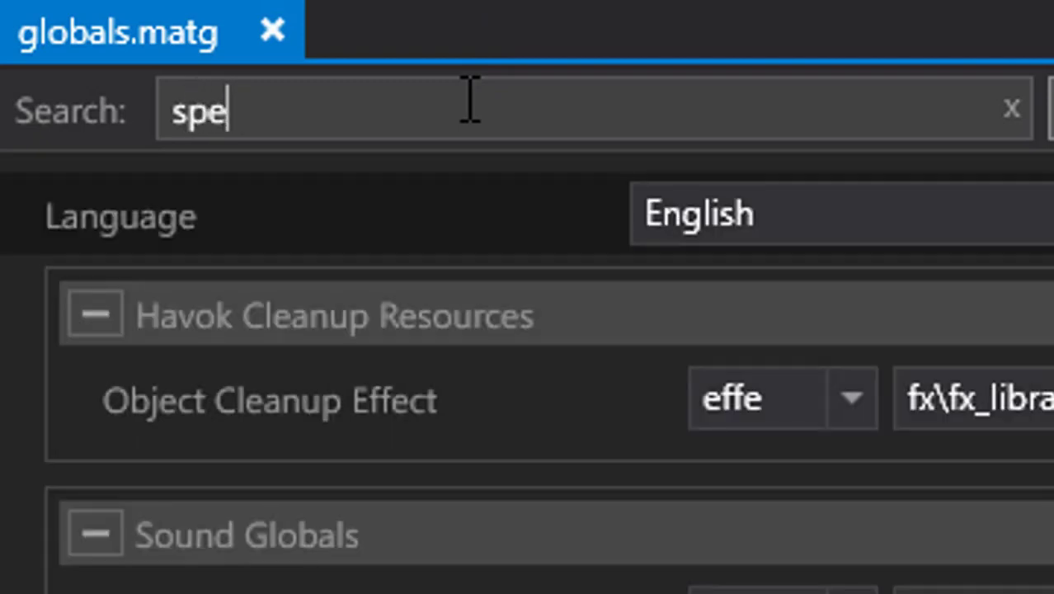
{"action": "type", "text": "ed"}
Set Grenade Regeneration to Enabled in the Weapons and Damage block of the globals tag.
{"action": "left_click", "coordinate": [858, 394]}
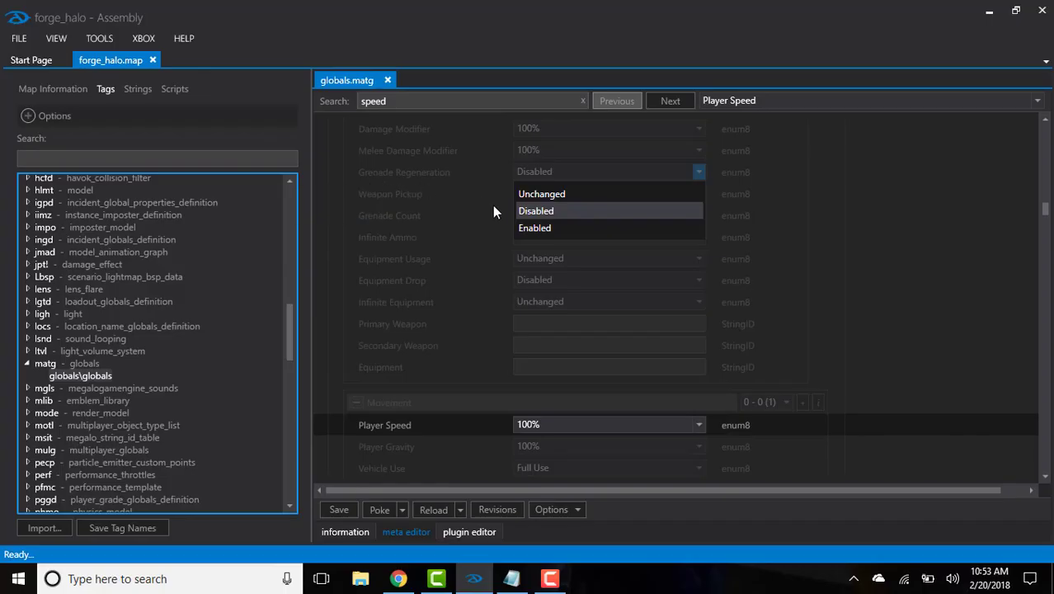
{"action": "left_click", "coordinate": [536, 228]}
{"action": "scroll", "coordinate": [451, 254], "scroll_direction": "up", "scroll_amount": 7}
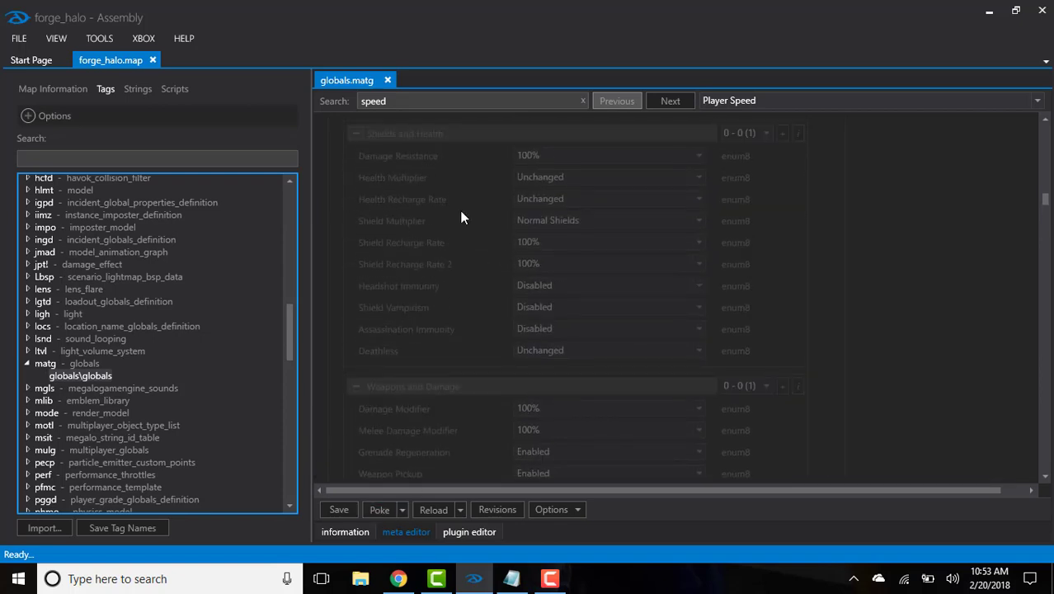
{"action": "scroll", "coordinate": [421, 240], "scroll_direction": "down", "scroll_amount": 2}
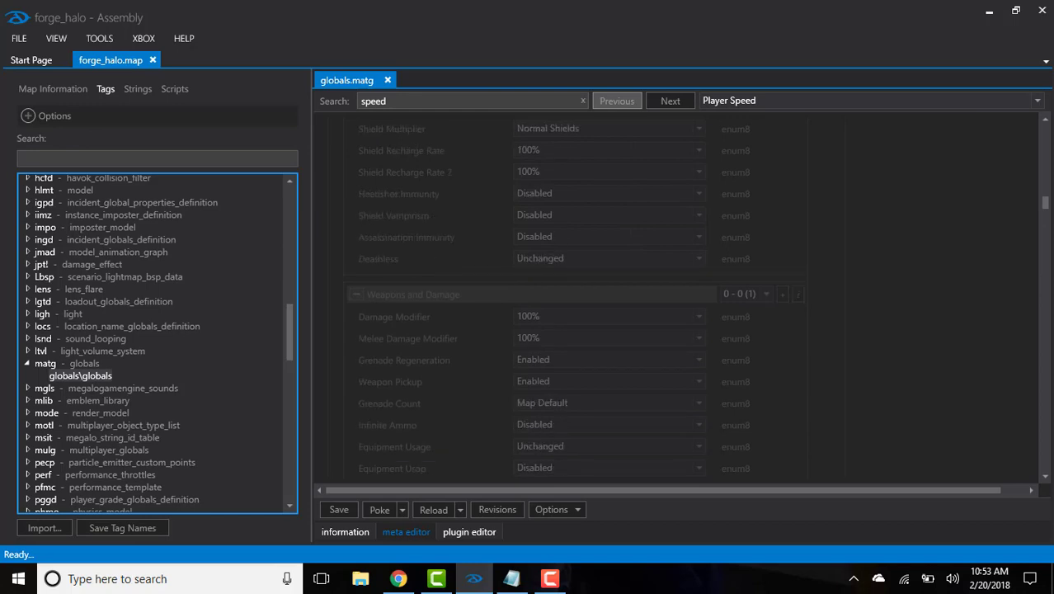
Set the Maximum Count in the Grenades block to 99.
{"action": "left_click_drag", "start_coordinate": [1046, 211], "coordinate": [1045, 229]}
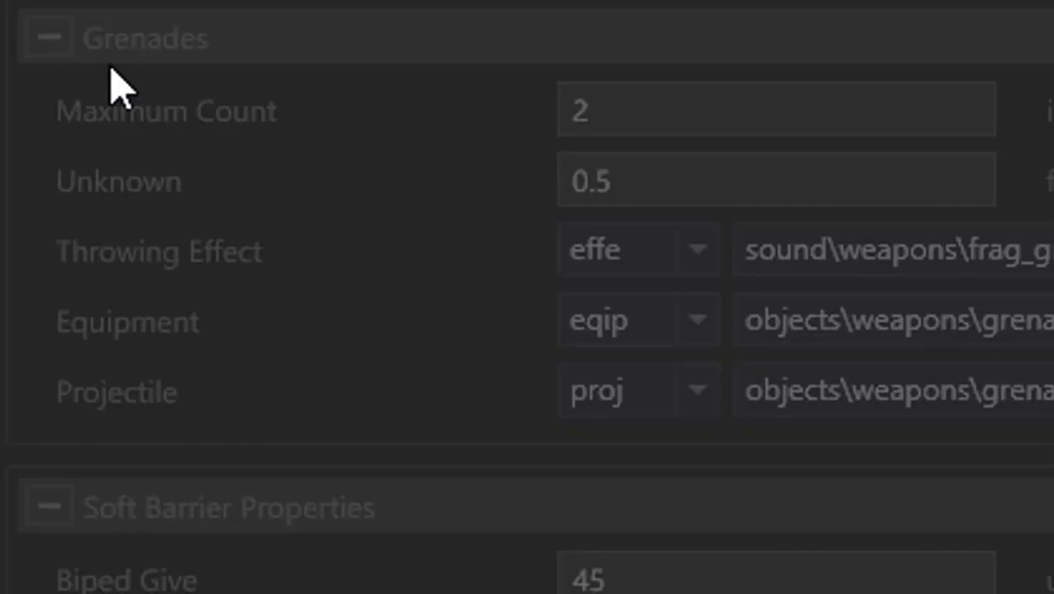
{"action": "double_click", "coordinate": [505, 240]}
{"action": "type", "text": "99"}
Set the frag grenade's Projectile to the rocket_launcher_rocket tag and poke the changes to the game.
{"action": "left_click", "coordinate": [989, 390]}
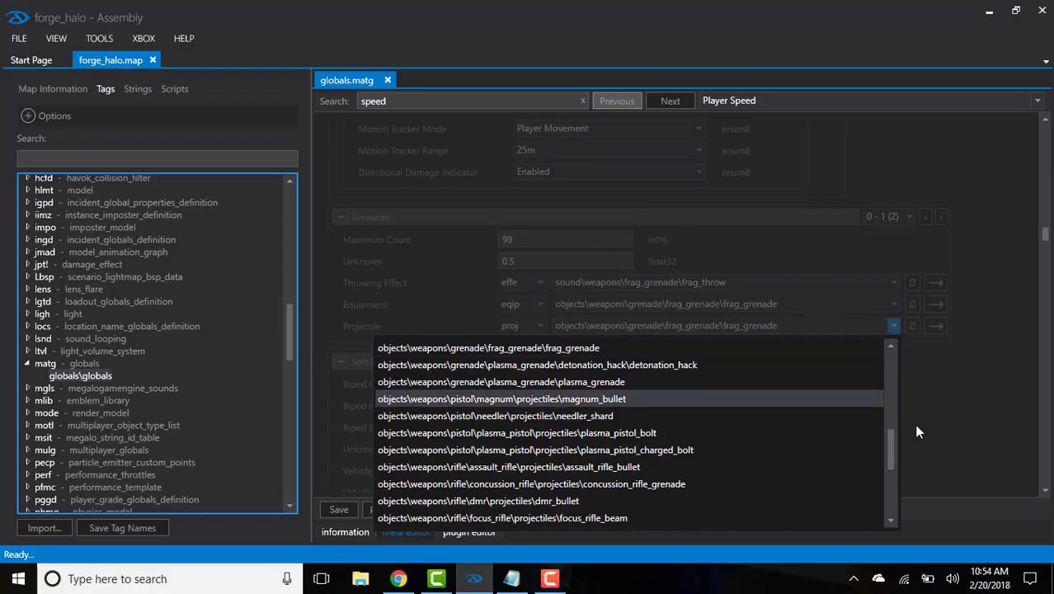
{"action": "left_click_drag", "start_coordinate": [896, 450], "coordinate": [890, 482]}
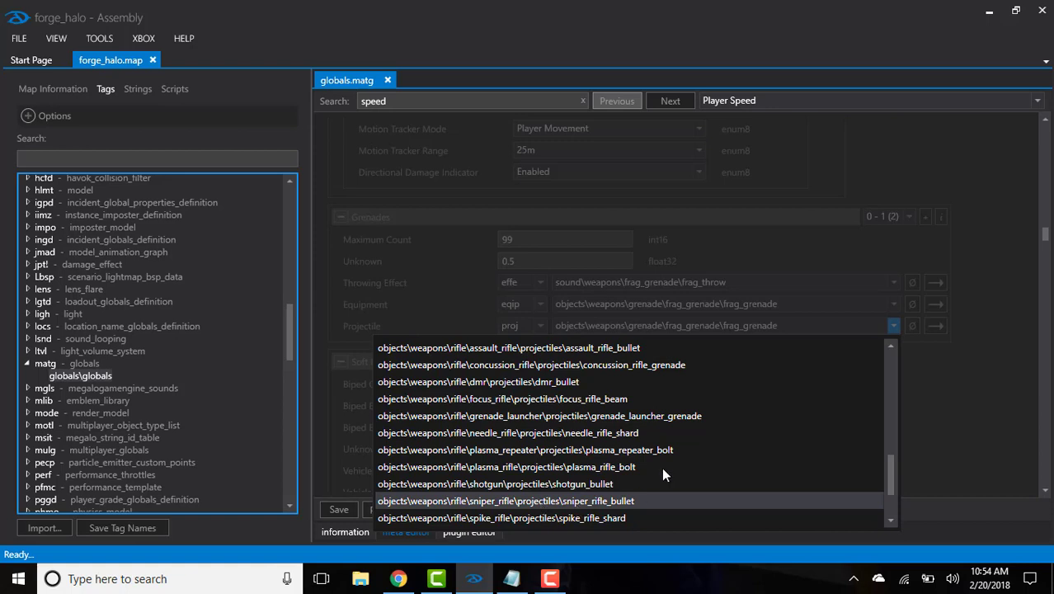
{"action": "scroll", "coordinate": [609, 469], "scroll_direction": "down", "scroll_amount": 2}
{"action": "scroll", "coordinate": [620, 468], "scroll_direction": "up", "scroll_amount": 1}
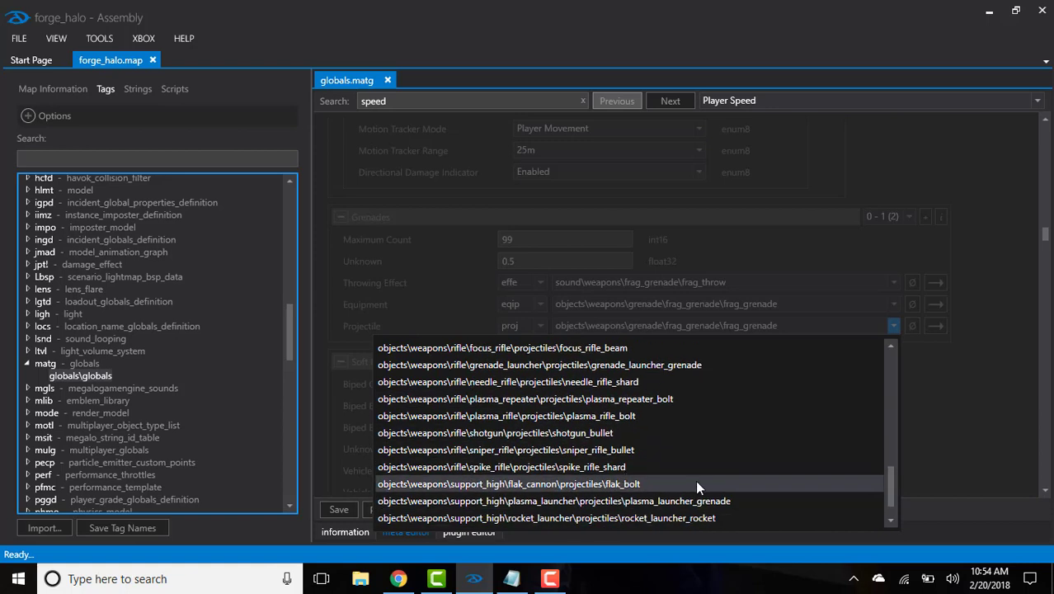
{"action": "left_click", "coordinate": [680, 517]}
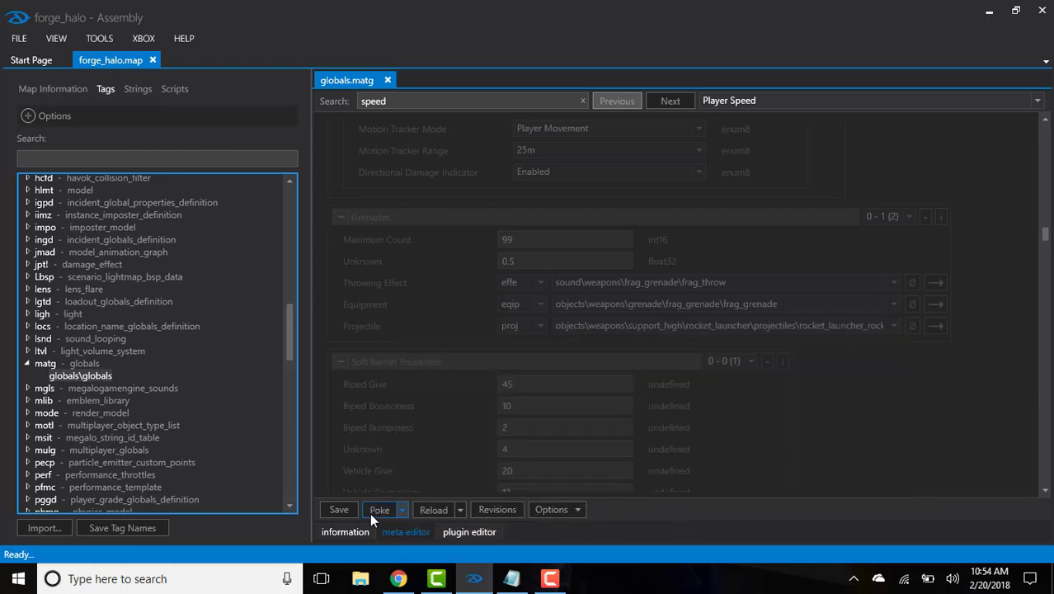
{"action": "left_click", "coordinate": [620, 323]}
Change the grenade Projectile's tag class to bipd and list the biped tags available for it.
{"action": "left_click", "coordinate": [537, 327]}
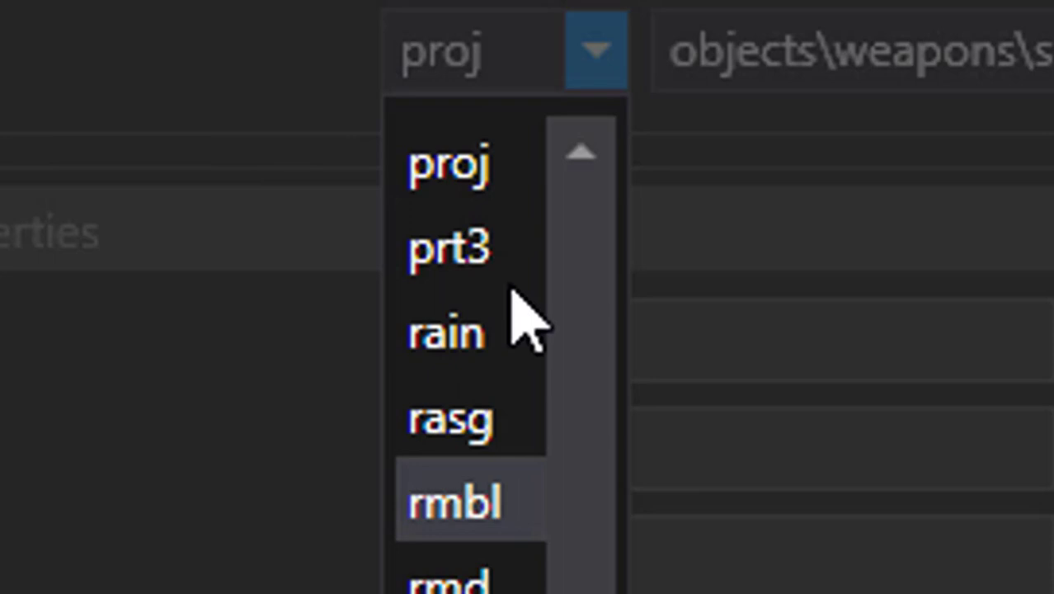
{"action": "left_click_drag", "start_coordinate": [582, 577], "coordinate": [552, 264]}
{"action": "left_click", "coordinate": [506, 494]}
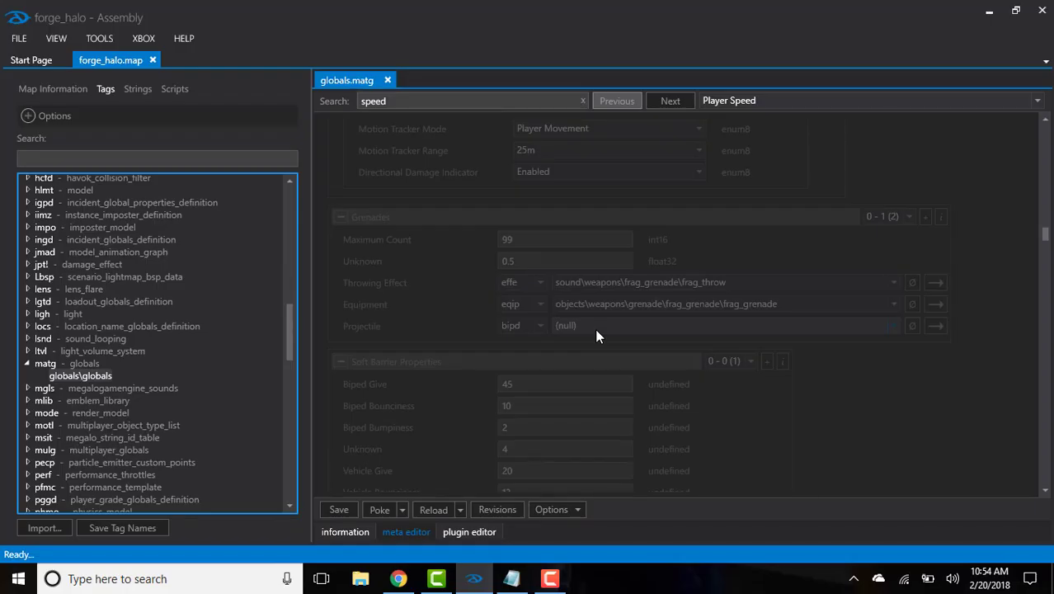
{"action": "left_click", "coordinate": [873, 66]}
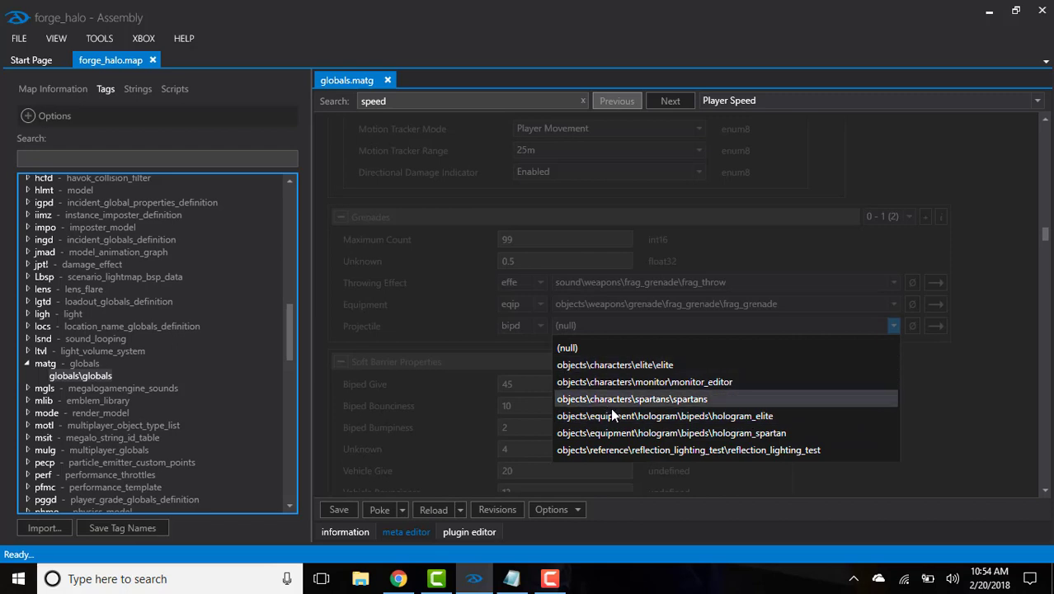
Change the grenade Projectile's tag class to bloc and look through the crate tags, including the forge lights and platforms.
{"action": "left_click", "coordinate": [529, 324]}
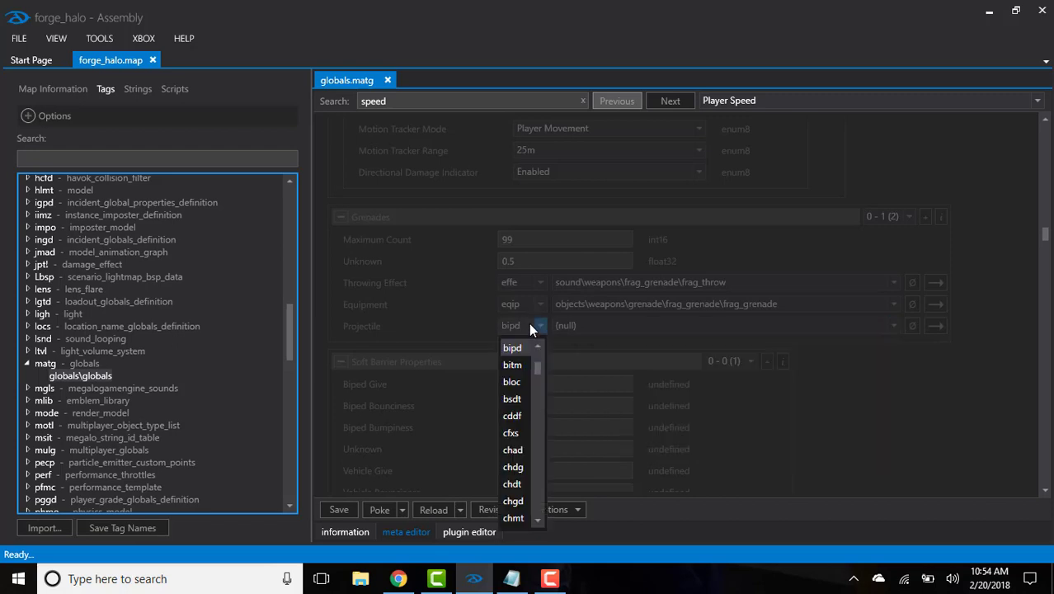
{"action": "left_click", "coordinate": [511, 383]}
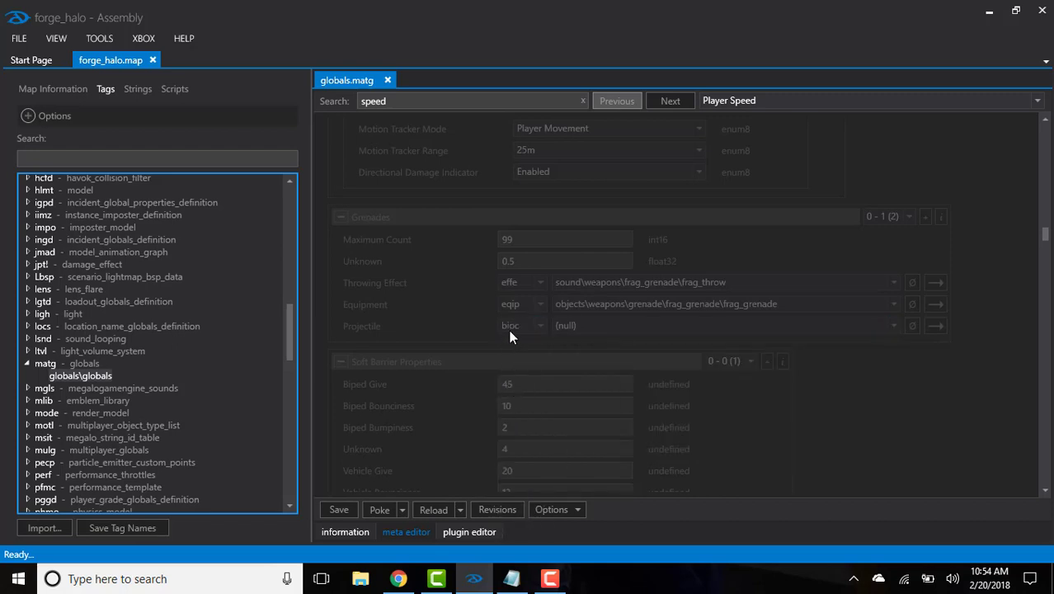
{"action": "left_click", "coordinate": [588, 325]}
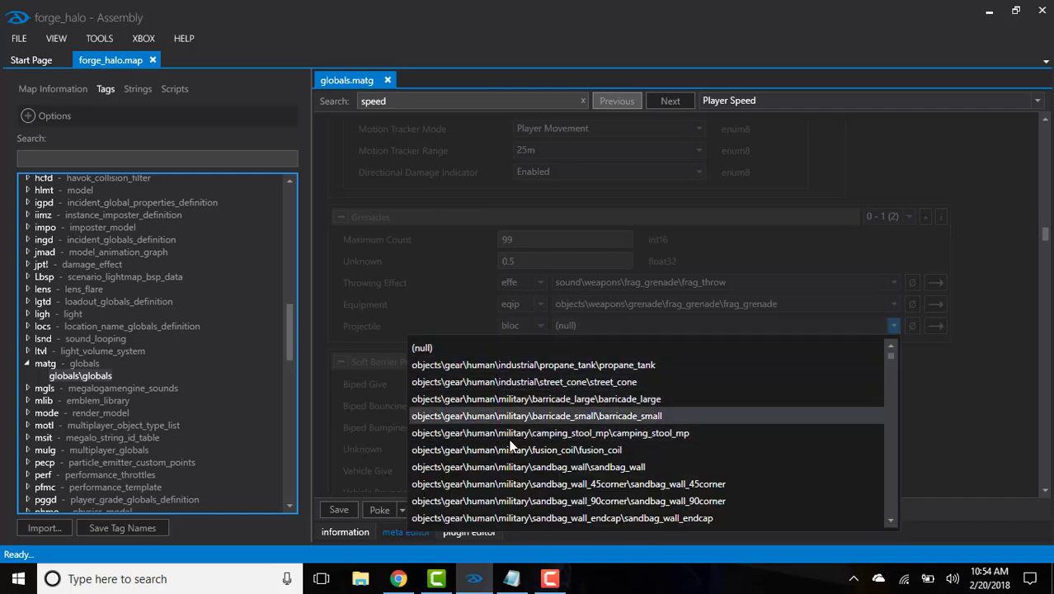
{"action": "left_click_drag", "start_coordinate": [888, 357], "coordinate": [888, 380]}
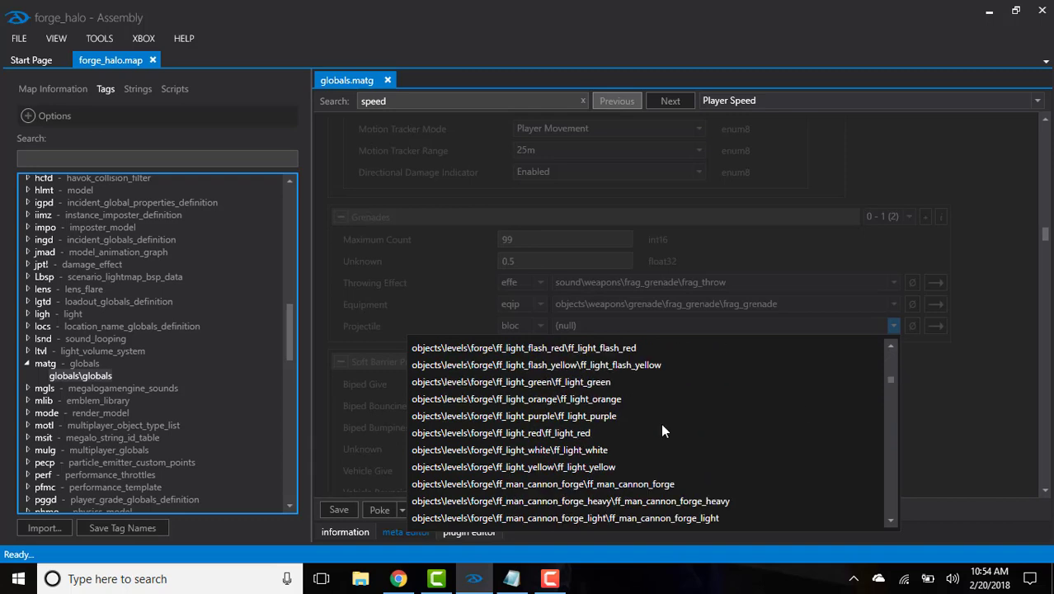
{"action": "scroll", "coordinate": [685, 376], "scroll_direction": "down", "scroll_amount": 1}
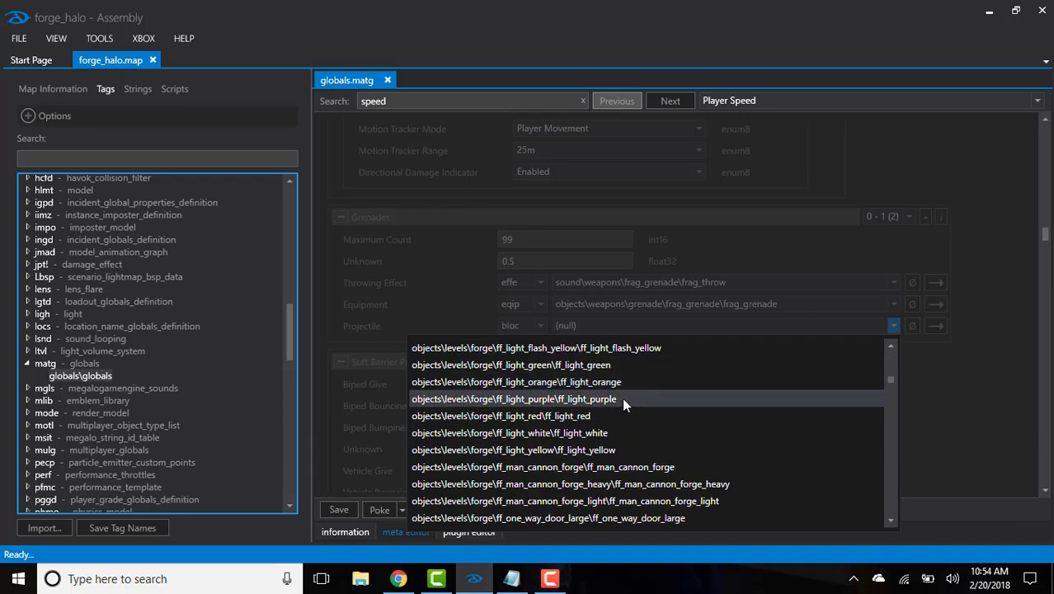
{"action": "scroll", "coordinate": [624, 388], "scroll_direction": "down", "scroll_amount": 9}
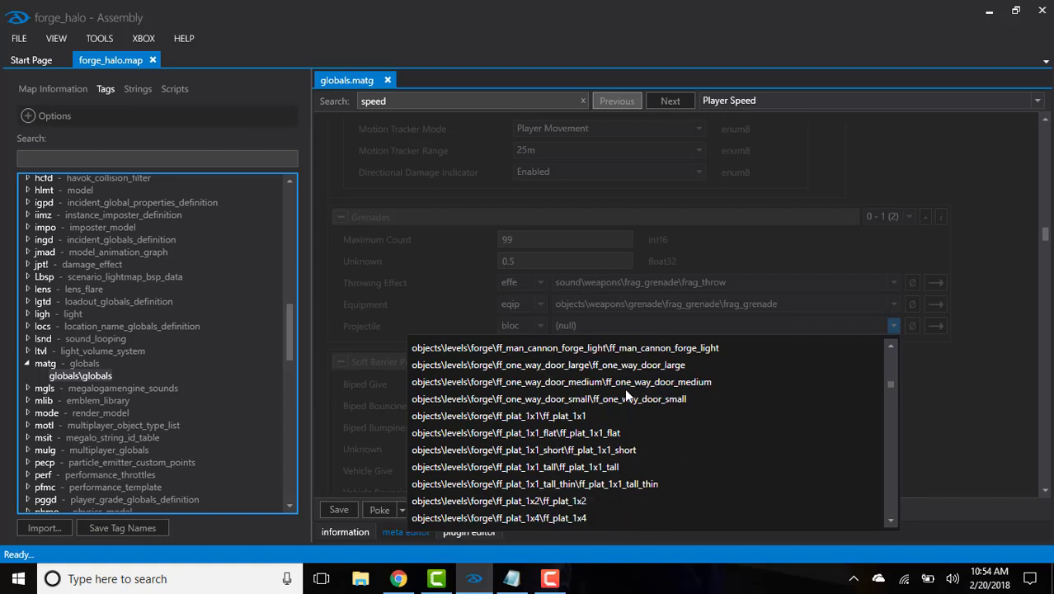
{"action": "scroll", "coordinate": [624, 388], "scroll_direction": "down", "scroll_amount": 9}
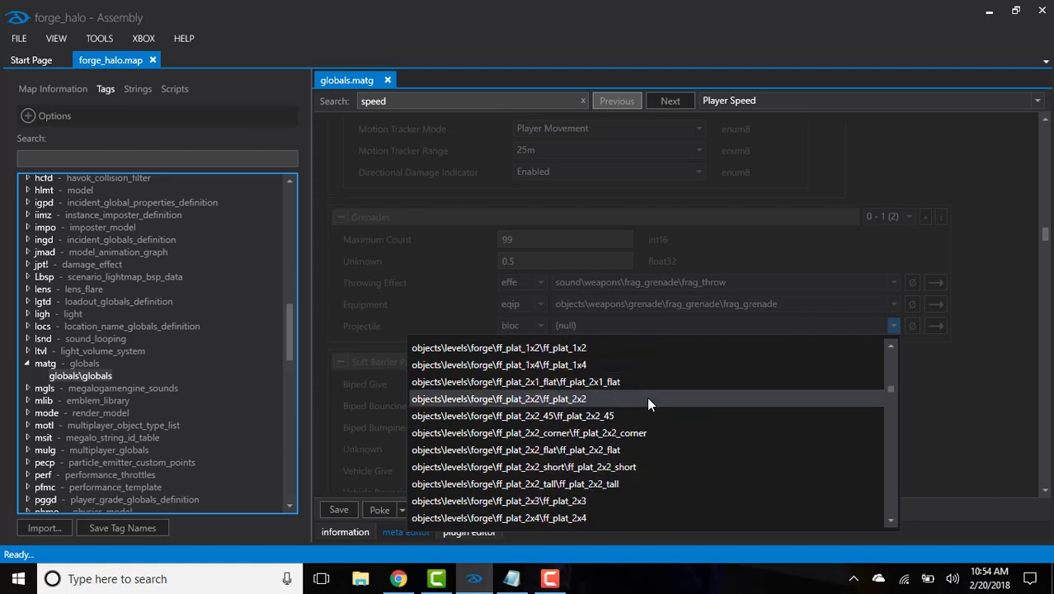
Change the grenade Projectile's tag class to vehi and look through the available vehicle tags.
{"action": "left_click", "coordinate": [520, 328]}
{"action": "left_click", "coordinate": [520, 328]}
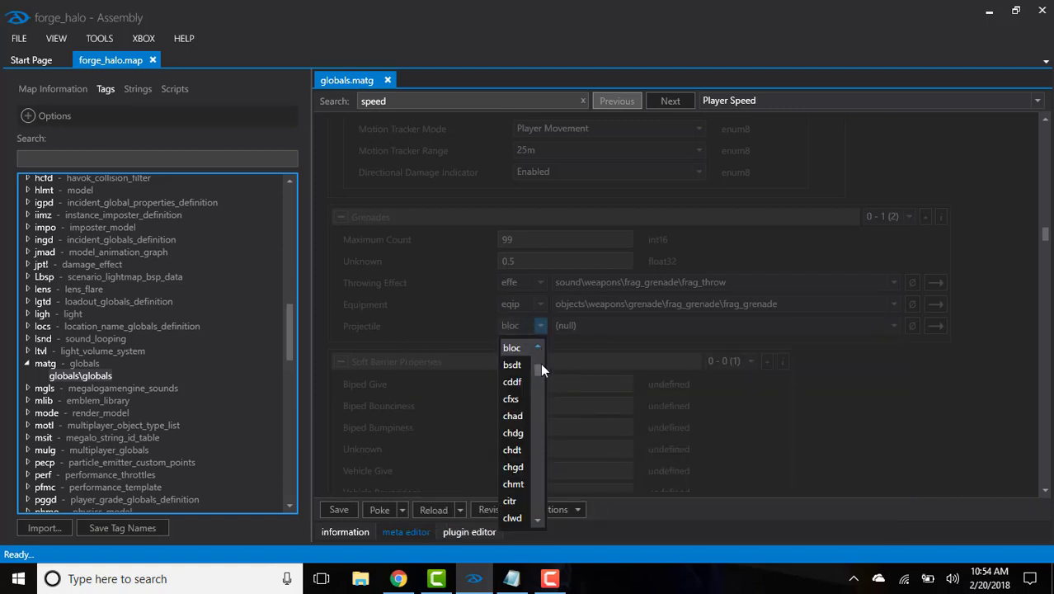
{"action": "left_click_drag", "start_coordinate": [540, 363], "coordinate": [543, 502]}
{"action": "left_click_drag", "start_coordinate": [582, 386], "coordinate": [571, 352]}
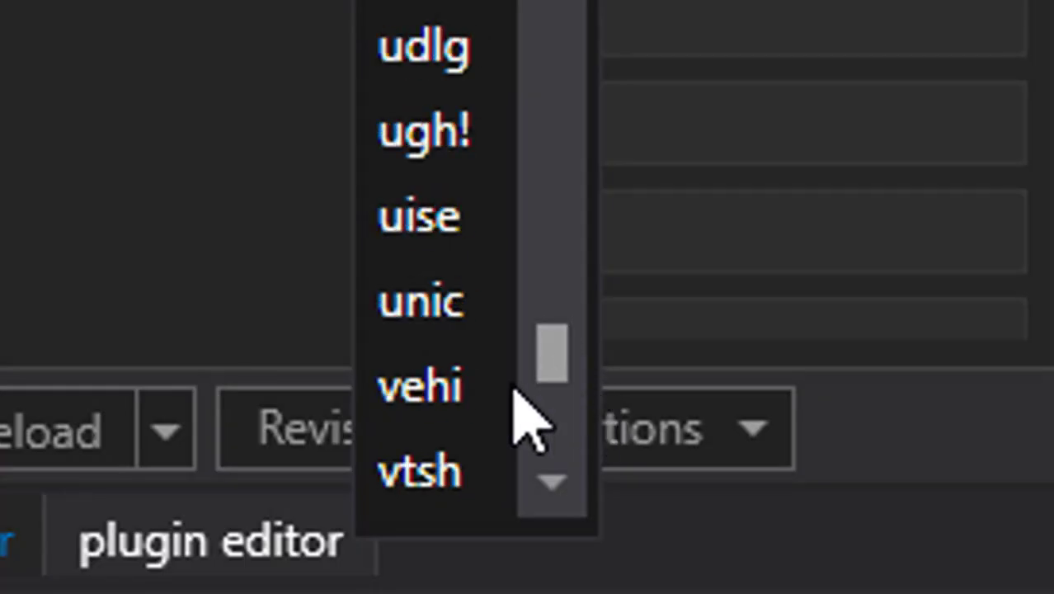
{"action": "left_click", "coordinate": [445, 387]}
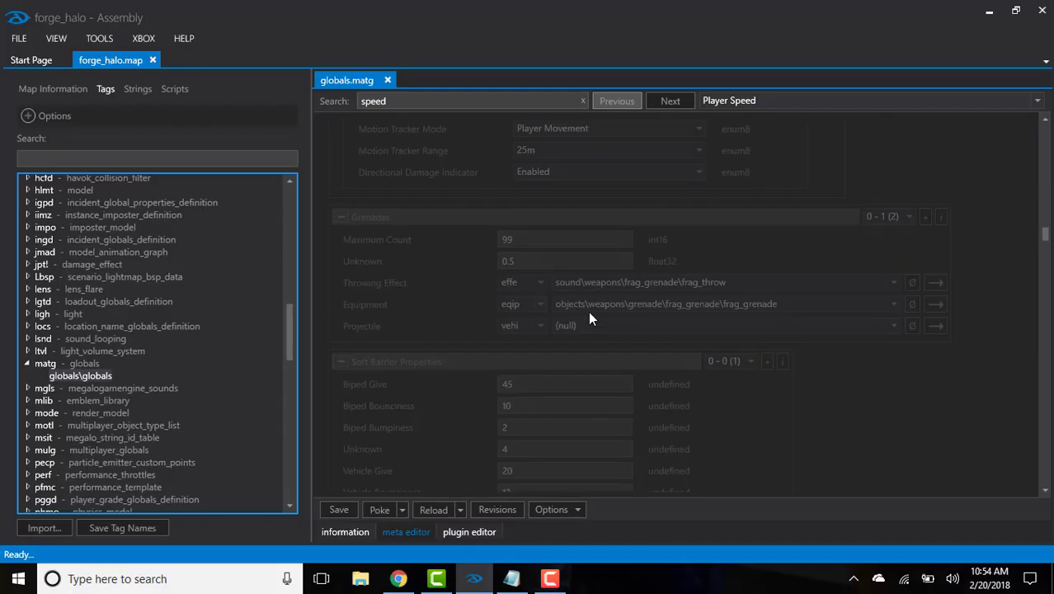
{"action": "left_click", "coordinate": [587, 319]}
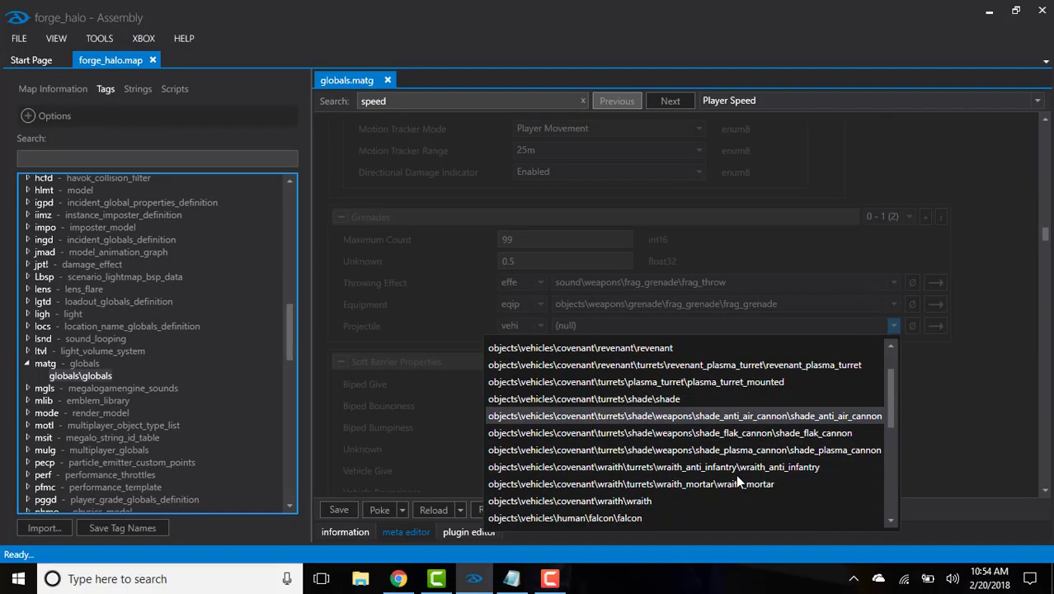
{"action": "scroll", "coordinate": [735, 474], "scroll_direction": "down", "scroll_amount": 2}
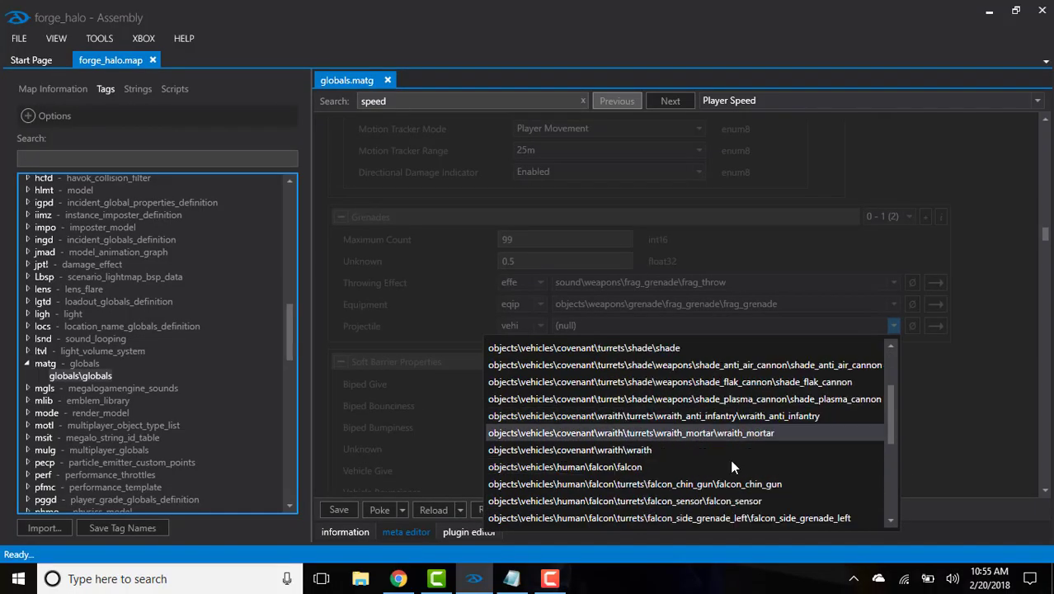
Leave the Projectile unassigned, close the globals tag, and open the objects\characters\spartans\spartans tag in the bipd group.
{"action": "left_click", "coordinate": [988, 404]}
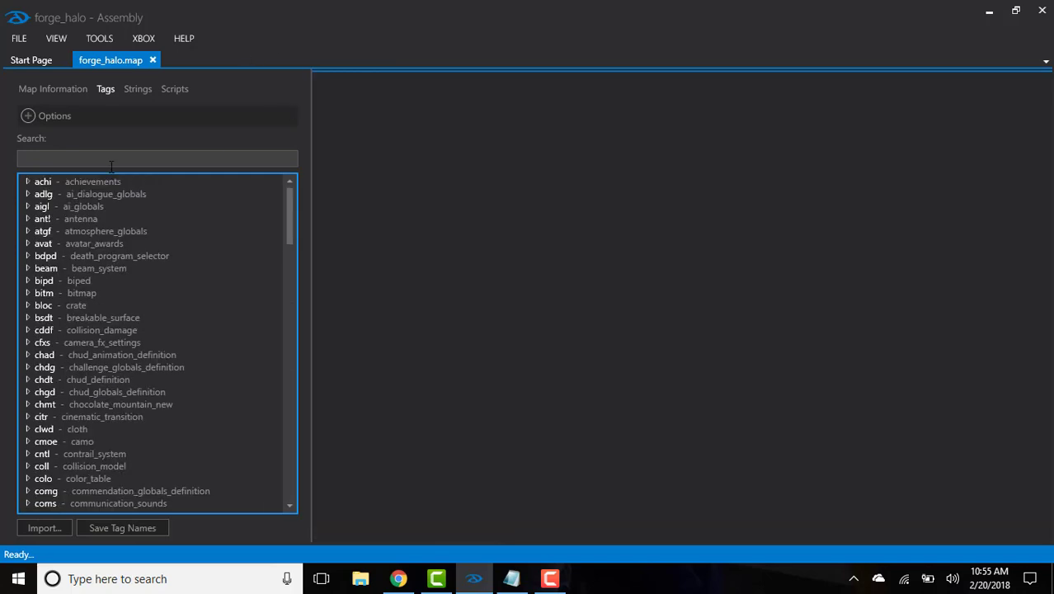
{"action": "left_click", "coordinate": [27, 280]}
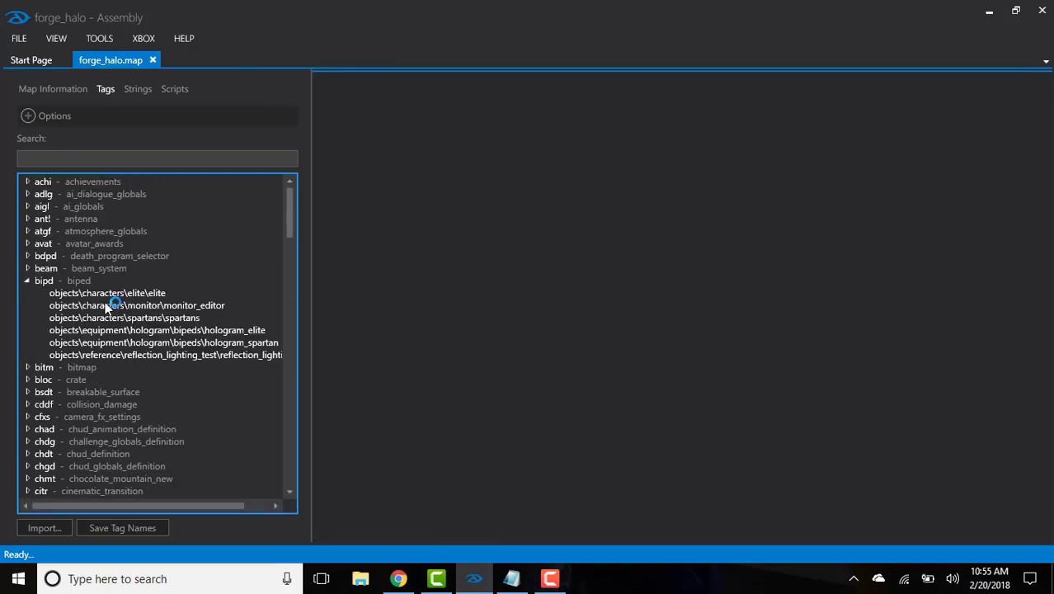
{"action": "double_click", "coordinate": [165, 317]}
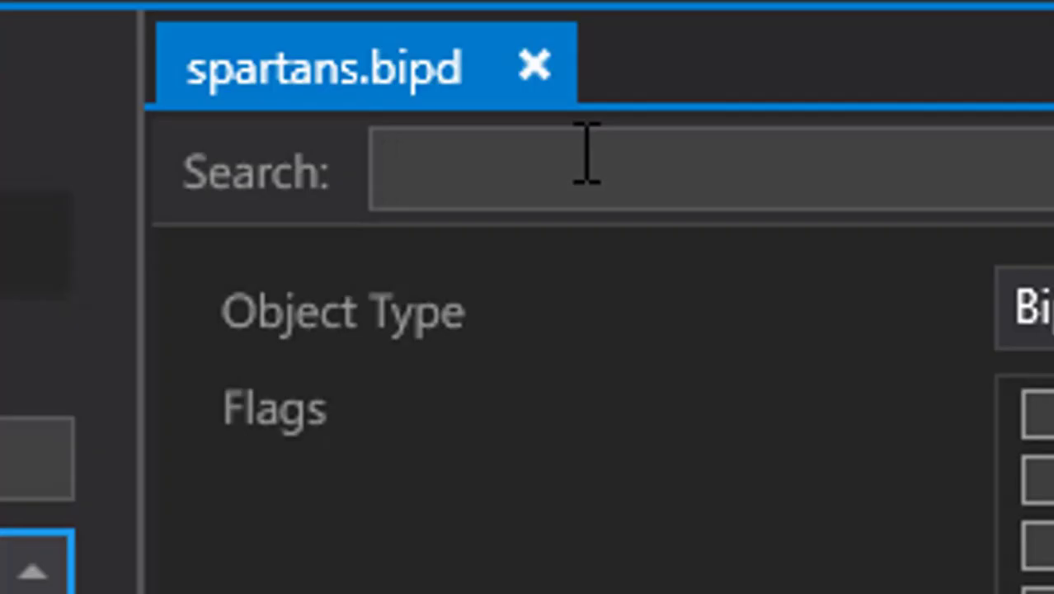
Find the Jump Velocity field in the spartans biped tag, set it to 60, and poke the change to the game.
{"action": "type", "text": "jump v"}
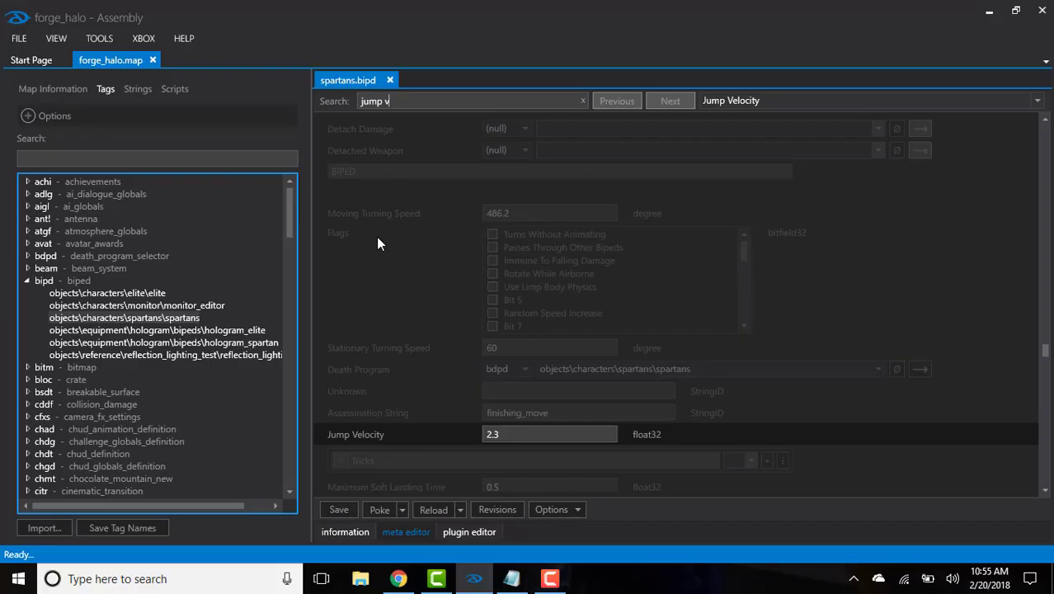
{"action": "scroll", "coordinate": [375, 237], "scroll_direction": "down", "scroll_amount": 3}
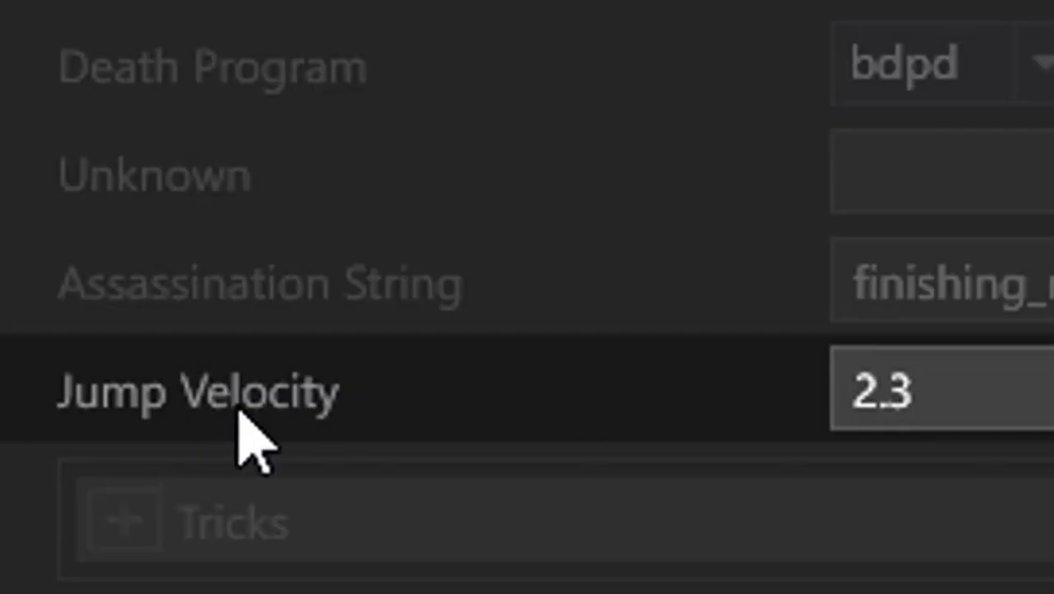
{"action": "key", "text": "Tab"}
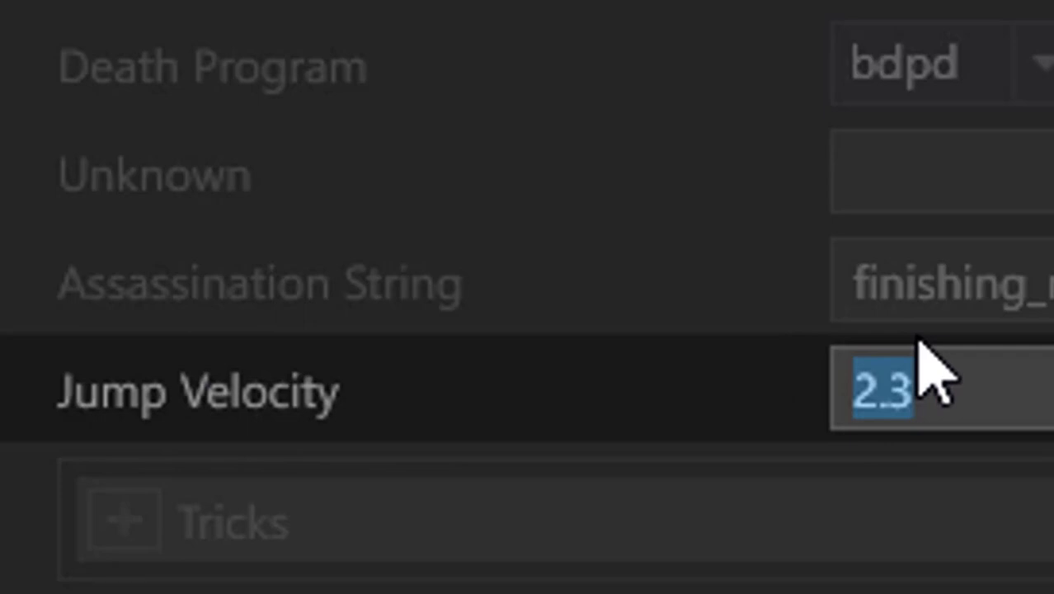
{"action": "type", "text": "60"}
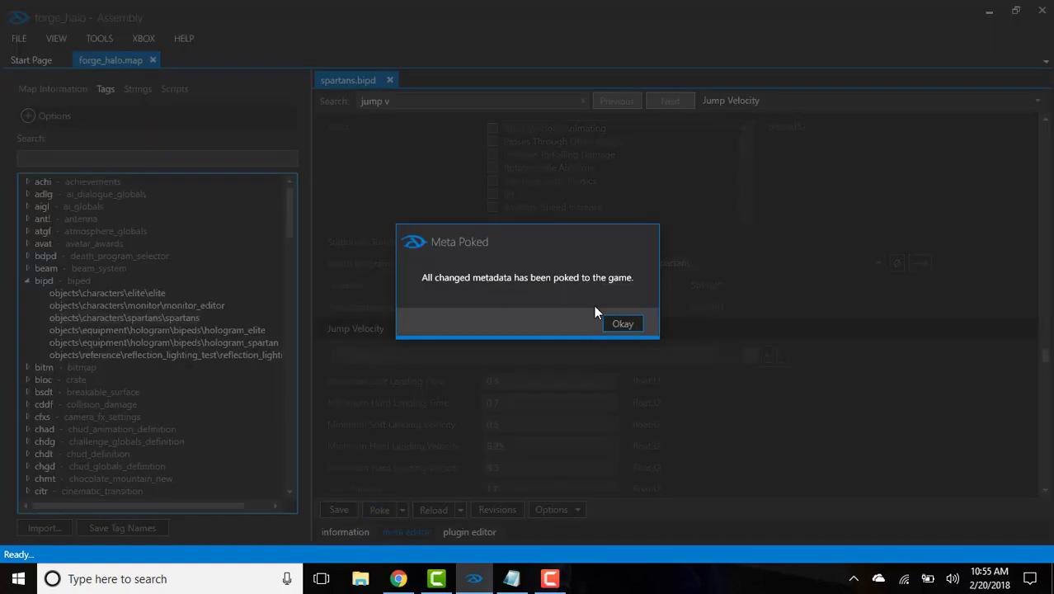
{"action": "left_click", "coordinate": [640, 329]}
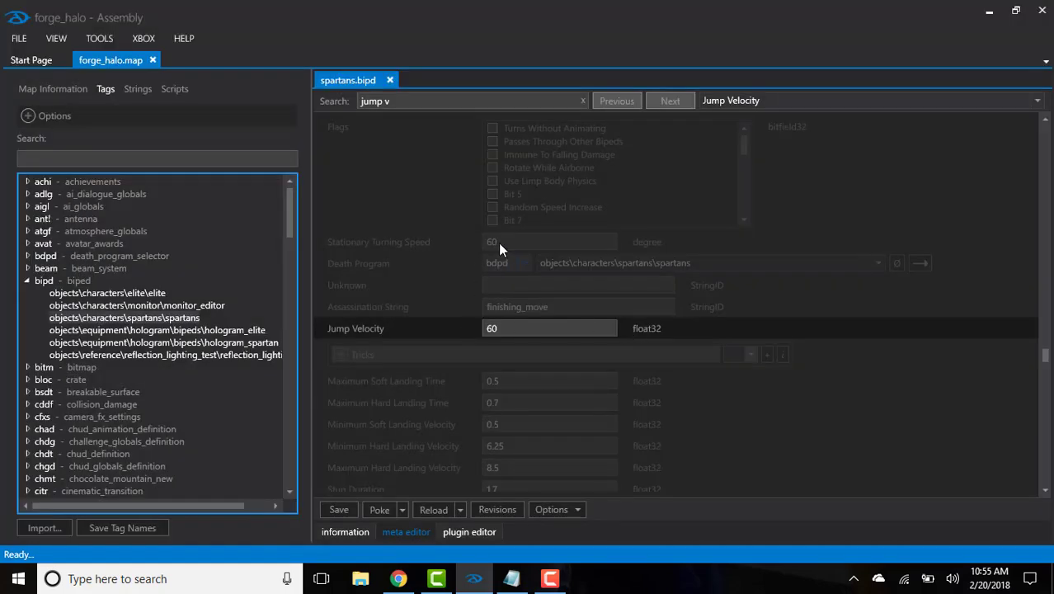
Close the spartans biped tag, collapse the bipd group, and open globals\damage_effects\strike_melee in the jpt! group.
{"action": "left_click", "coordinate": [27, 280]}
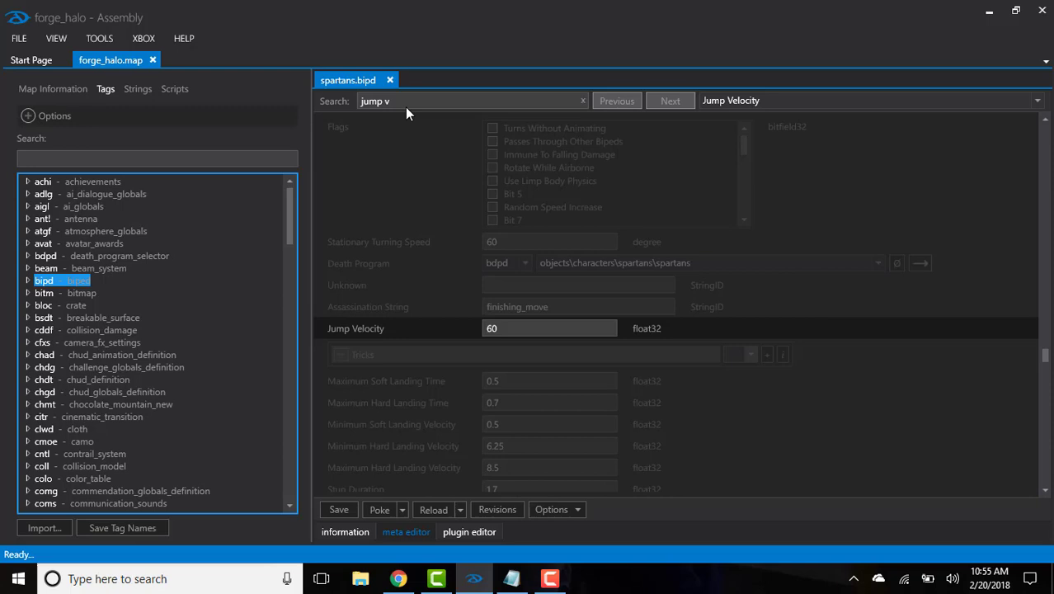
{"action": "left_click", "coordinate": [390, 80]}
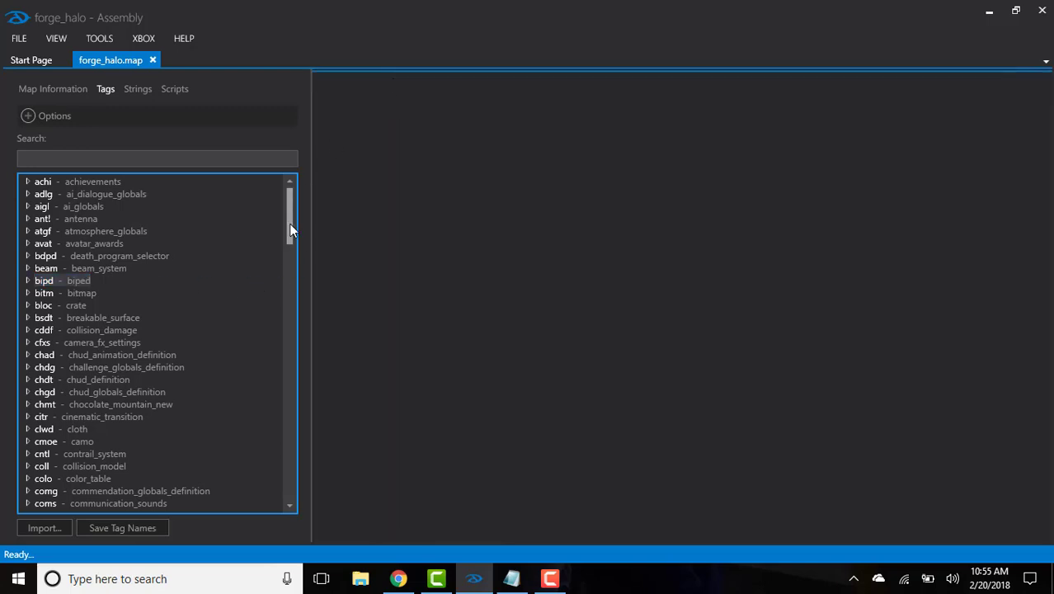
{"action": "left_click_drag", "start_coordinate": [289, 223], "coordinate": [294, 281]}
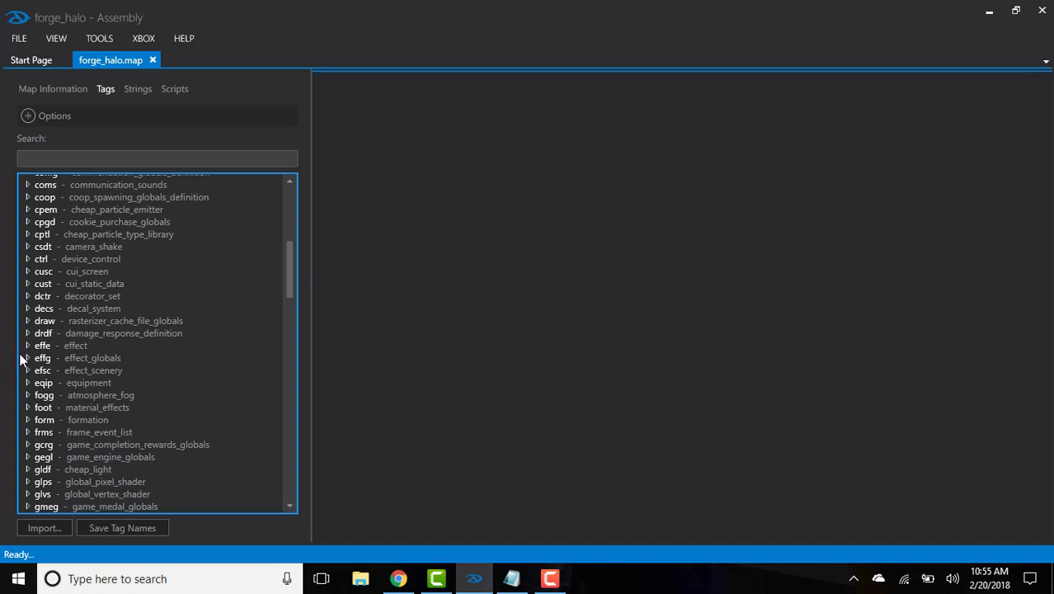
{"action": "scroll", "coordinate": [56, 346], "scroll_direction": "down", "scroll_amount": 2}
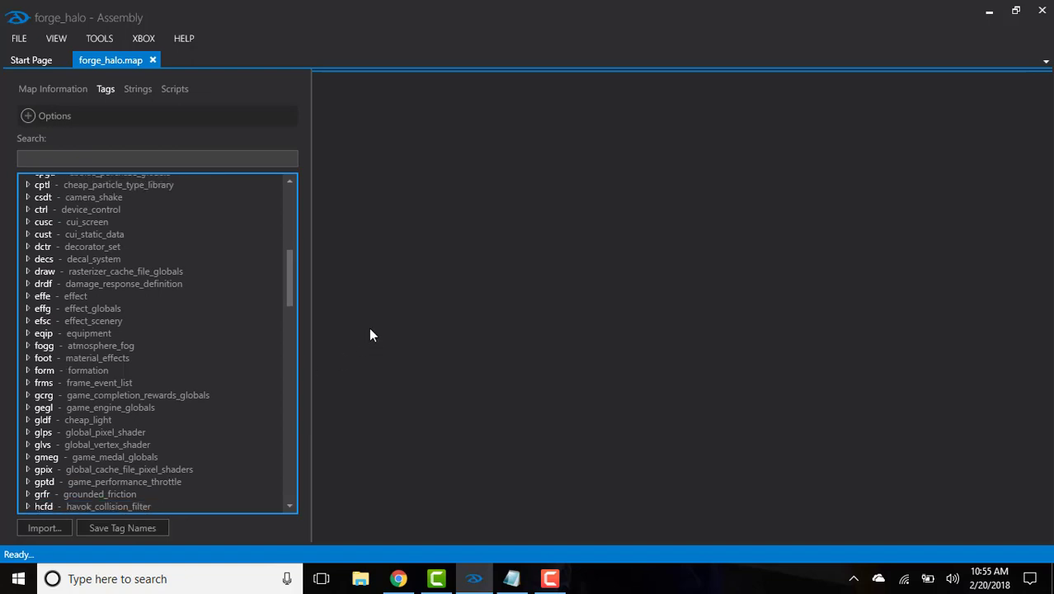
{"action": "left_click_drag", "start_coordinate": [290, 285], "coordinate": [292, 311]}
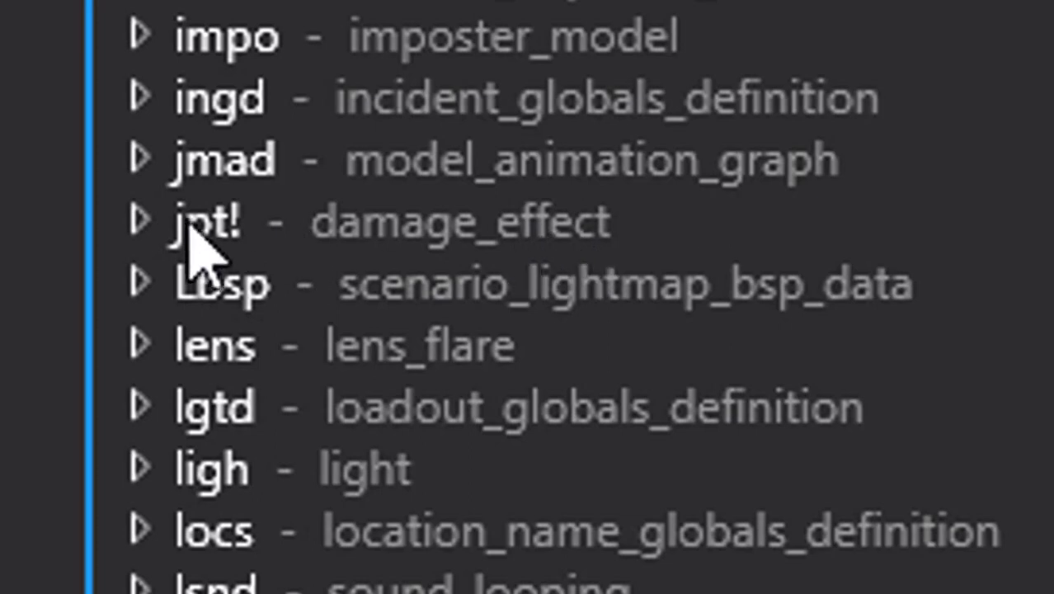
{"action": "left_click", "coordinate": [137, 221]}
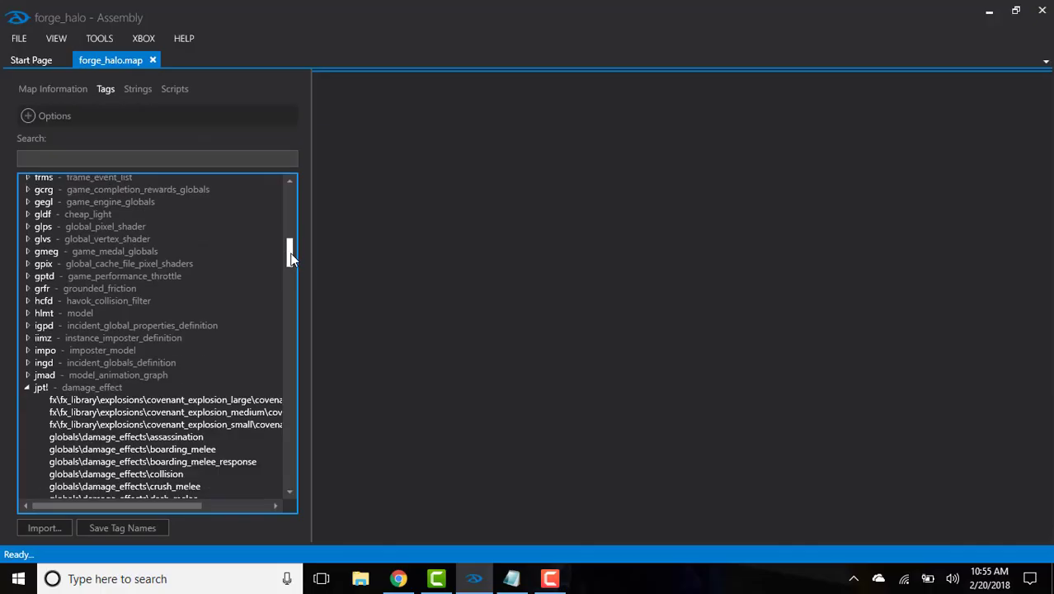
{"action": "left_click_drag", "start_coordinate": [289, 247], "coordinate": [290, 267]}
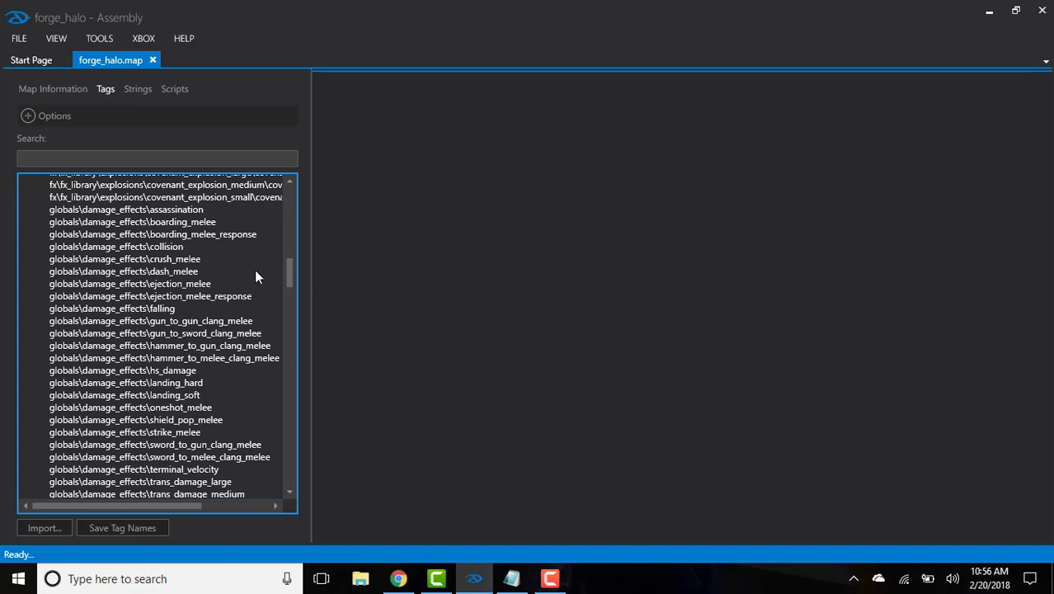
{"action": "left_click_drag", "start_coordinate": [290, 269], "coordinate": [291, 288]}
{"action": "left_click", "coordinate": [177, 213]}
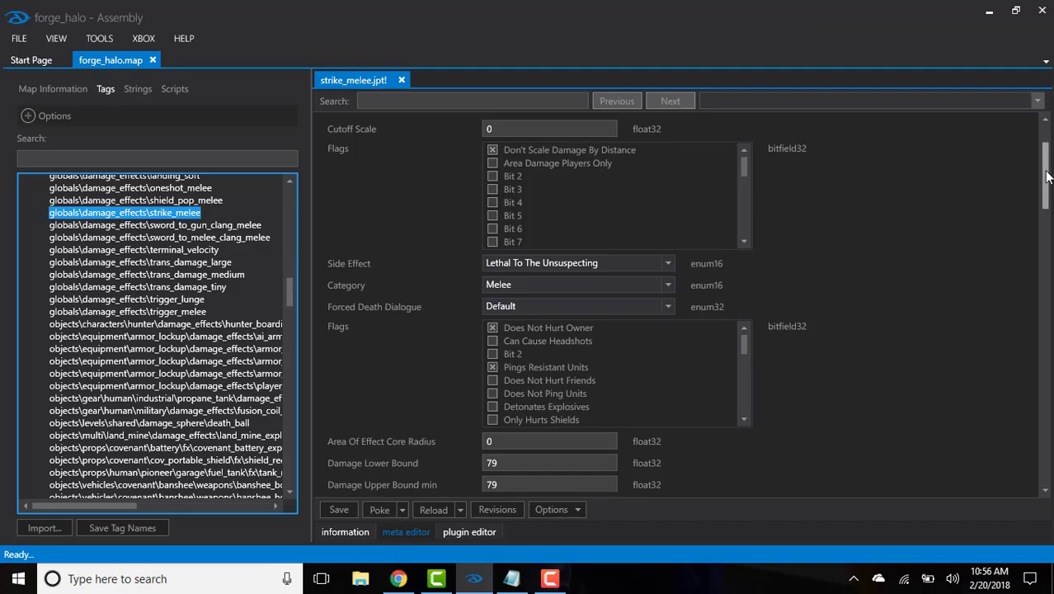
Set the strike_melee tag's Instantaneous Acceleration to 30 and poke the change to the game.
{"action": "left_click_drag", "start_coordinate": [1045, 177], "coordinate": [1044, 272]}
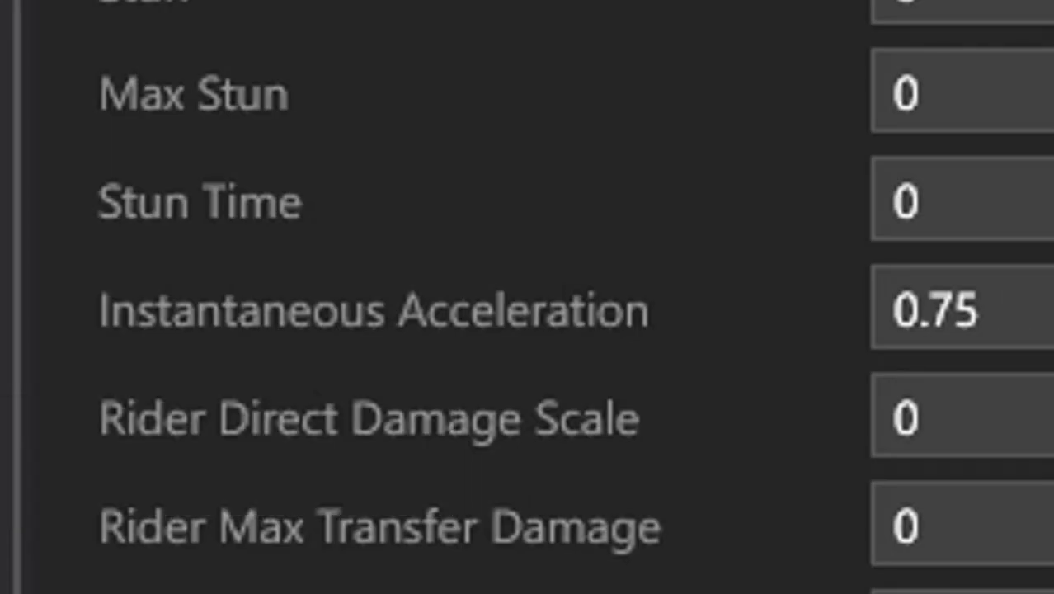
{"action": "left_click", "coordinate": [674, 329]}
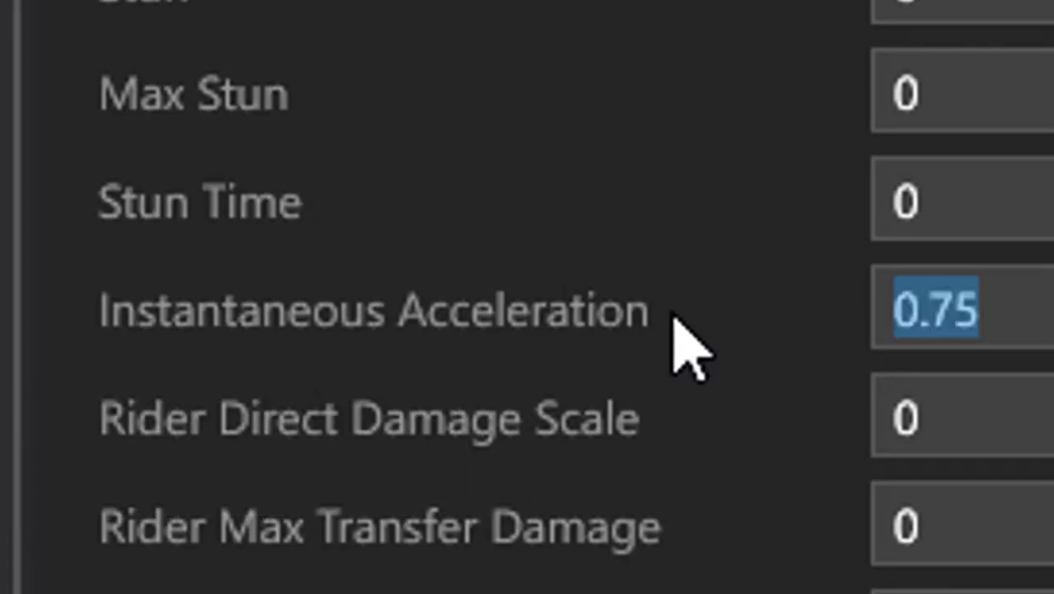
{"action": "type", "text": "30"}
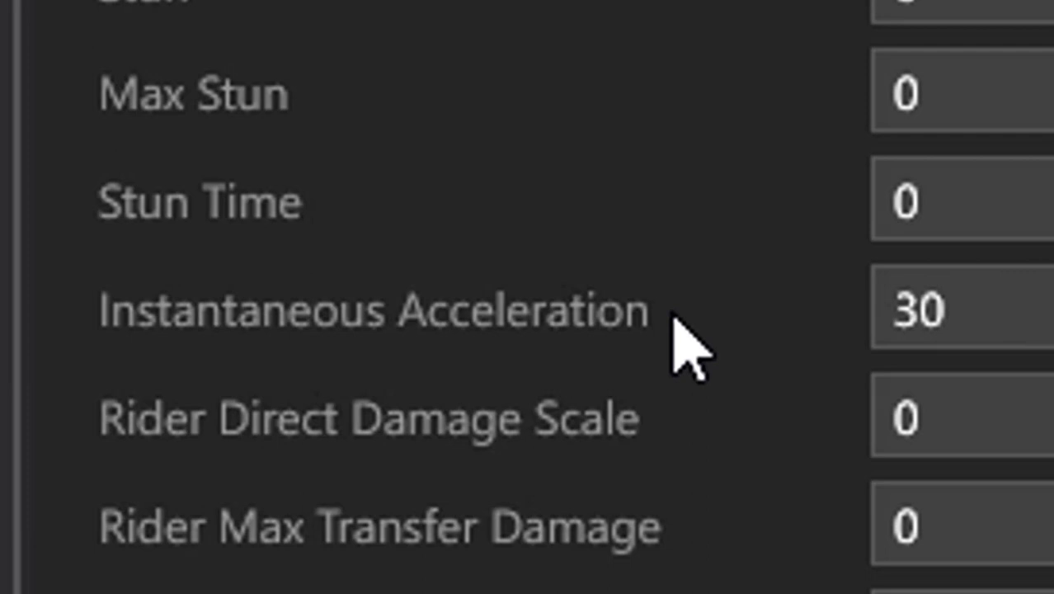
{"action": "key", "text": "Return"}
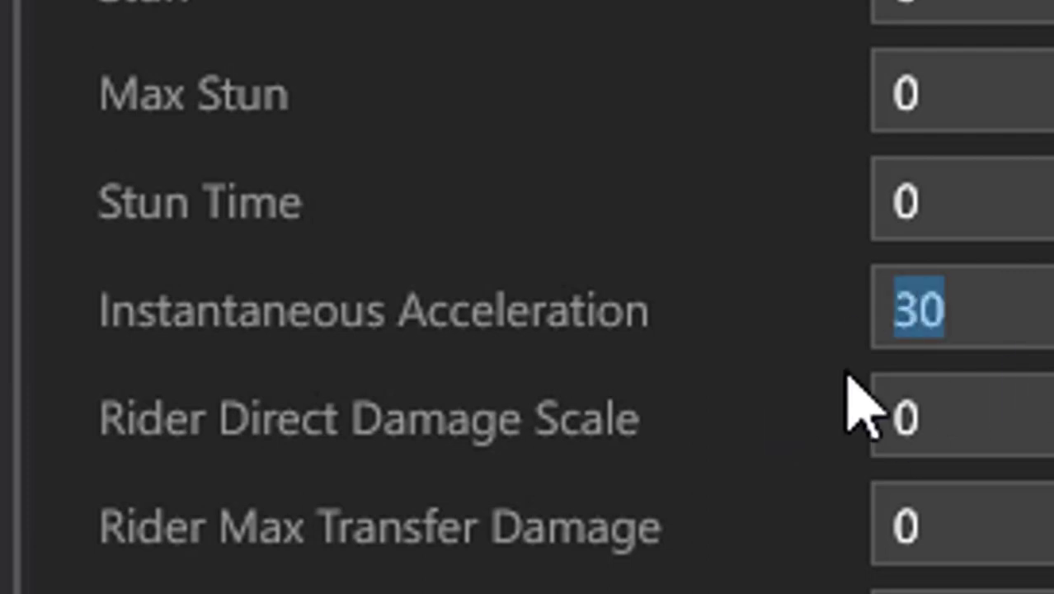
{"action": "left_click", "coordinate": [482, 442]}
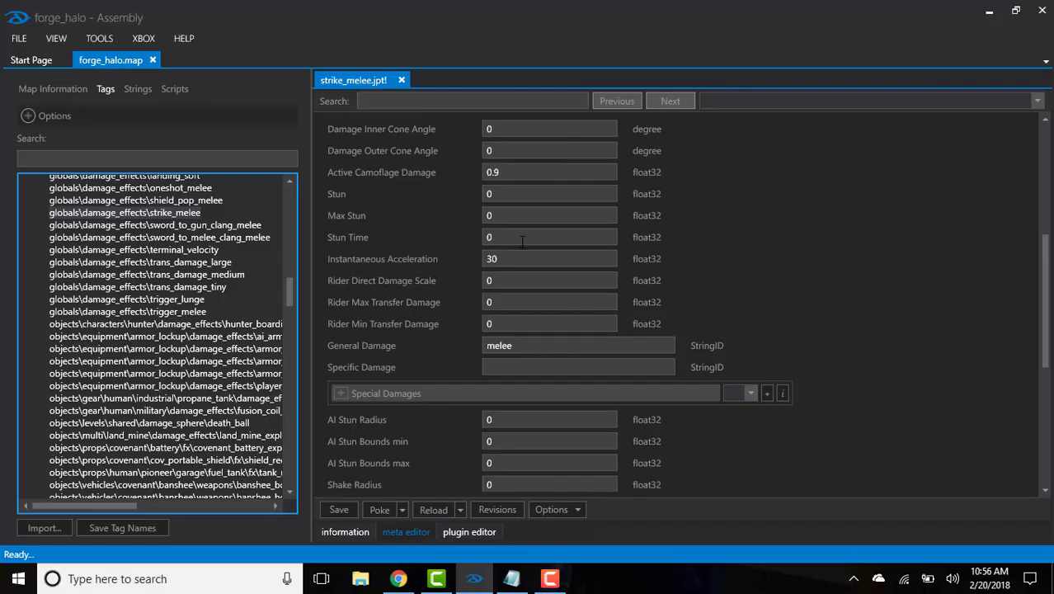
{"action": "left_click", "coordinate": [508, 260]}
{"action": "double_click", "coordinate": [511, 259]}
{"action": "left_click", "coordinate": [379, 509]}
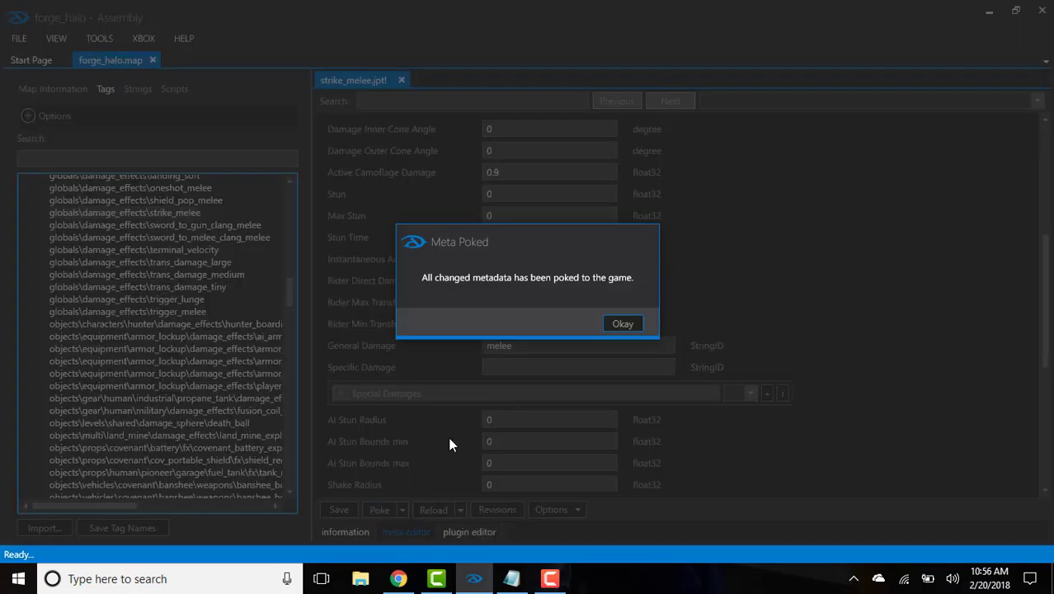
{"action": "left_click", "coordinate": [622, 324]}
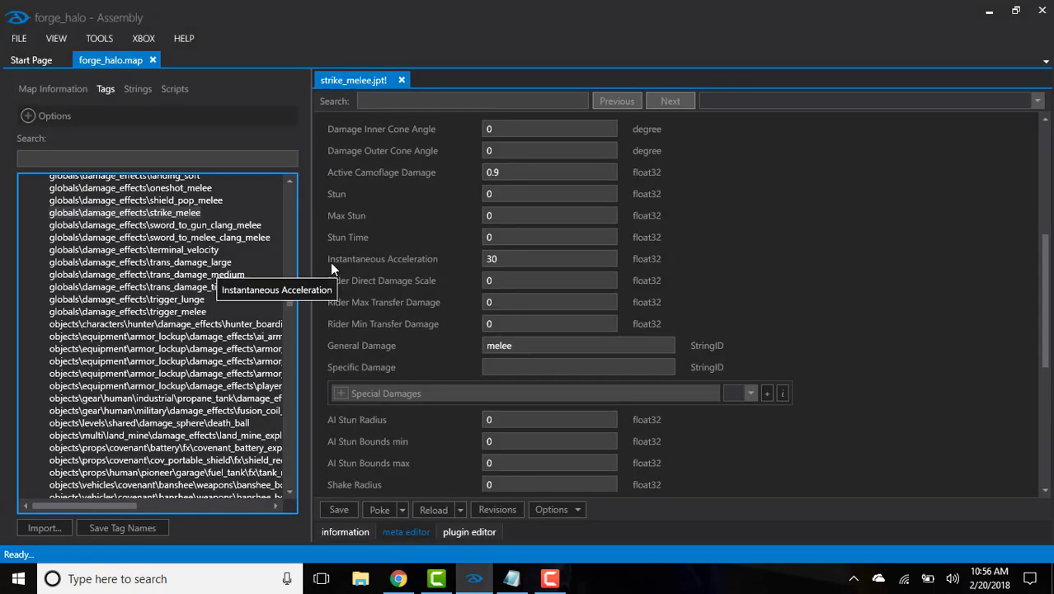
Close the strike_melee tag and collapse the jpt! damage_effect group.
{"action": "double_click", "coordinate": [532, 263]}
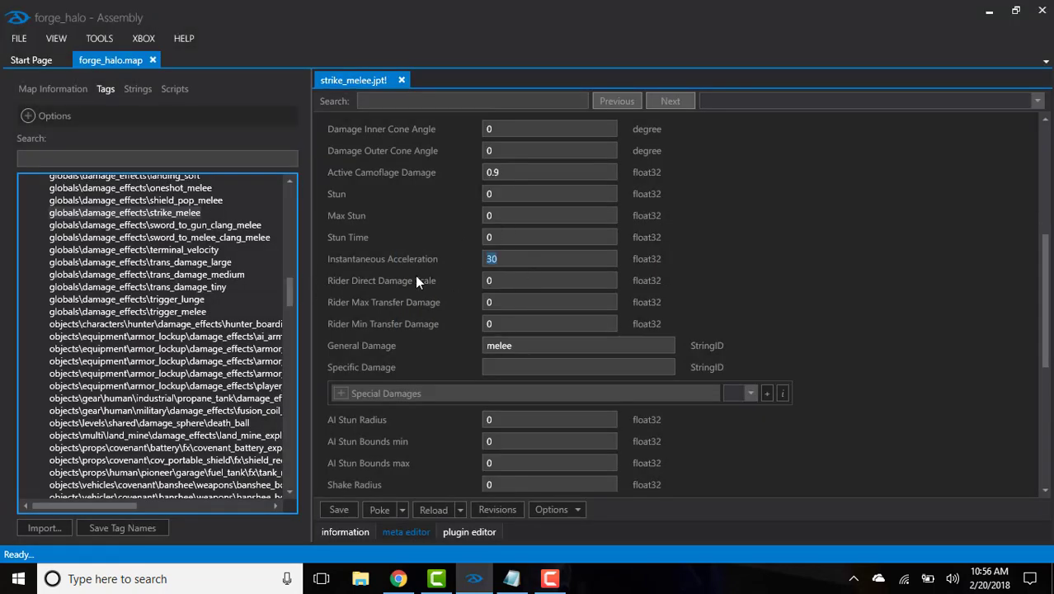
{"action": "left_click", "coordinate": [526, 260]}
{"action": "left_click_drag", "start_coordinate": [286, 294], "coordinate": [296, 250]}
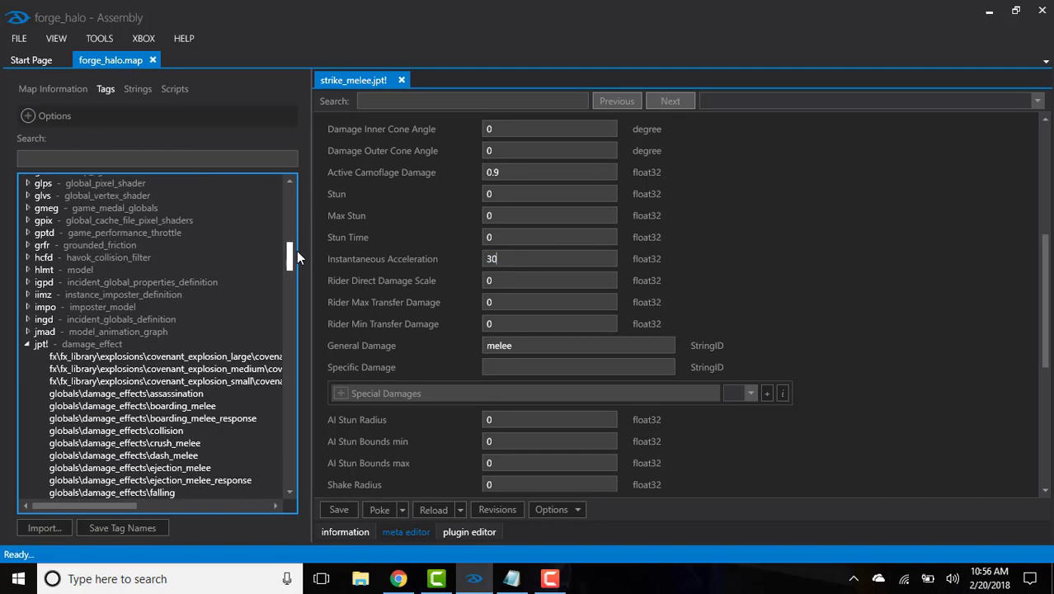
{"action": "left_click", "coordinate": [402, 79]}
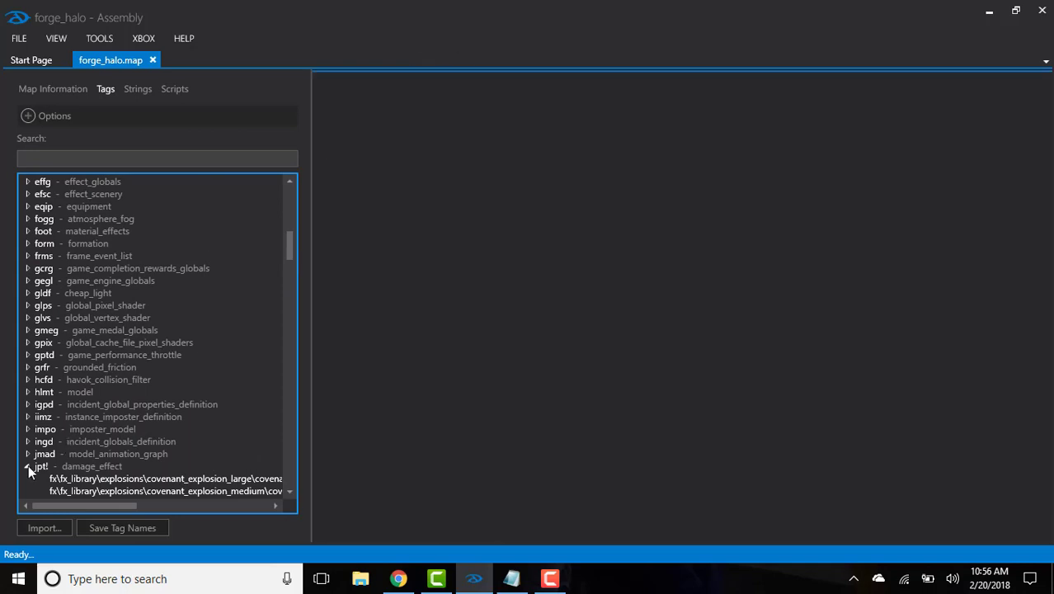
{"action": "left_click", "coordinate": [26, 466]}
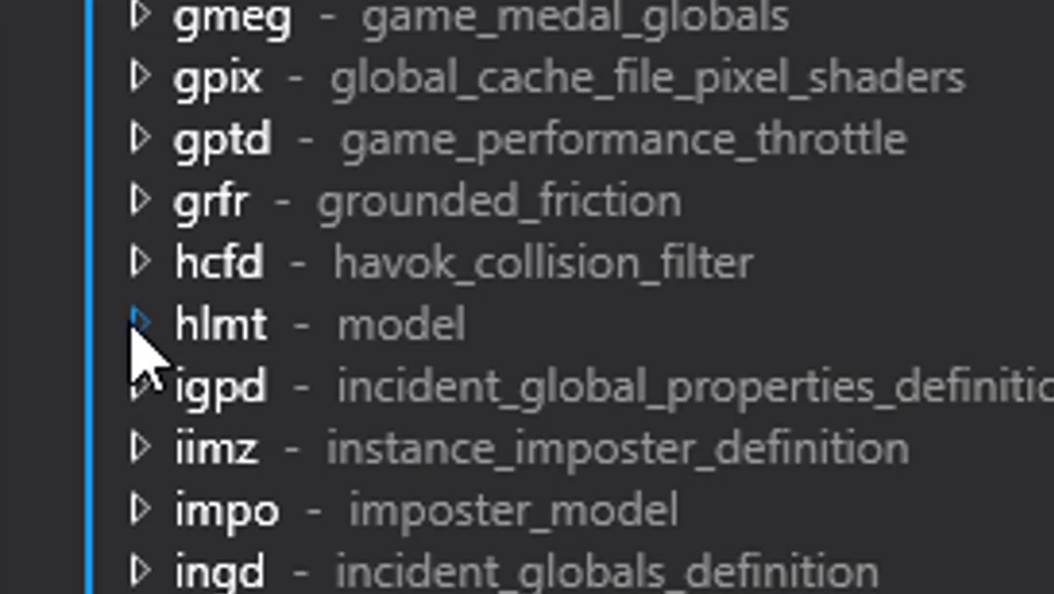
Expand the hlmt model group and open its objects\characters\spartans\spartans tag.
{"action": "left_click", "coordinate": [27, 392]}
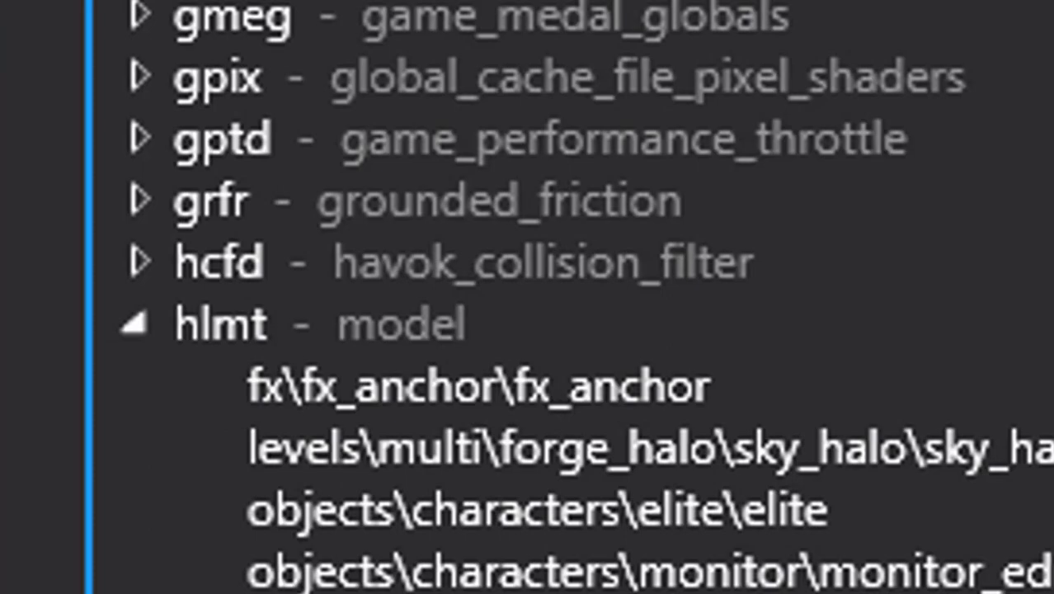
{"action": "scroll", "coordinate": [527, 296], "scroll_direction": "down", "scroll_amount": 5}
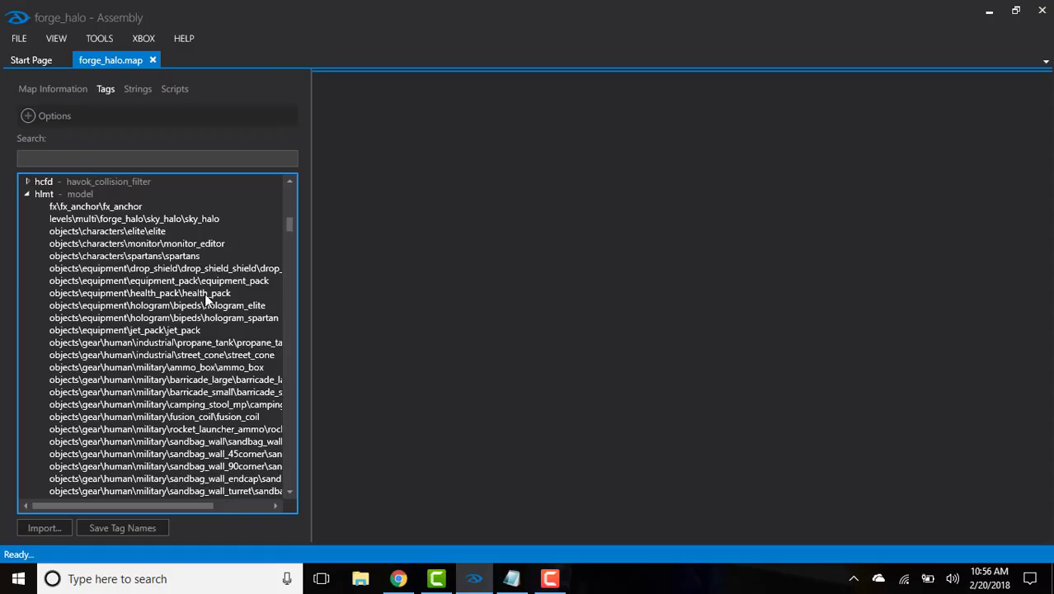
{"action": "scroll", "coordinate": [205, 293], "scroll_direction": "down", "scroll_amount": 3}
{"action": "scroll", "coordinate": [205, 294], "scroll_direction": "down", "scroll_amount": 2}
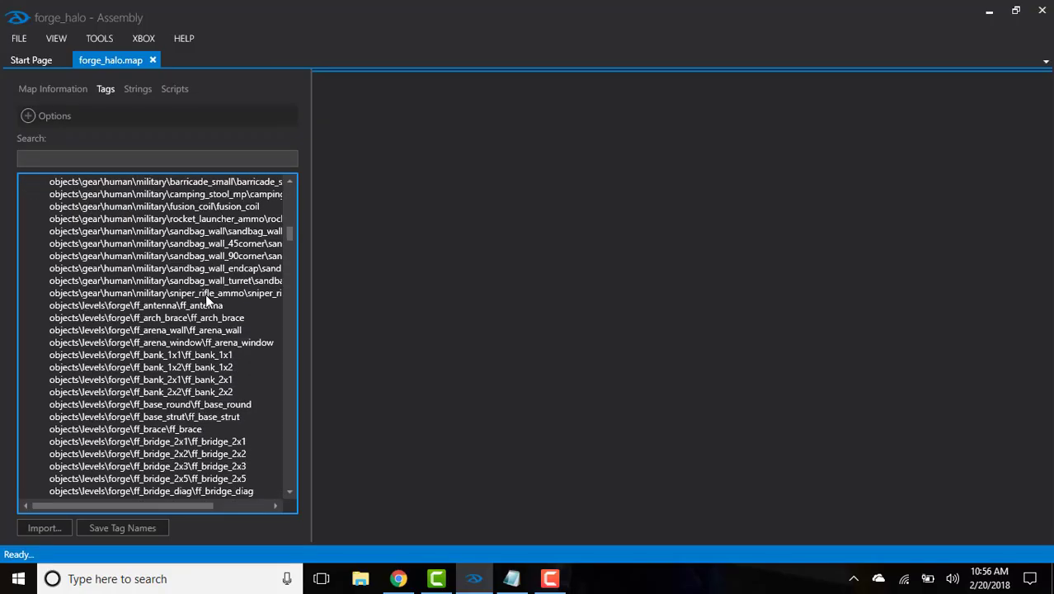
{"action": "scroll", "coordinate": [206, 294], "scroll_direction": "down", "scroll_amount": 2}
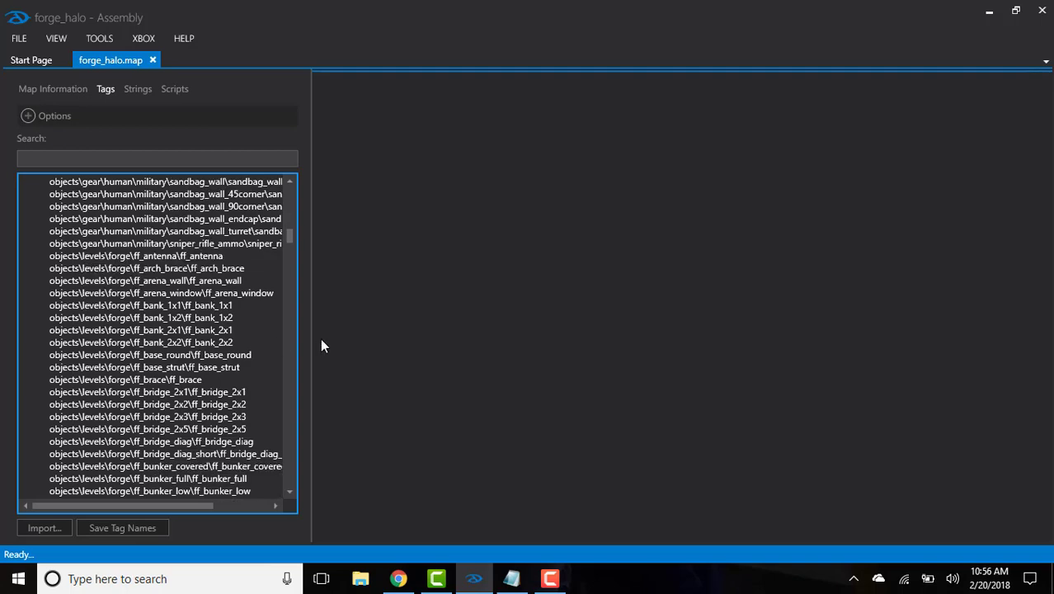
{"action": "mouse_move", "coordinate": [288, 235]}
{"action": "left_mouse_down"}
{"action": "mouse_move", "coordinate": [301, 331]}
{"action": "mouse_move", "coordinate": [292, 222]}
{"action": "left_mouse_up"}
{"action": "scroll", "coordinate": [207, 283], "scroll_direction": "up", "scroll_amount": 1}
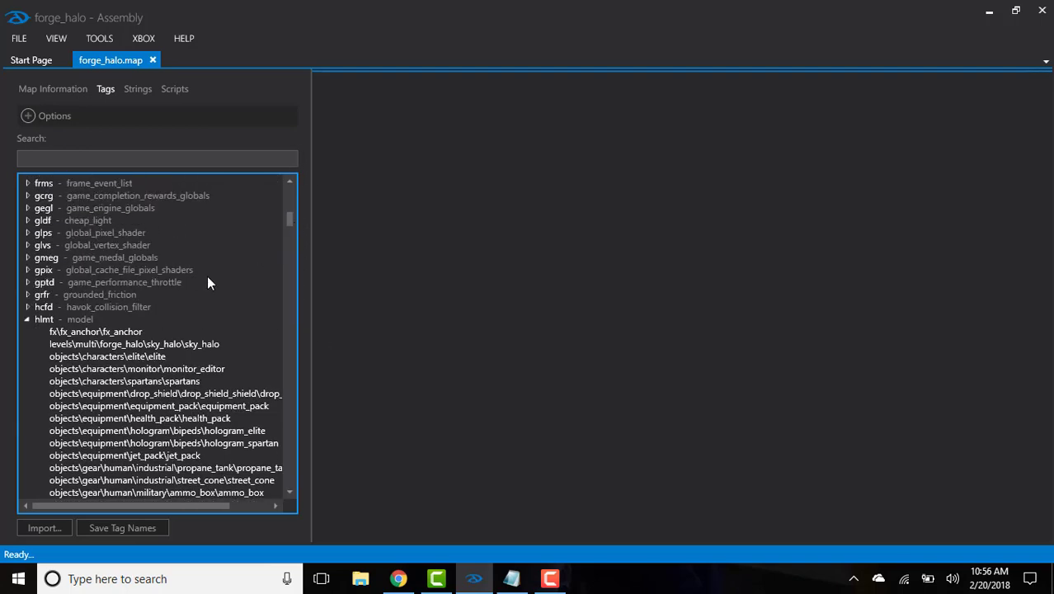
{"action": "double_click", "coordinate": [153, 382]}
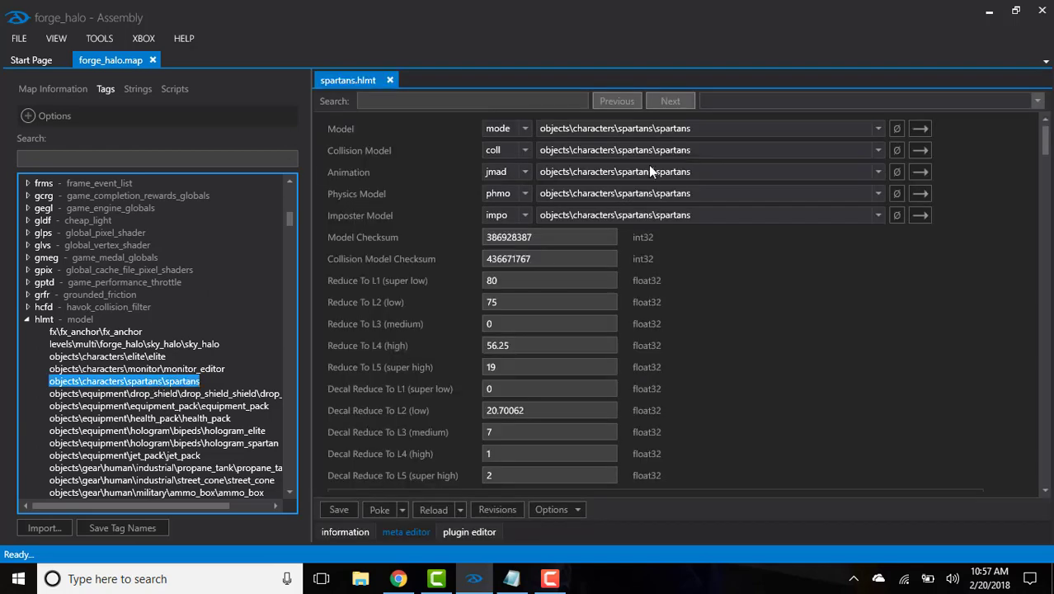
Enable the Cannot Die From Damage flag under the Spartan model's Omaha Damage Info and poke the change to the game.
{"action": "left_click_drag", "start_coordinate": [1045, 146], "coordinate": [1044, 287]}
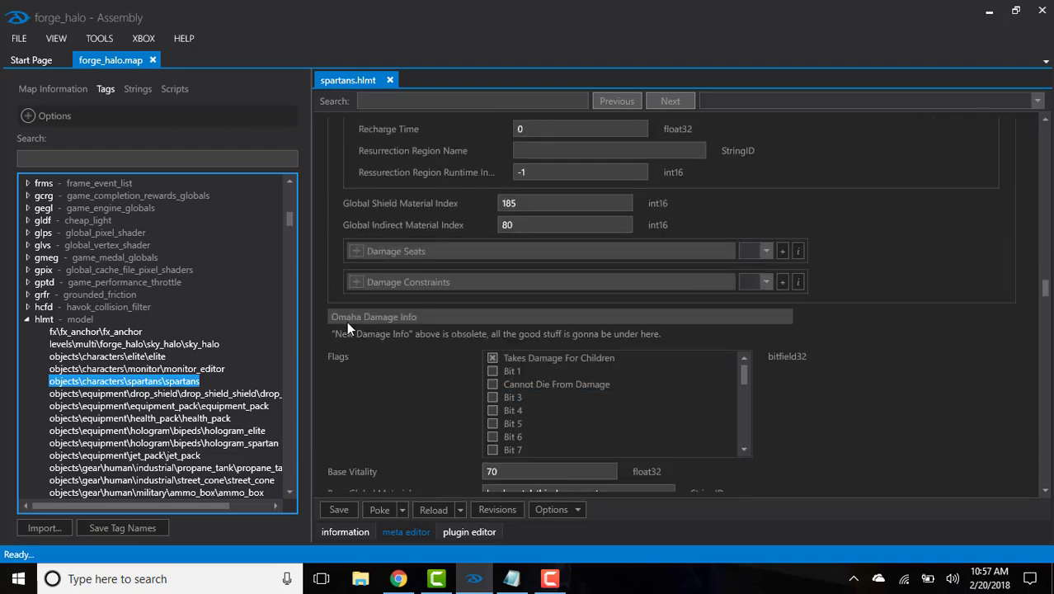
{"action": "left_click", "coordinate": [500, 386]}
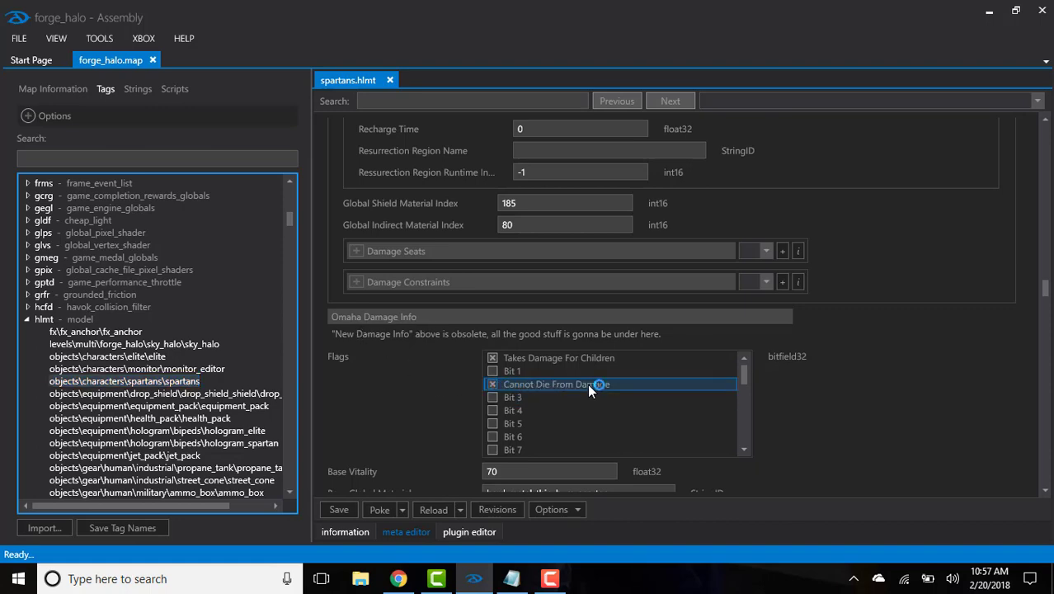
{"action": "left_click", "coordinate": [379, 508]}
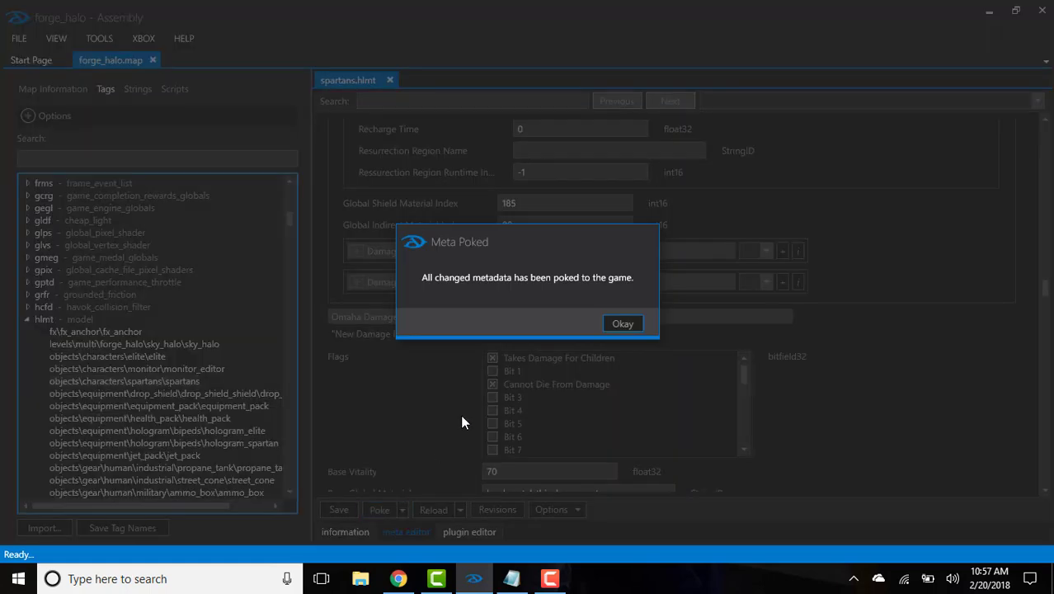
{"action": "left_click", "coordinate": [621, 324]}
Look through the other hlmt model tags down to the human vehicles such as the Warthog.
{"action": "left_click_drag", "start_coordinate": [289, 225], "coordinate": [289, 227]}
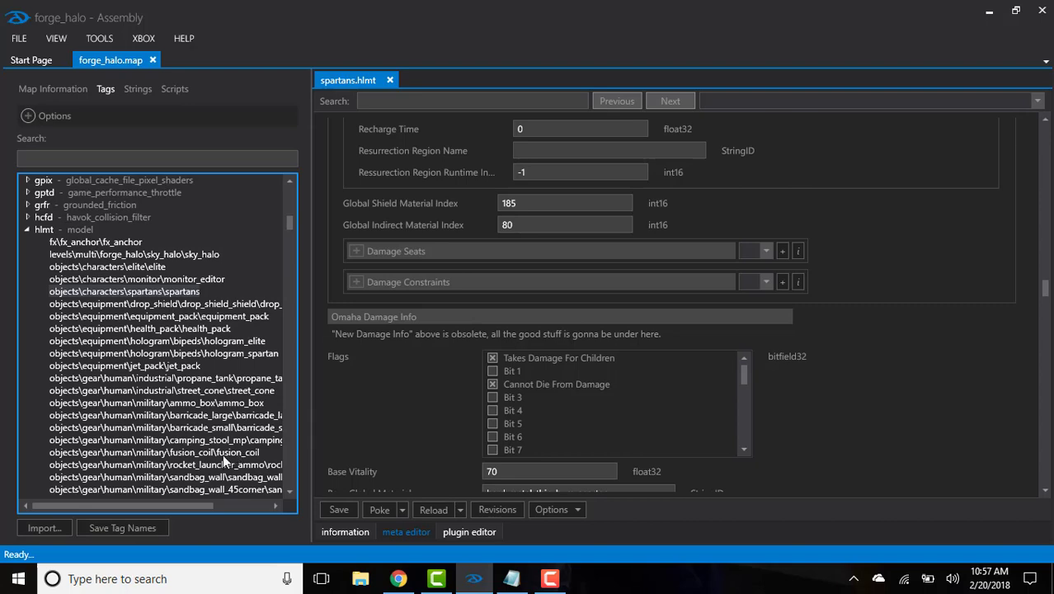
{"action": "left_click_drag", "start_coordinate": [289, 226], "coordinate": [297, 410]}
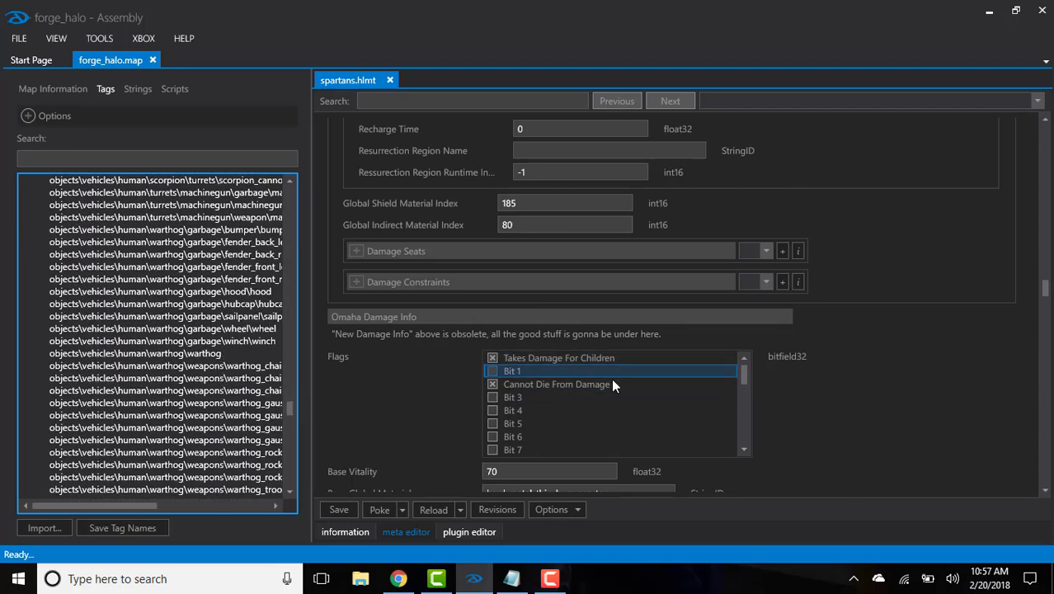
Close the spartans model tag and collapse the hlmt model group.
{"action": "left_click", "coordinate": [389, 80]}
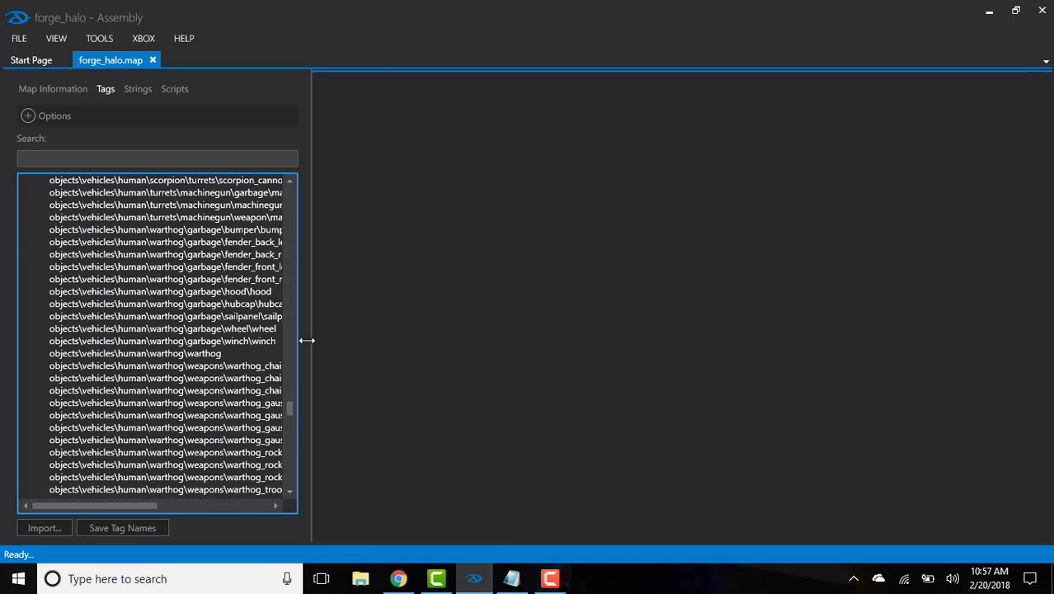
{"action": "left_click_drag", "start_coordinate": [288, 411], "coordinate": [289, 215]}
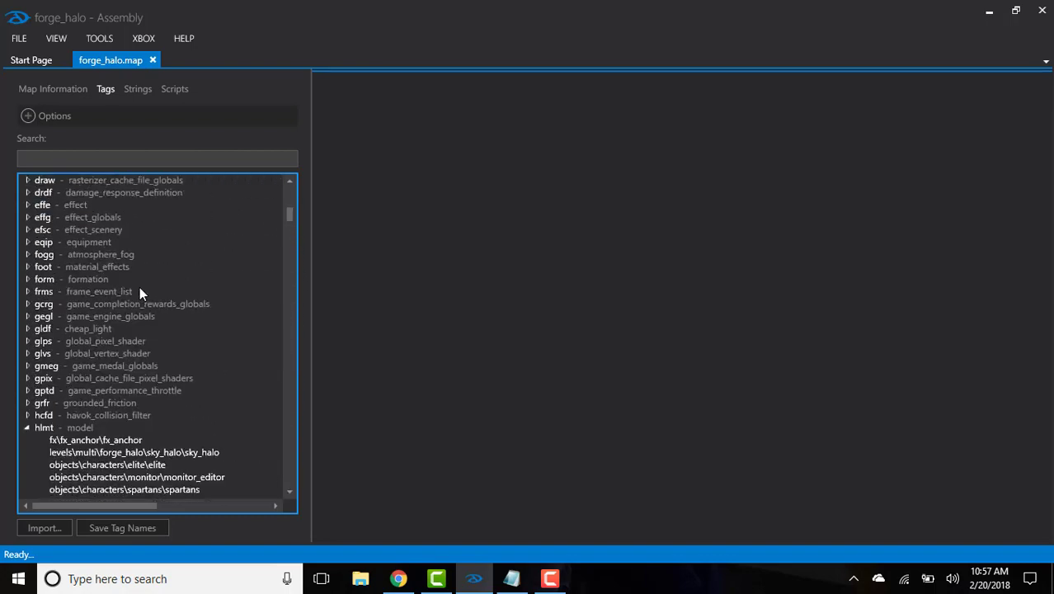
{"action": "left_click", "coordinate": [23, 427]}
Expand the vehi vehicle group and open its objects\vehicles\human\warthog\warthog tag.
{"action": "left_click_drag", "start_coordinate": [290, 318], "coordinate": [297, 474]}
{"action": "left_click", "coordinate": [27, 389]}
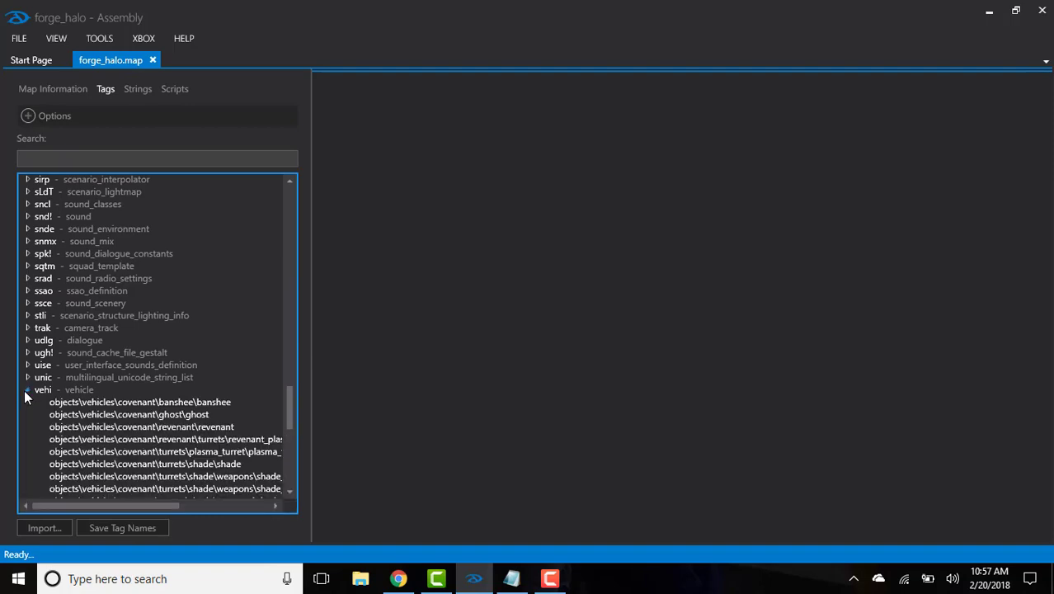
{"action": "scroll", "coordinate": [163, 343], "scroll_direction": "down", "scroll_amount": 1}
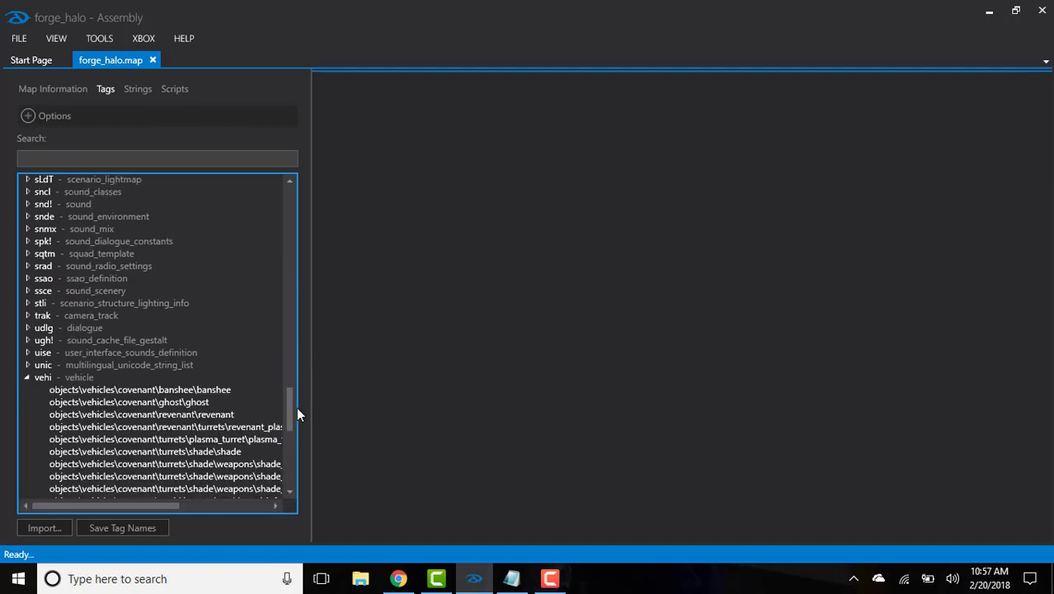
{"action": "left_click_drag", "start_coordinate": [297, 409], "coordinate": [289, 441]}
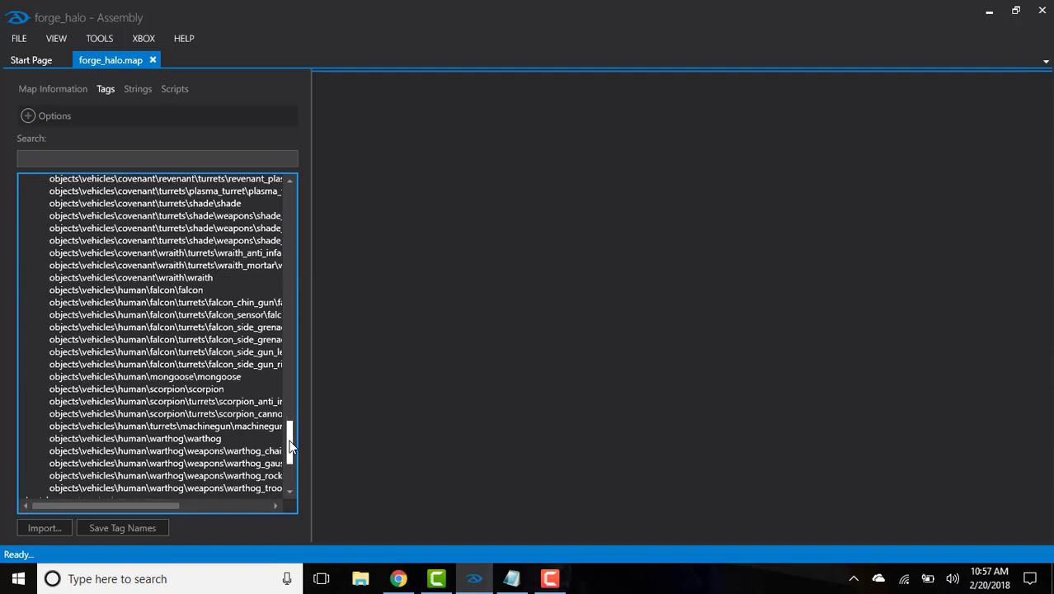
{"action": "double_click", "coordinate": [212, 440]}
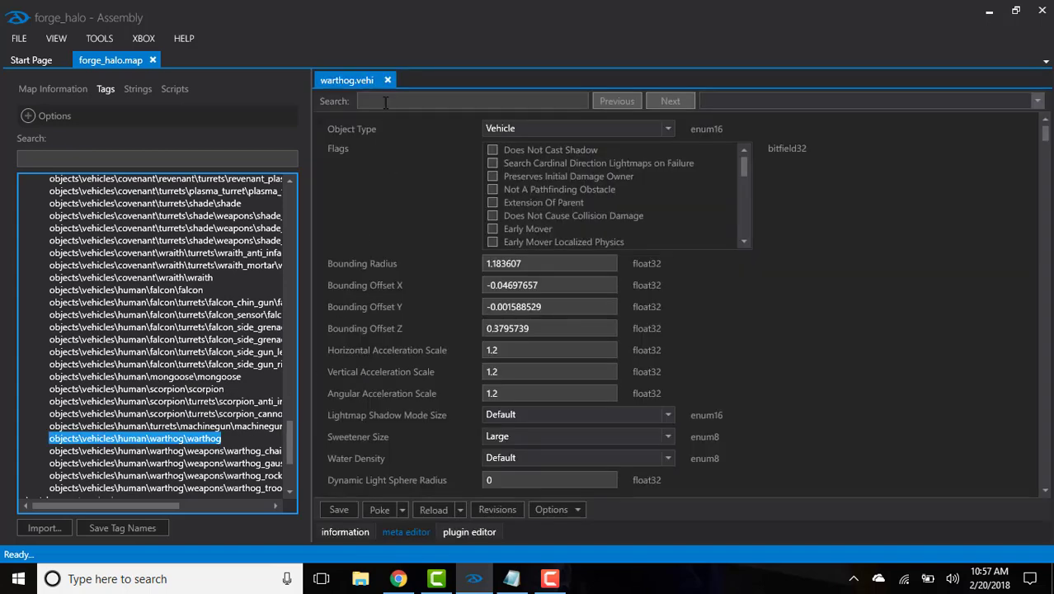
Set the Warthog's Gravity Scale to -4000.
{"action": "left_click_drag", "start_coordinate": [1045, 135], "coordinate": [1045, 468]}
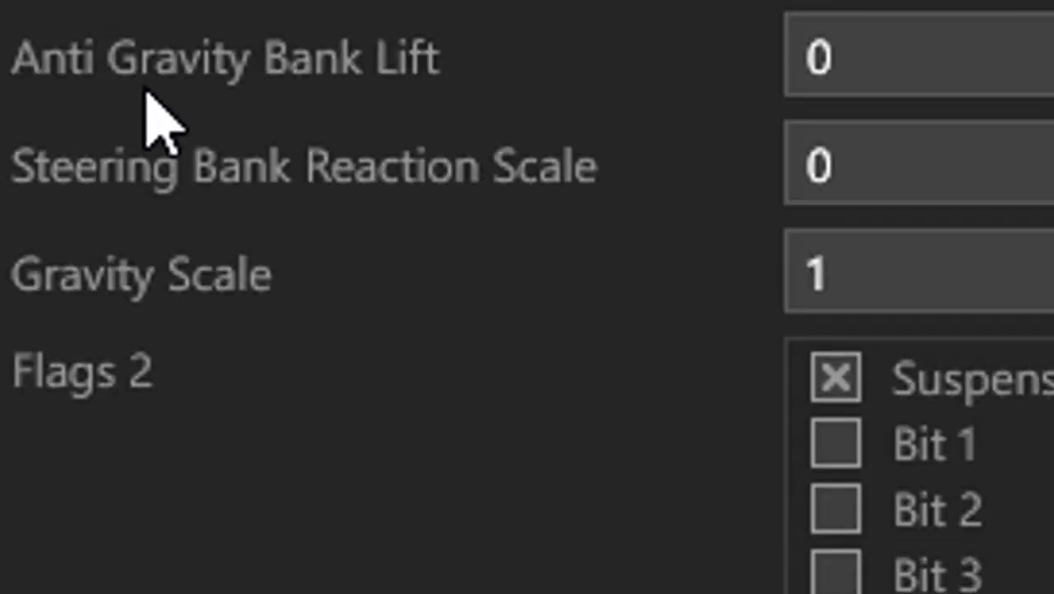
{"action": "double_click", "coordinate": [913, 297]}
{"action": "type", "text": "-"}
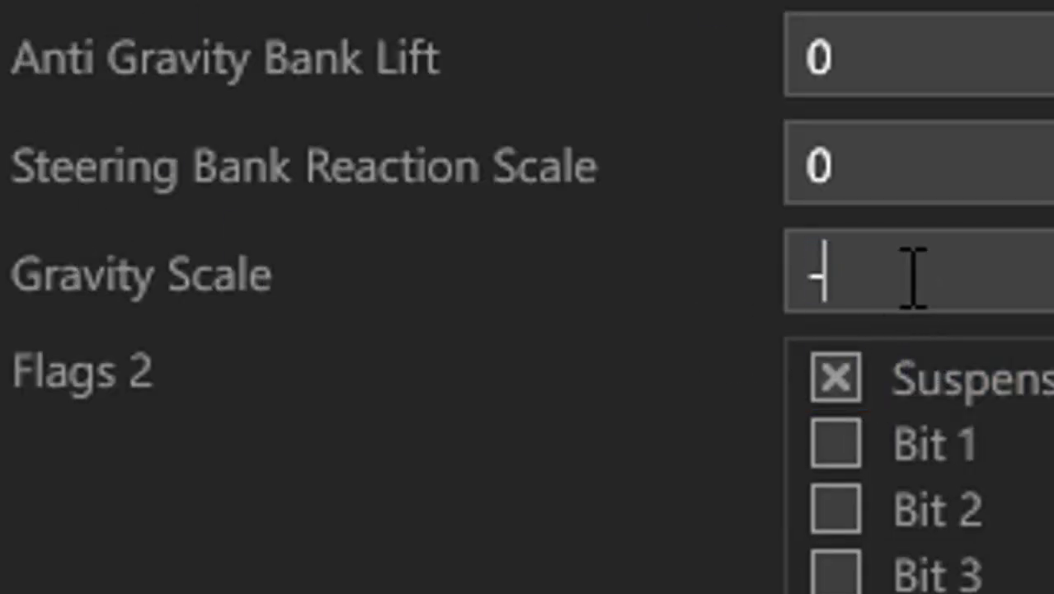
{"action": "type", "text": "1"}
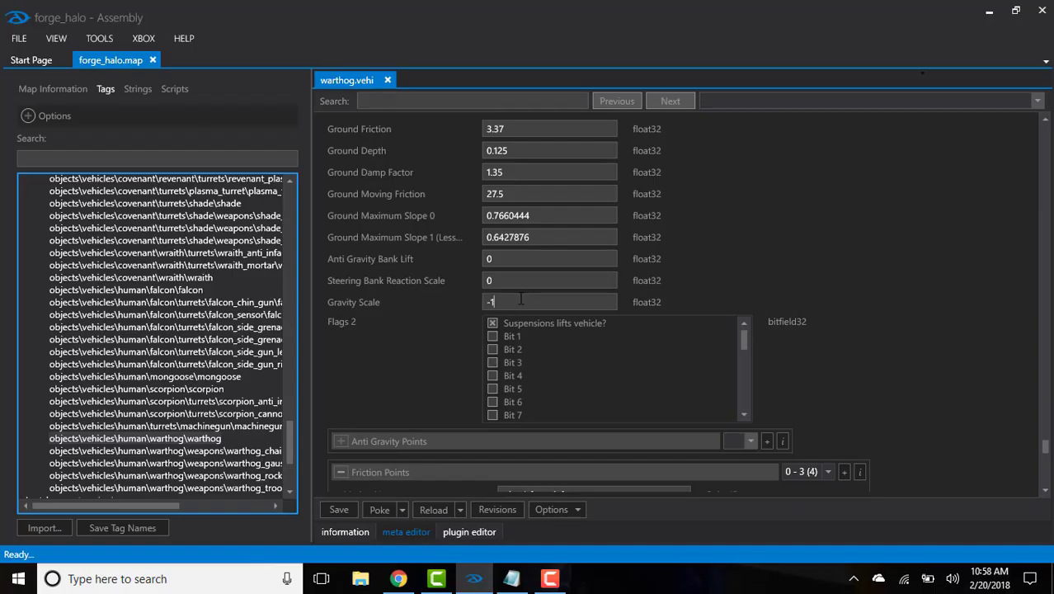
{"action": "left_click_drag", "start_coordinate": [523, 303], "coordinate": [385, 307]}
{"action": "type", "text": "-4000"}
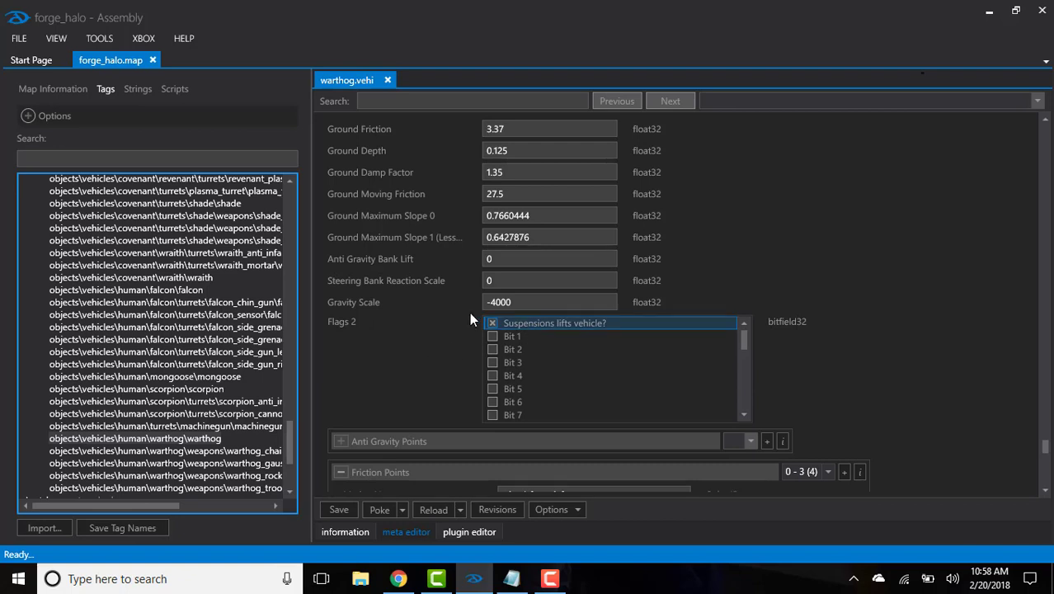
{"action": "double_click", "coordinate": [498, 303]}
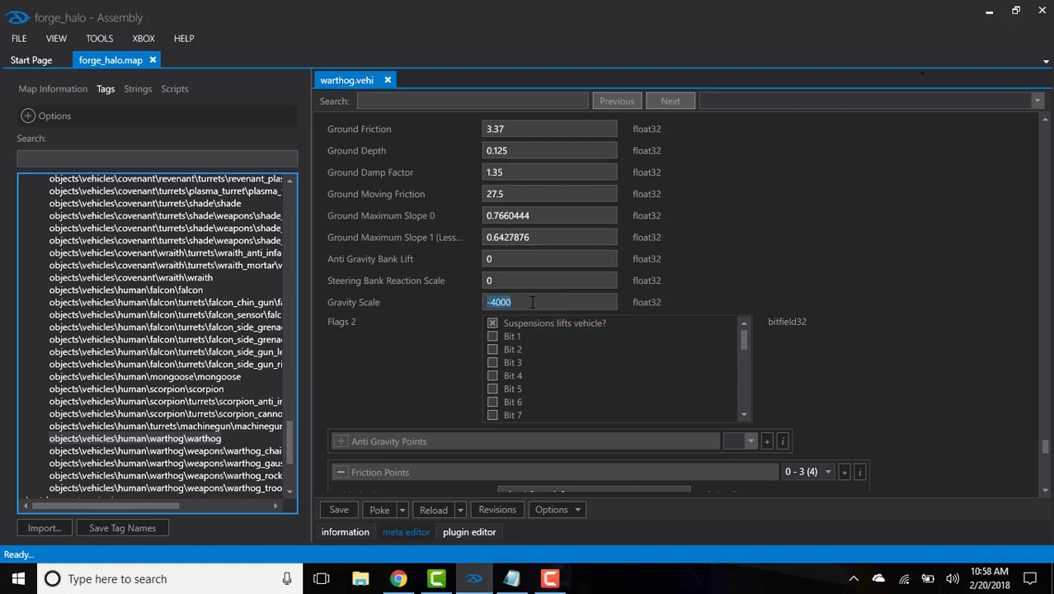
{"action": "left_click", "coordinate": [531, 301]}
{"action": "double_click", "coordinate": [513, 308]}
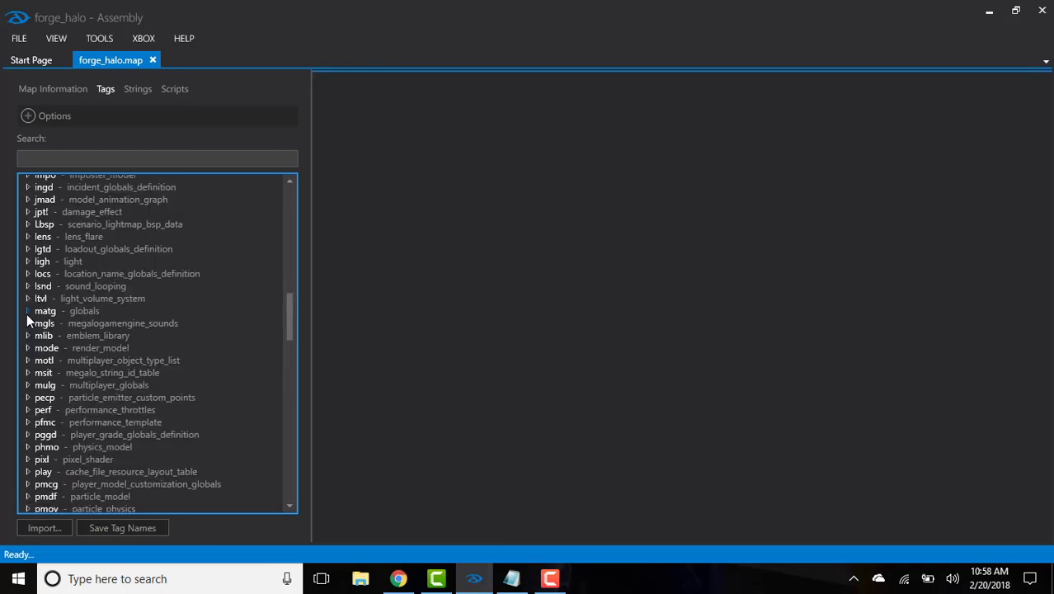
Open the globals\globals tag in the matg group and search it for "speed" to reach the Player Information block.
{"action": "left_click", "coordinate": [27, 311]}
{"action": "double_click", "coordinate": [77, 323]}
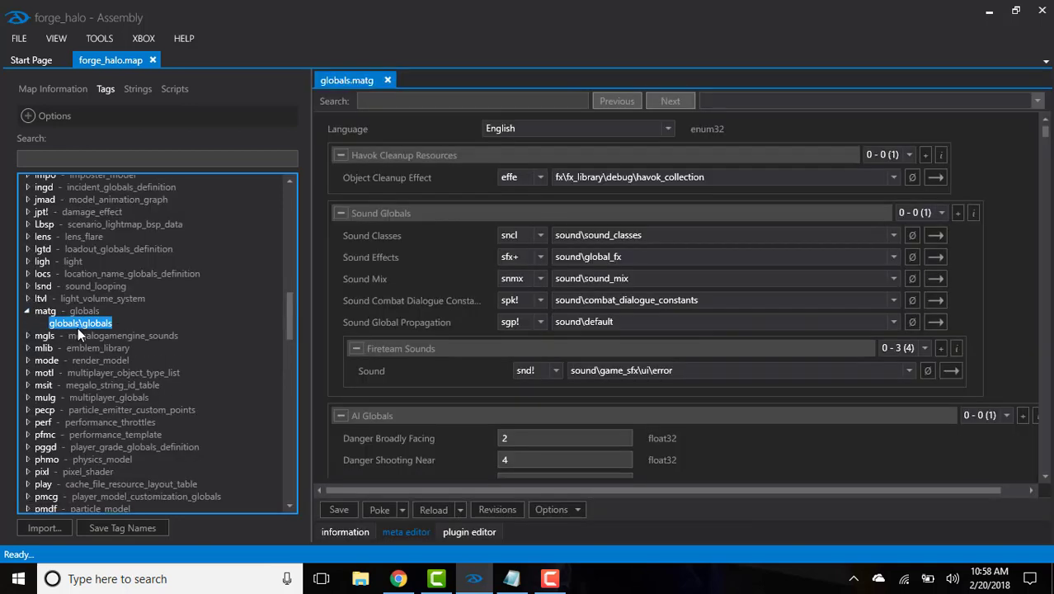
{"action": "left_click", "coordinate": [482, 97]}
{"action": "type", "text": "speed"}
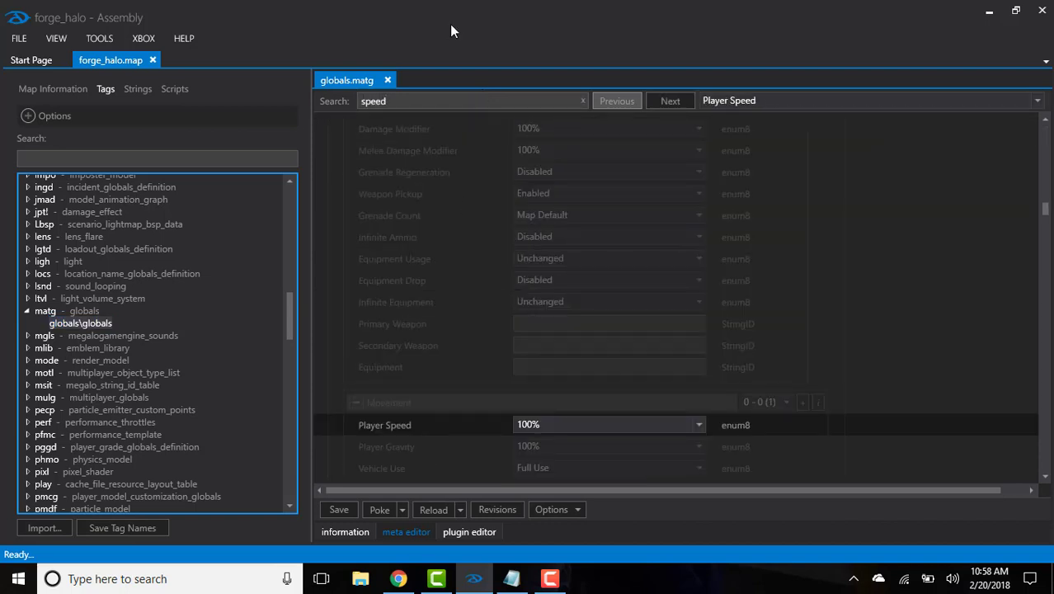
{"action": "scroll", "coordinate": [469, 213], "scroll_direction": "up", "scroll_amount": 1}
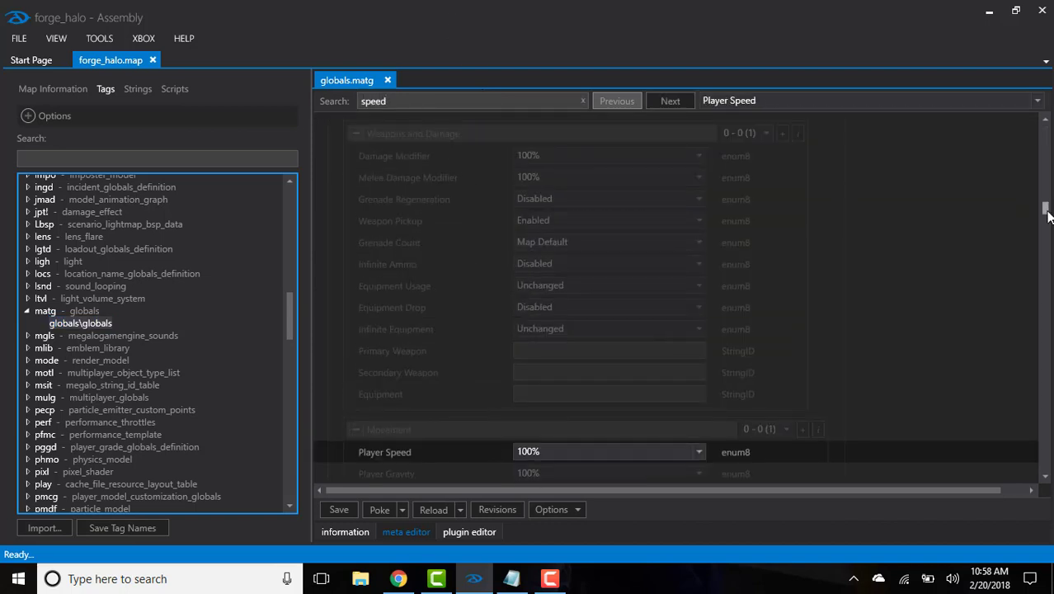
{"action": "left_click_drag", "start_coordinate": [1045, 216], "coordinate": [1045, 261]}
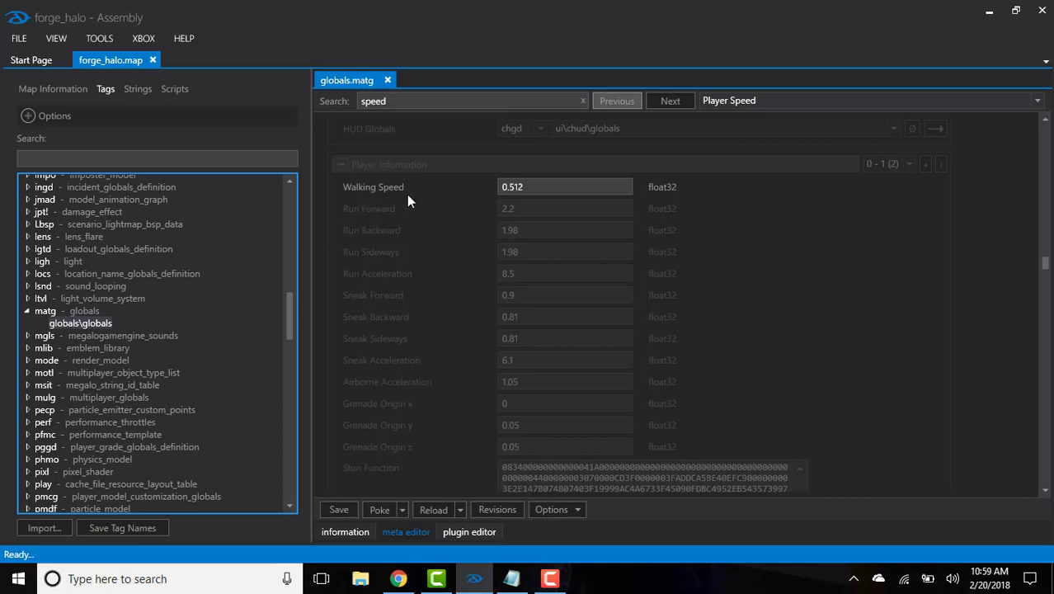
Set Walking Speed, Run Forward, Run Backward, Run Sideways and Run Acceleration in Player Information to 10.
{"action": "double_click", "coordinate": [545, 188]}
{"action": "type", "text": "10"}
{"action": "key", "text": "Tab"}
{"action": "type", "text": "1010"}
{"action": "key", "text": "Tab"}
{"action": "type", "text": "10"}
Set Walking Speed, Run Forward, Run Backward, Run Sideways and Run Acceleration in Player Information to 4000.
{"action": "double_click", "coordinate": [540, 185]}
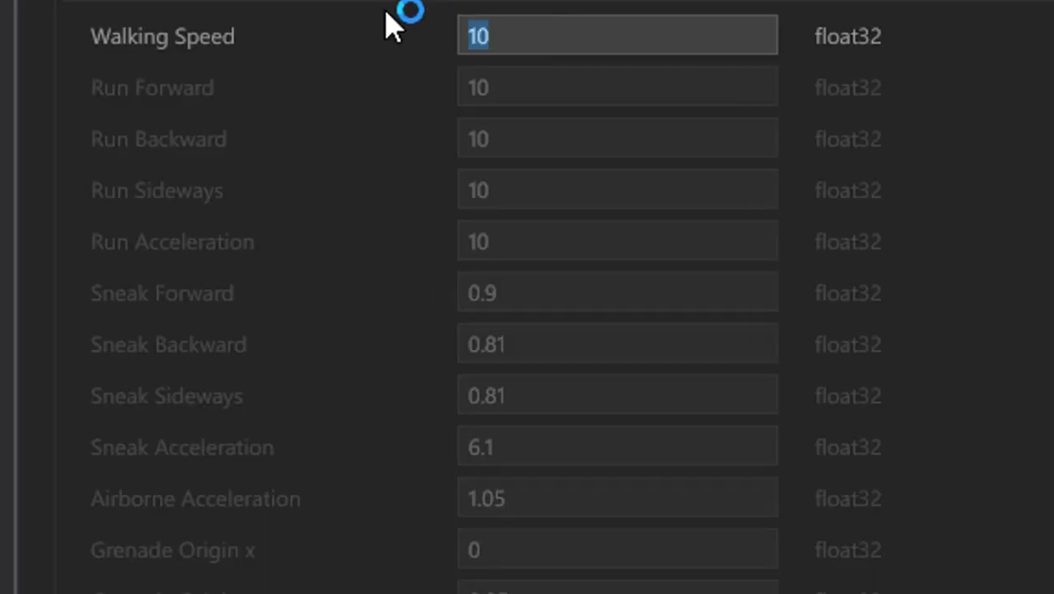
{"action": "type", "text": "4000"}
{"action": "key", "text": "Tab"}
{"action": "type", "text": "40"}
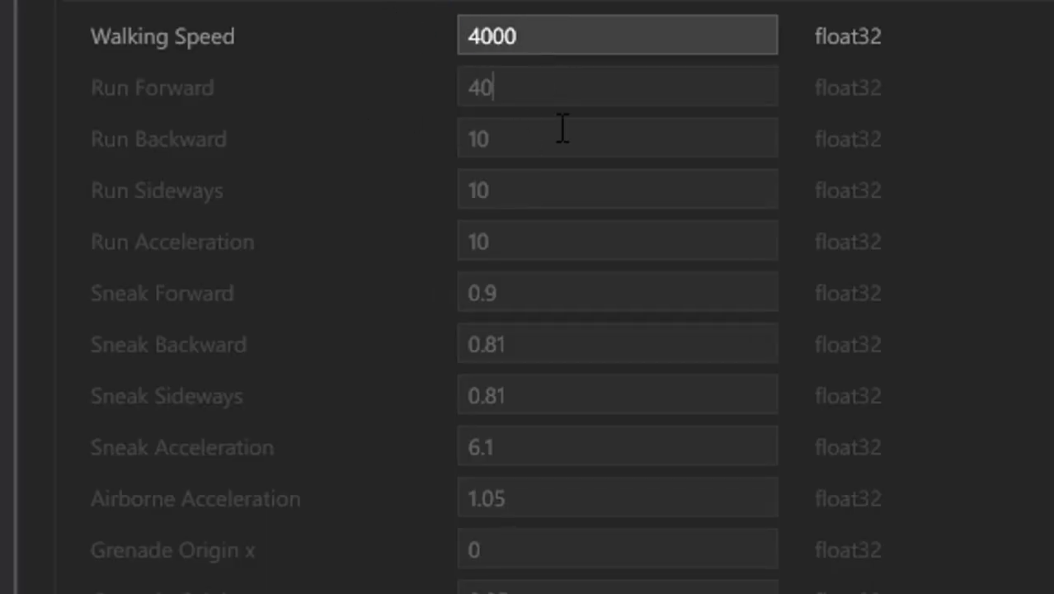
{"action": "type", "text": "00"}
{"action": "key", "text": "Tab"}
{"action": "type", "text": "4000"}
{"action": "key", "text": "Tab"}
{"action": "type", "text": "40"}
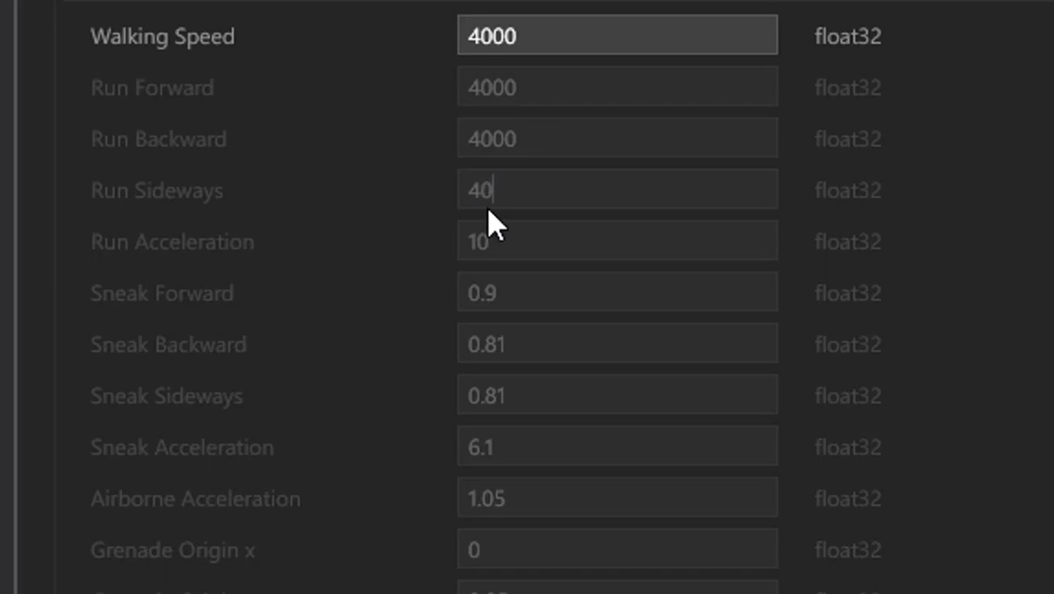
{"action": "type", "text": "00"}
{"action": "key", "text": "Tab"}
{"action": "type", "text": "4000"}
{"action": "key", "text": "Tab"}
Set Sneak Forward, Sneak Backward, Sneak Sideways, Sneak Acceleration and Airborne Acceleration in Player Information to 4000.
{"action": "type", "text": "400"}
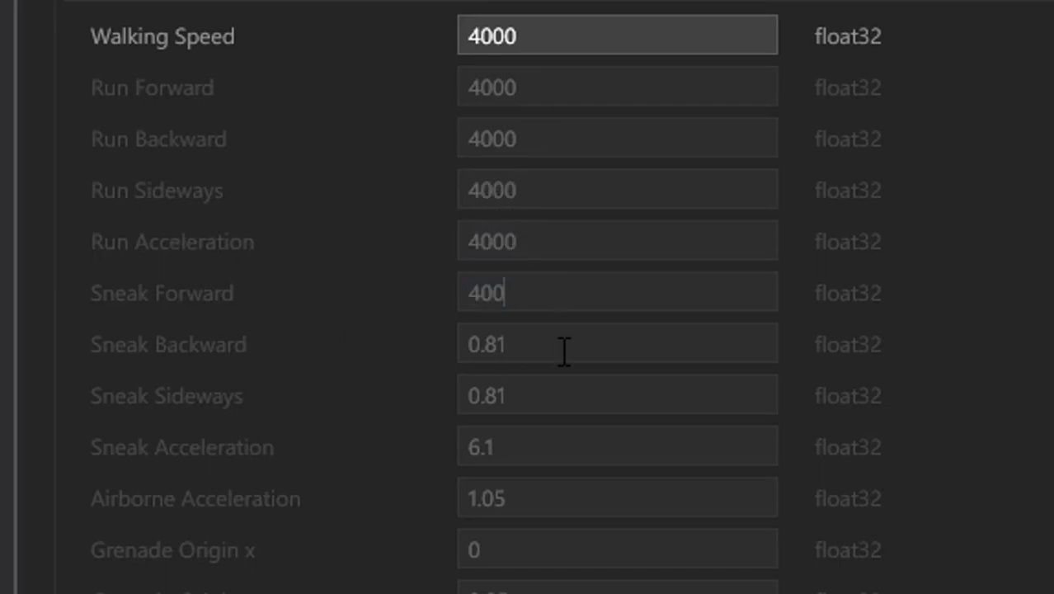
{"action": "type", "text": "0"}
{"action": "key", "text": "Tab"}
{"action": "type", "text": "4000"}
{"action": "key", "text": "Tab"}
{"action": "type", "text": "4000"}
{"action": "key", "text": "Tab"}
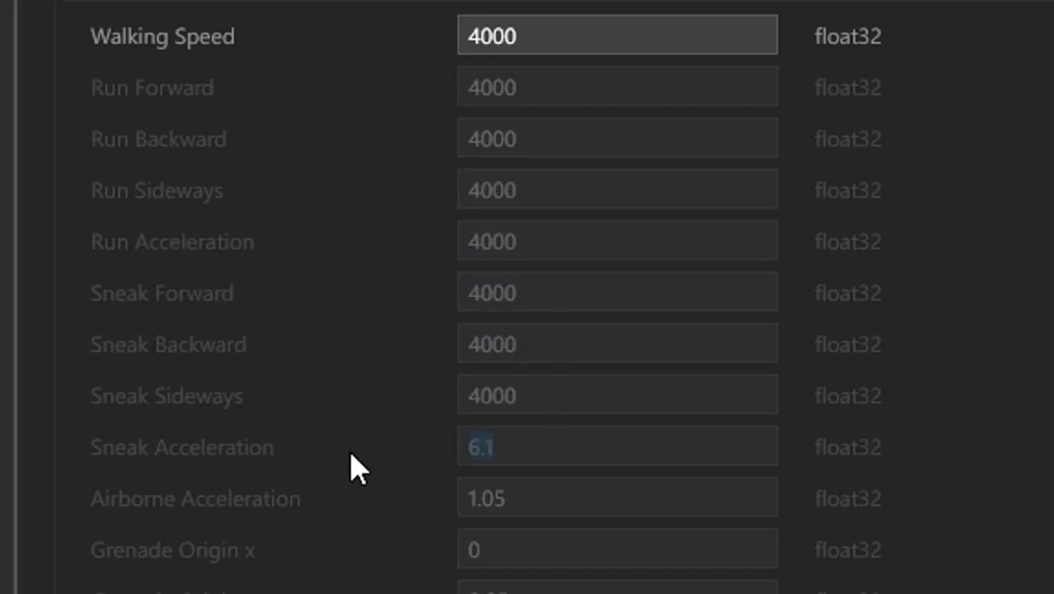
{"action": "type", "text": "4000"}
{"action": "key", "text": "Tab"}
{"action": "type", "text": "000"}
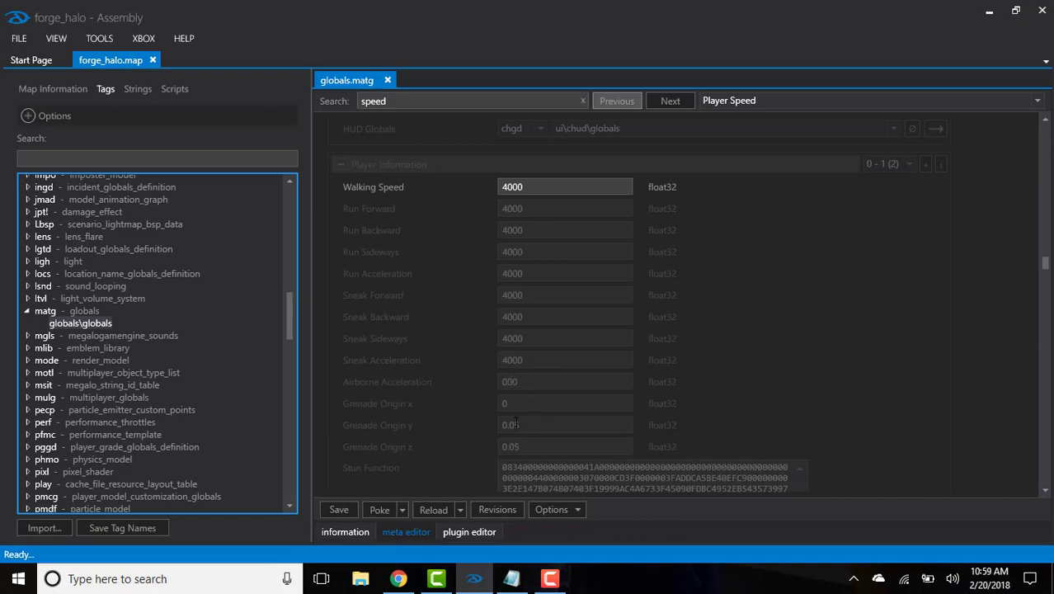
{"action": "key", "text": "ctrl+a"}
{"action": "type", "text": "4000"}
Close the globals tag and expand the effe effect group.
{"action": "left_click", "coordinate": [386, 80]}
{"action": "left_click_drag", "start_coordinate": [289, 317], "coordinate": [286, 261]}
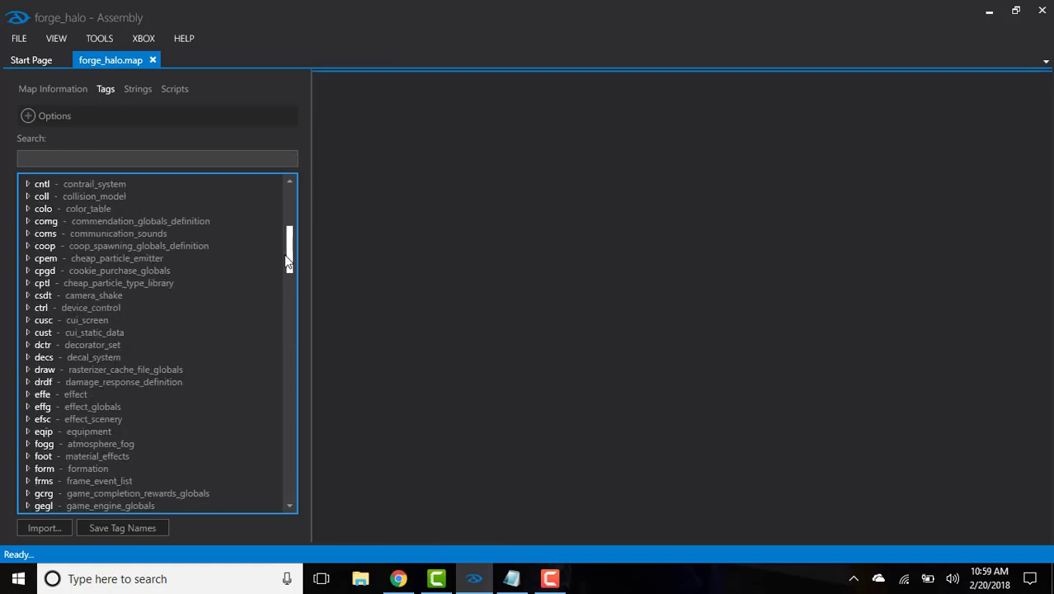
{"action": "left_click", "coordinate": [28, 394]}
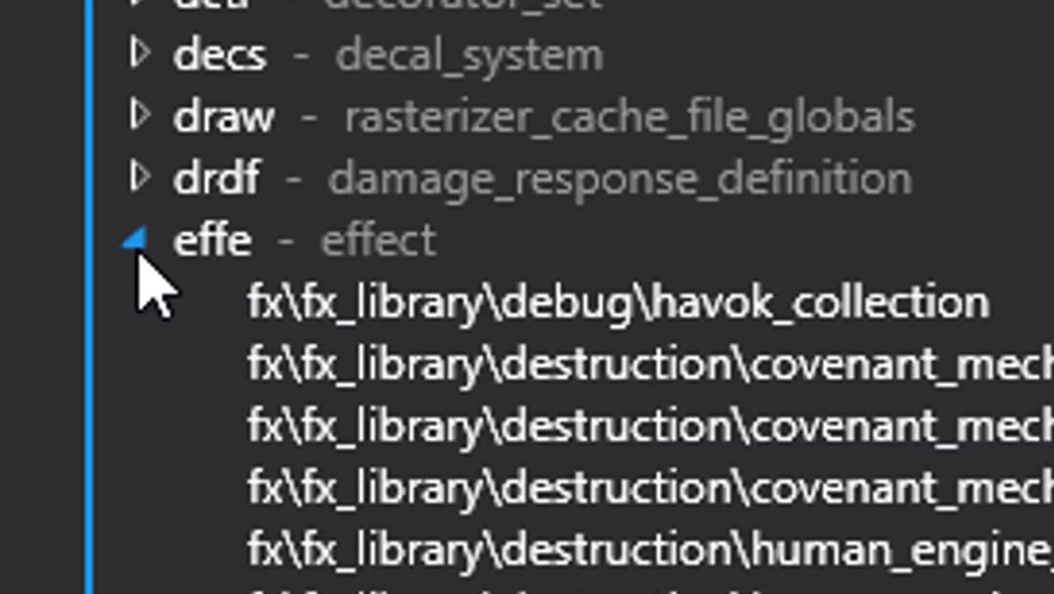
Widen the tag list and open the objects\characters\spartans\fx\armor_fx\armor_fx effect tag.
{"action": "scroll", "coordinate": [290, 216], "scroll_direction": "down", "scroll_amount": 5}
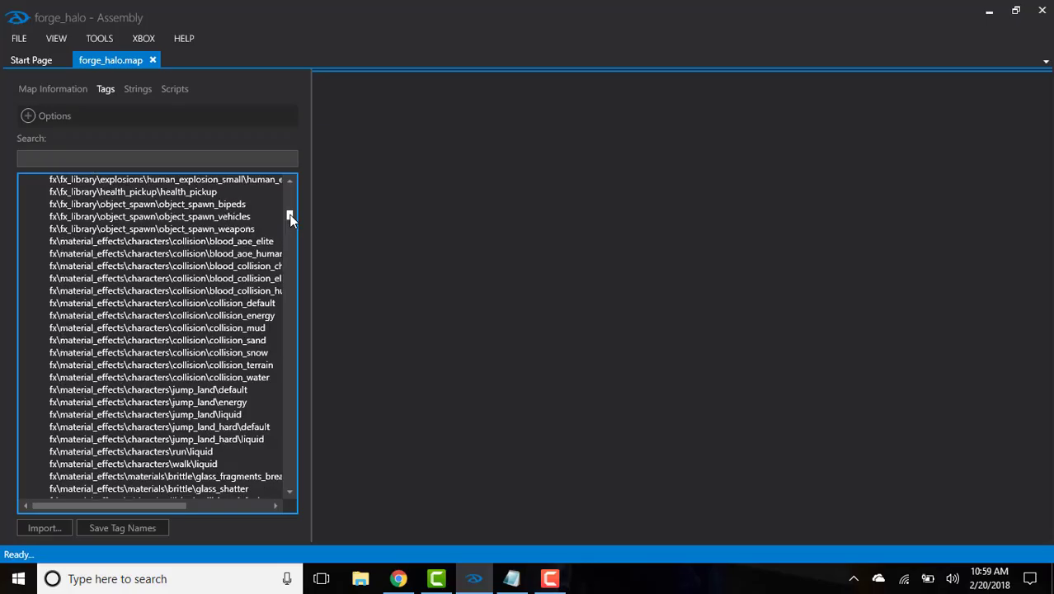
{"action": "left_click_drag", "start_coordinate": [290, 216], "coordinate": [289, 226]}
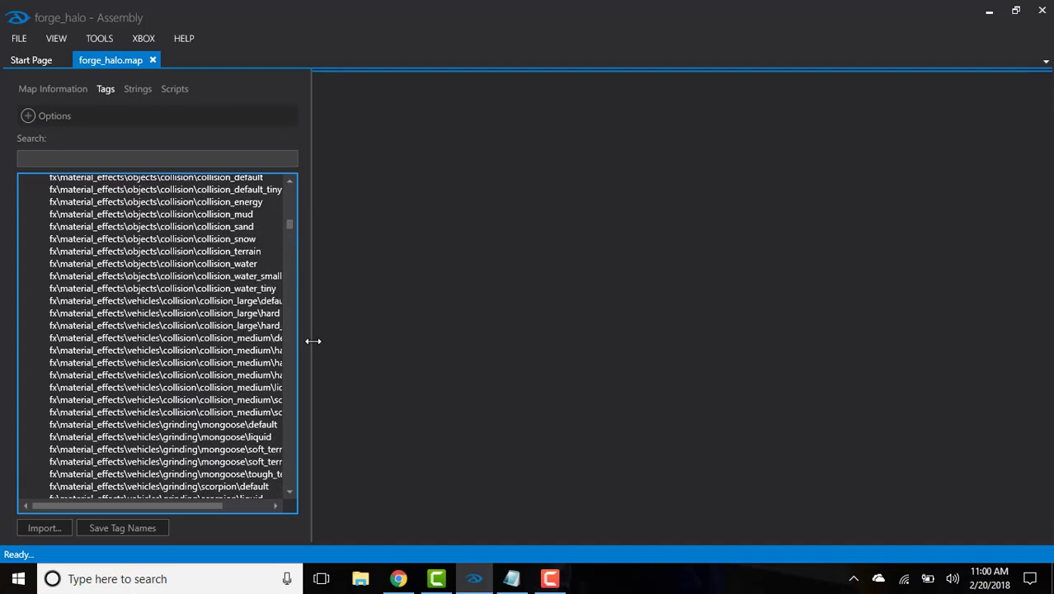
{"action": "left_click_drag", "start_coordinate": [313, 350], "coordinate": [348, 332]}
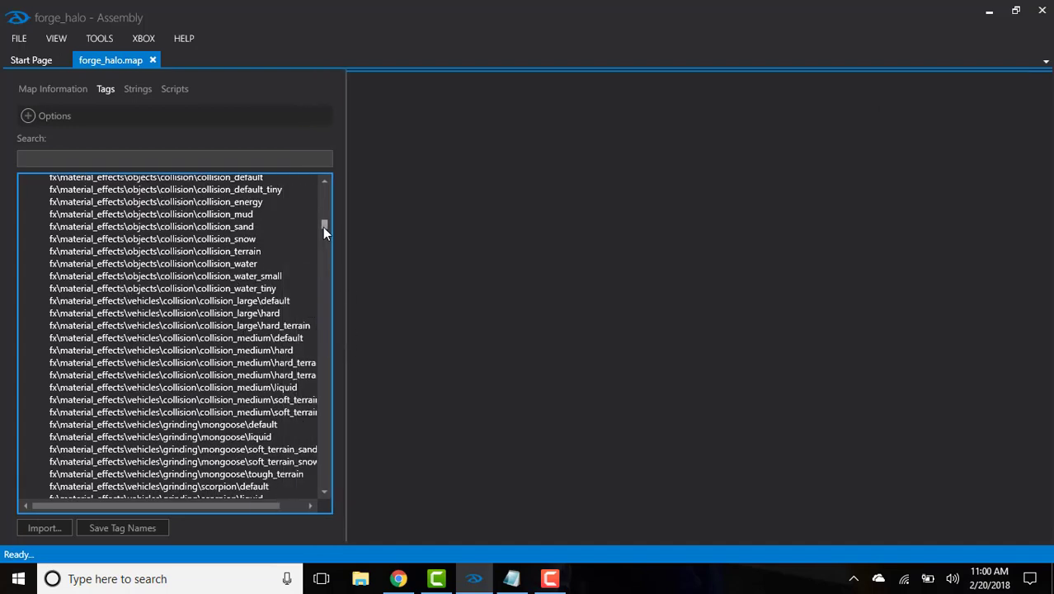
{"action": "left_click_drag", "start_coordinate": [324, 227], "coordinate": [326, 298]}
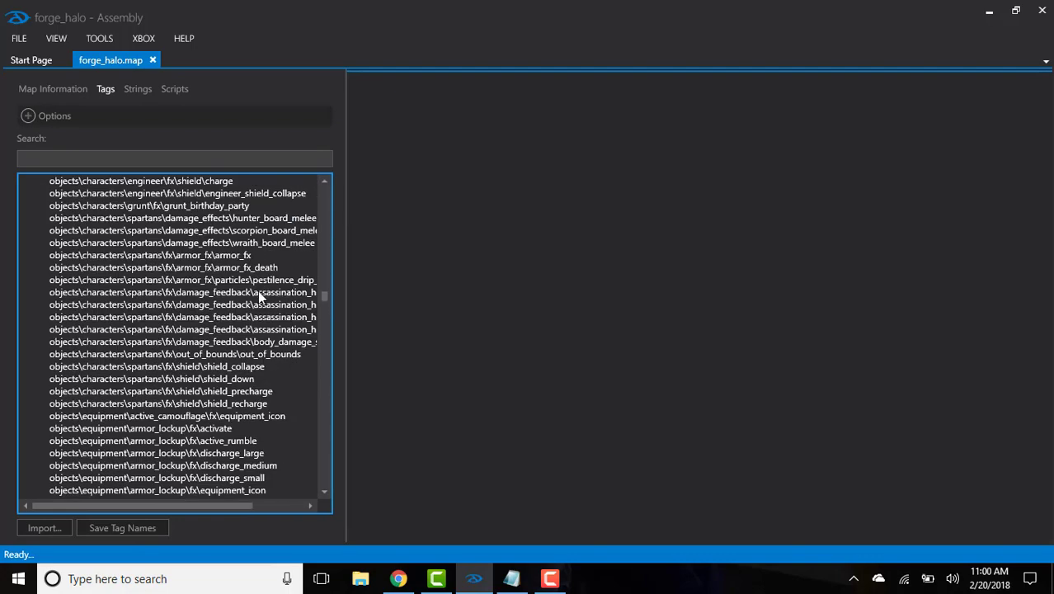
{"action": "double_click", "coordinate": [232, 255]}
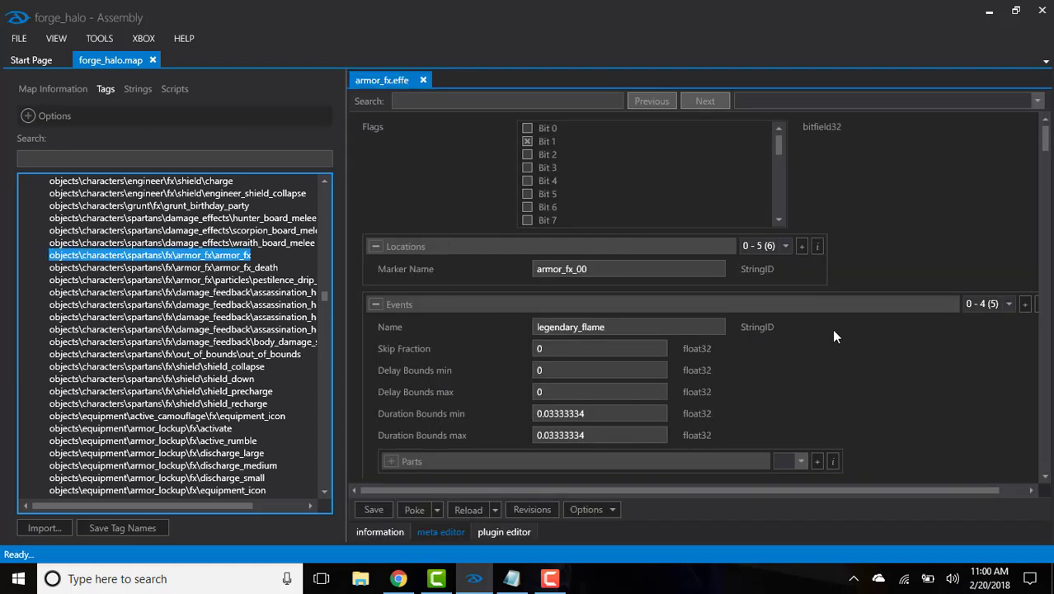
View the second Locations entry of the armor_fx tag and return to the first one.
{"action": "left_click", "coordinate": [769, 248]}
{"action": "left_click", "coordinate": [769, 284]}
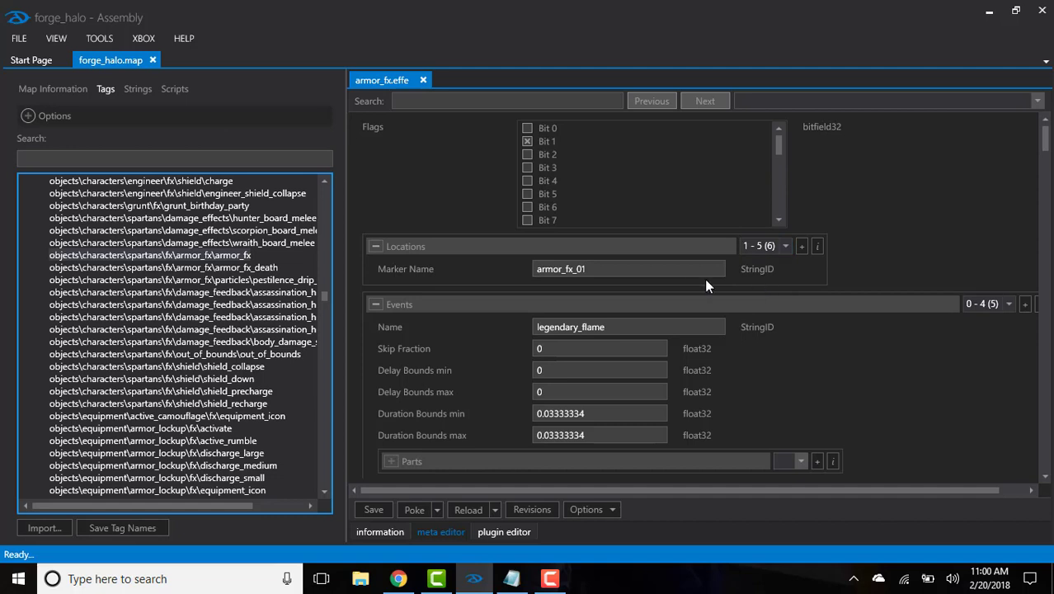
{"action": "key", "text": "Up"}
Look through the armor_fx Events entries for their effect names, then view the Particle Systems of the legendary_flame event.
{"action": "left_click", "coordinate": [980, 307]}
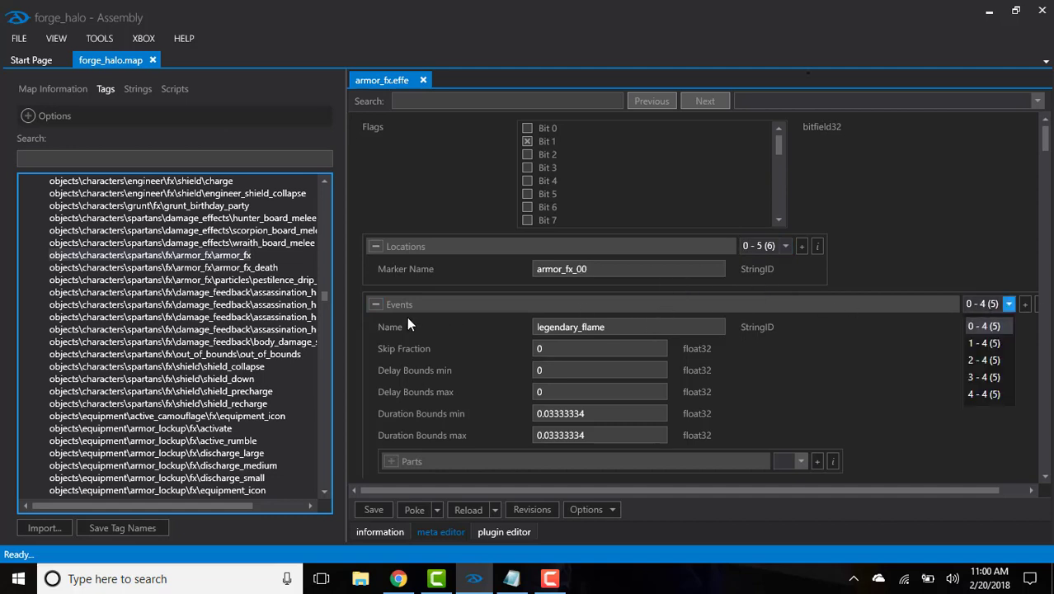
{"action": "left_click", "coordinate": [980, 342]}
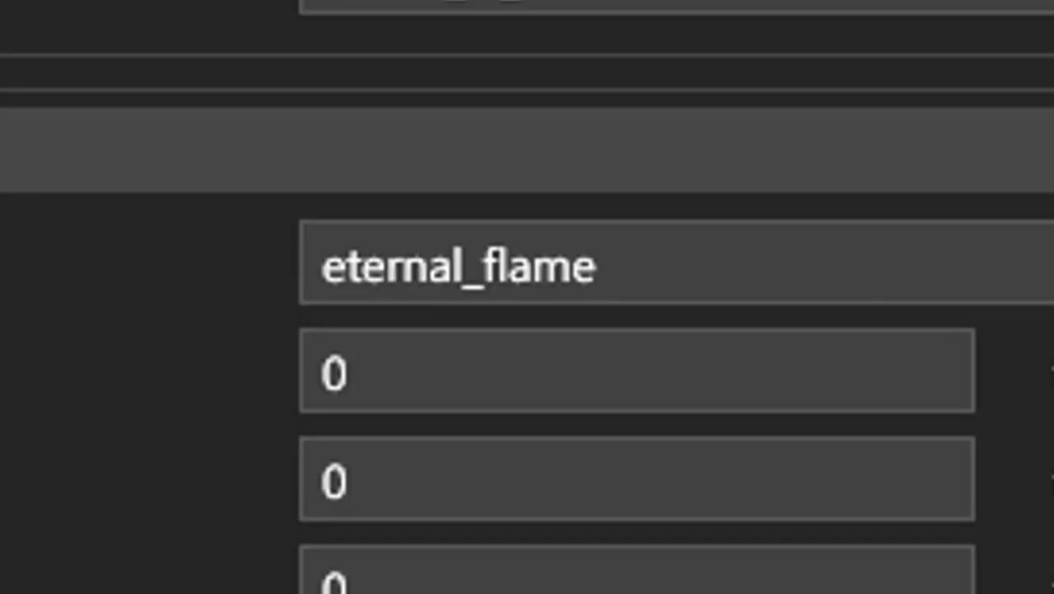
{"action": "key", "text": "Down"}
{"action": "key", "text": "Up"}
{"action": "key", "text": "Up"}
{"action": "key", "text": "Up"}
{"action": "key", "text": "Up"}
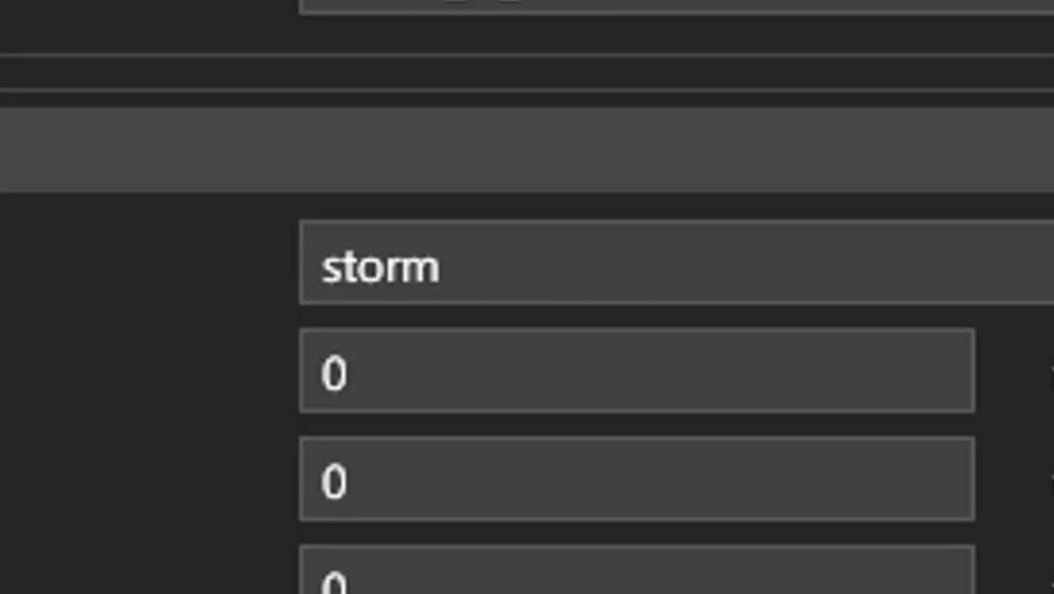
{"action": "key", "text": "Down"}
{"action": "key", "text": "Down"}
{"action": "key", "text": "Down"}
{"action": "key", "text": "Down"}
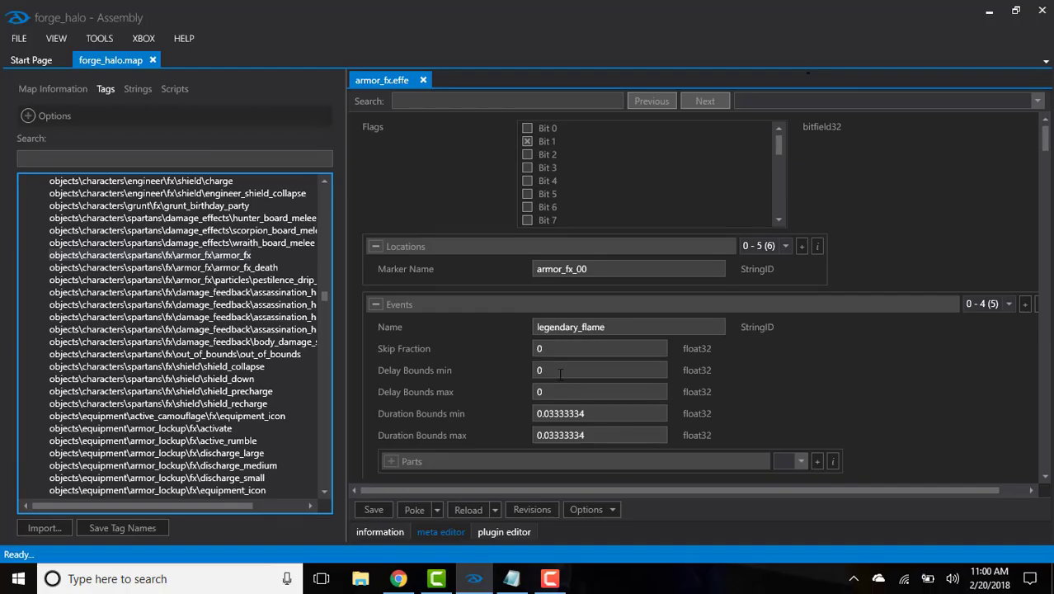
{"action": "scroll", "coordinate": [912, 323], "scroll_direction": "down", "scroll_amount": 5}
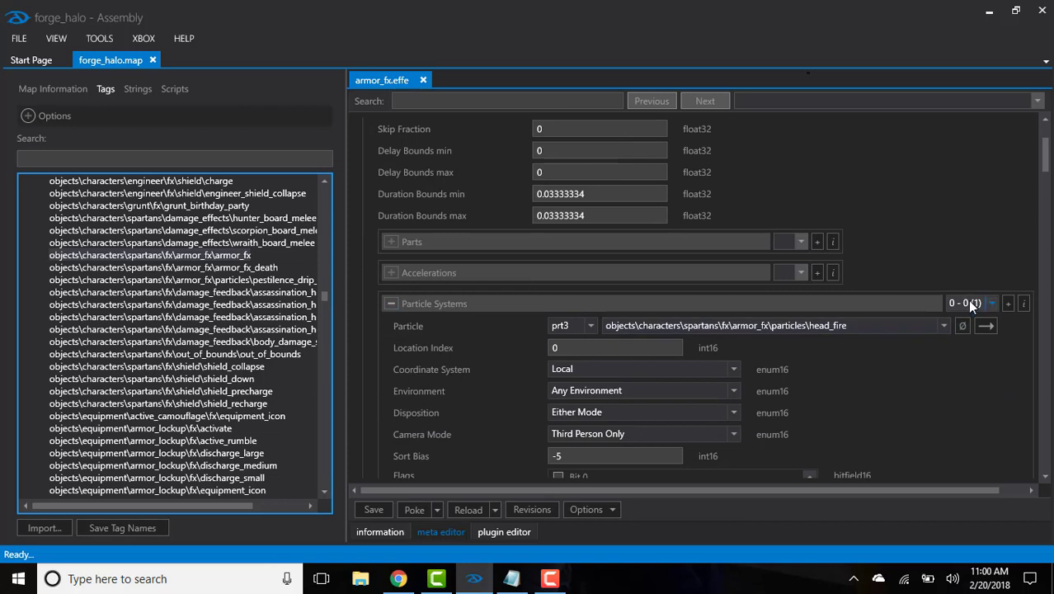
Review the Camera Mode options and the replacement Particle tags available for the legendary_flame event's head_fire particle system.
{"action": "scroll", "coordinate": [824, 367], "scroll_direction": "down", "scroll_amount": 1}
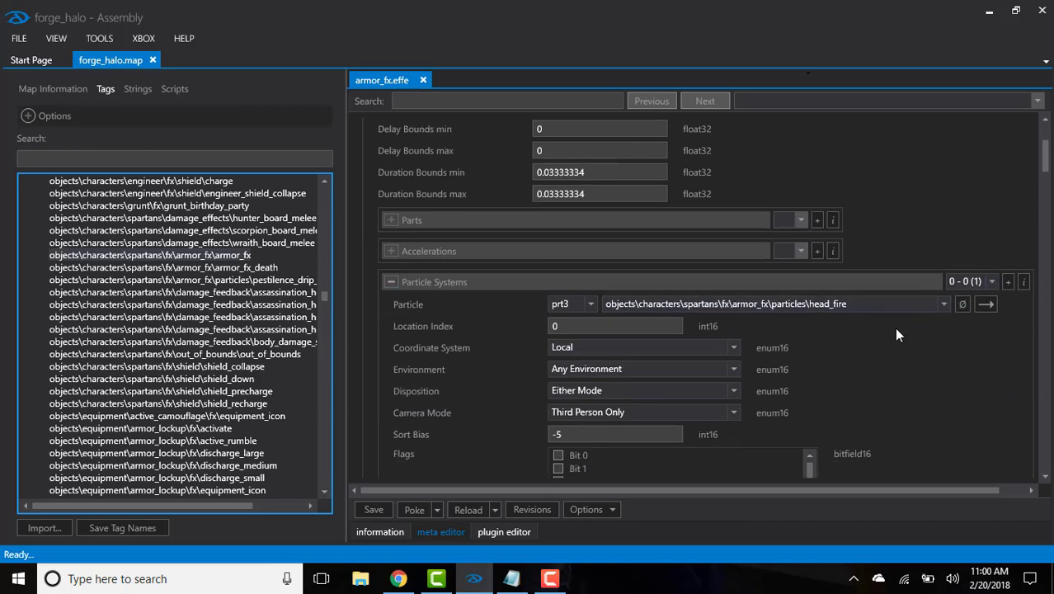
{"action": "scroll", "coordinate": [897, 333], "scroll_direction": "down", "scroll_amount": 1}
{"action": "left_click", "coordinate": [596, 393]}
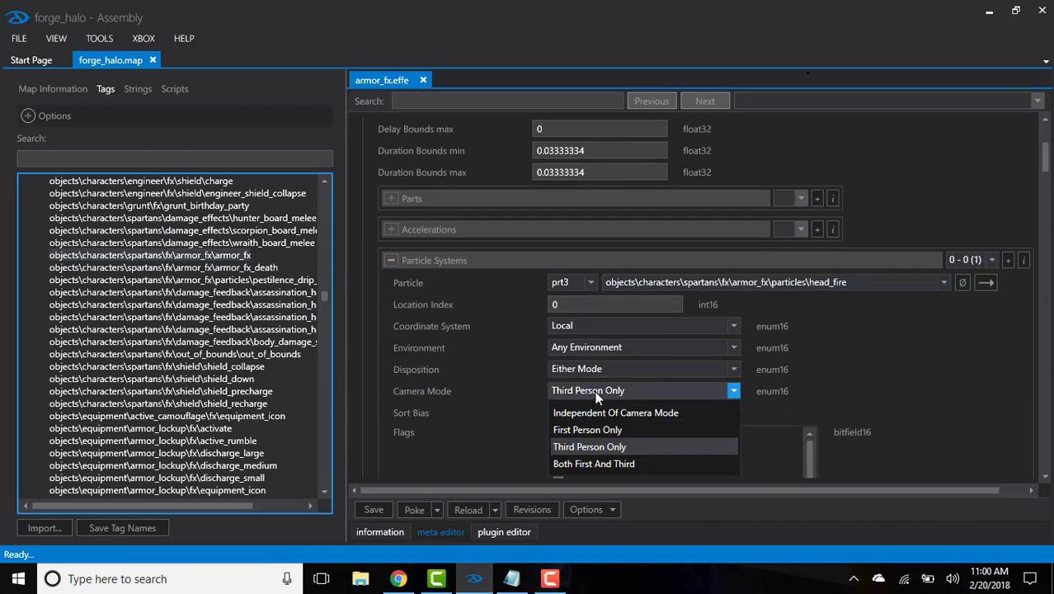
{"action": "left_click", "coordinate": [598, 396]}
{"action": "left_click", "coordinate": [877, 286]}
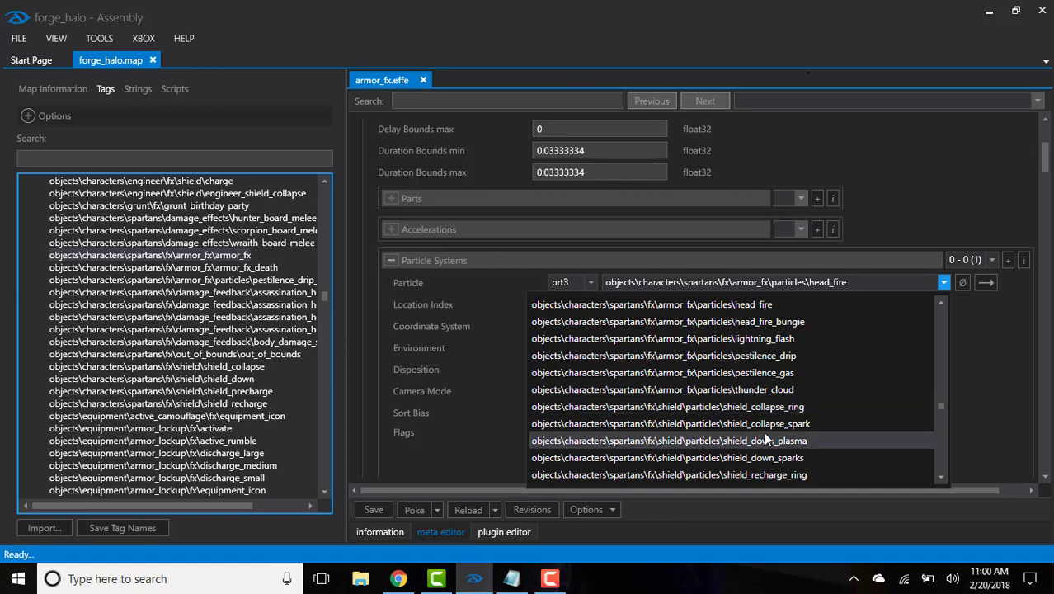
{"action": "scroll", "coordinate": [900, 407], "scroll_direction": "down", "scroll_amount": 2}
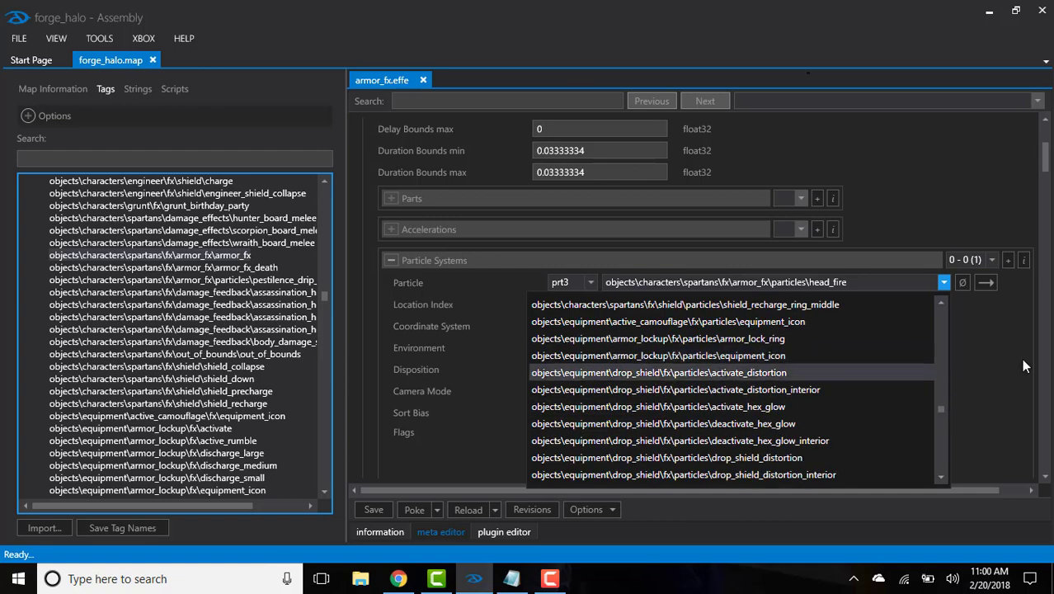
{"action": "scroll", "coordinate": [935, 331], "scroll_direction": "down", "scroll_amount": 1}
{"action": "scroll", "coordinate": [935, 333], "scroll_direction": "down", "scroll_amount": 2}
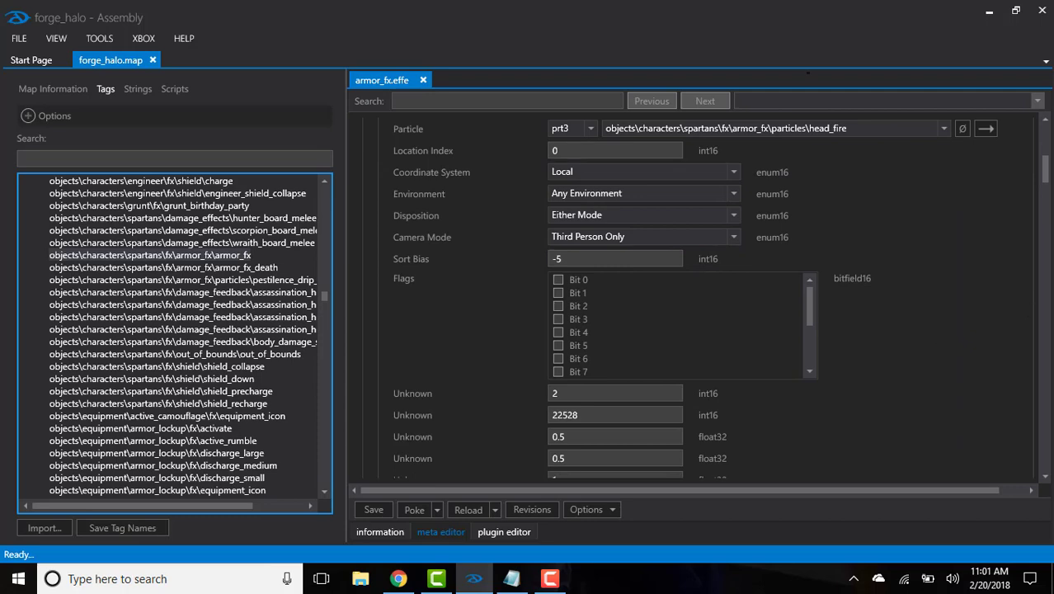
Set the Red value of the particle system's last Compiled Color Functions block to 0 and close the armor_fx tag.
{"action": "left_click_drag", "start_coordinate": [1045, 171], "coordinate": [1045, 432]}
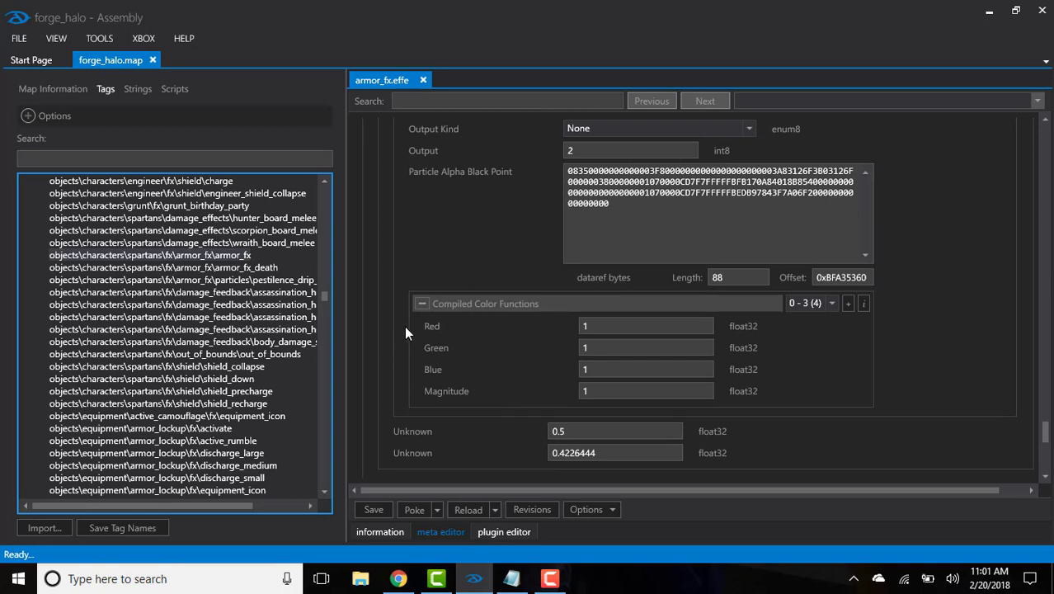
{"action": "double_click", "coordinate": [643, 328]}
{"action": "type", "text": "0"}
{"action": "left_click", "coordinate": [423, 80]}
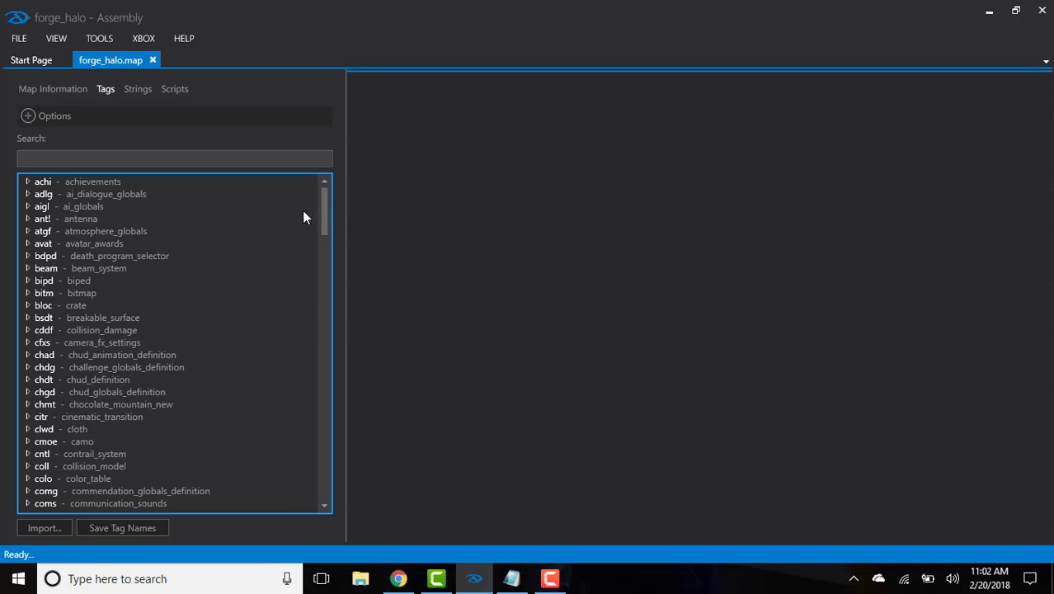
{"action": "scroll", "coordinate": [322, 207], "scroll_direction": "down", "scroll_amount": 2}
{"action": "scroll", "coordinate": [325, 197], "scroll_direction": "up", "scroll_amount": 2}
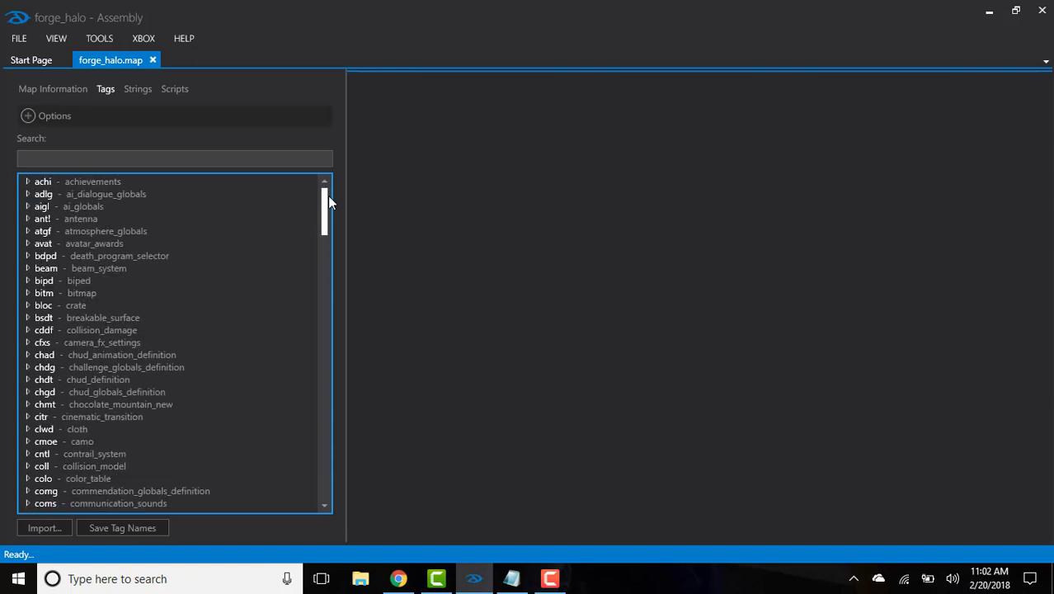